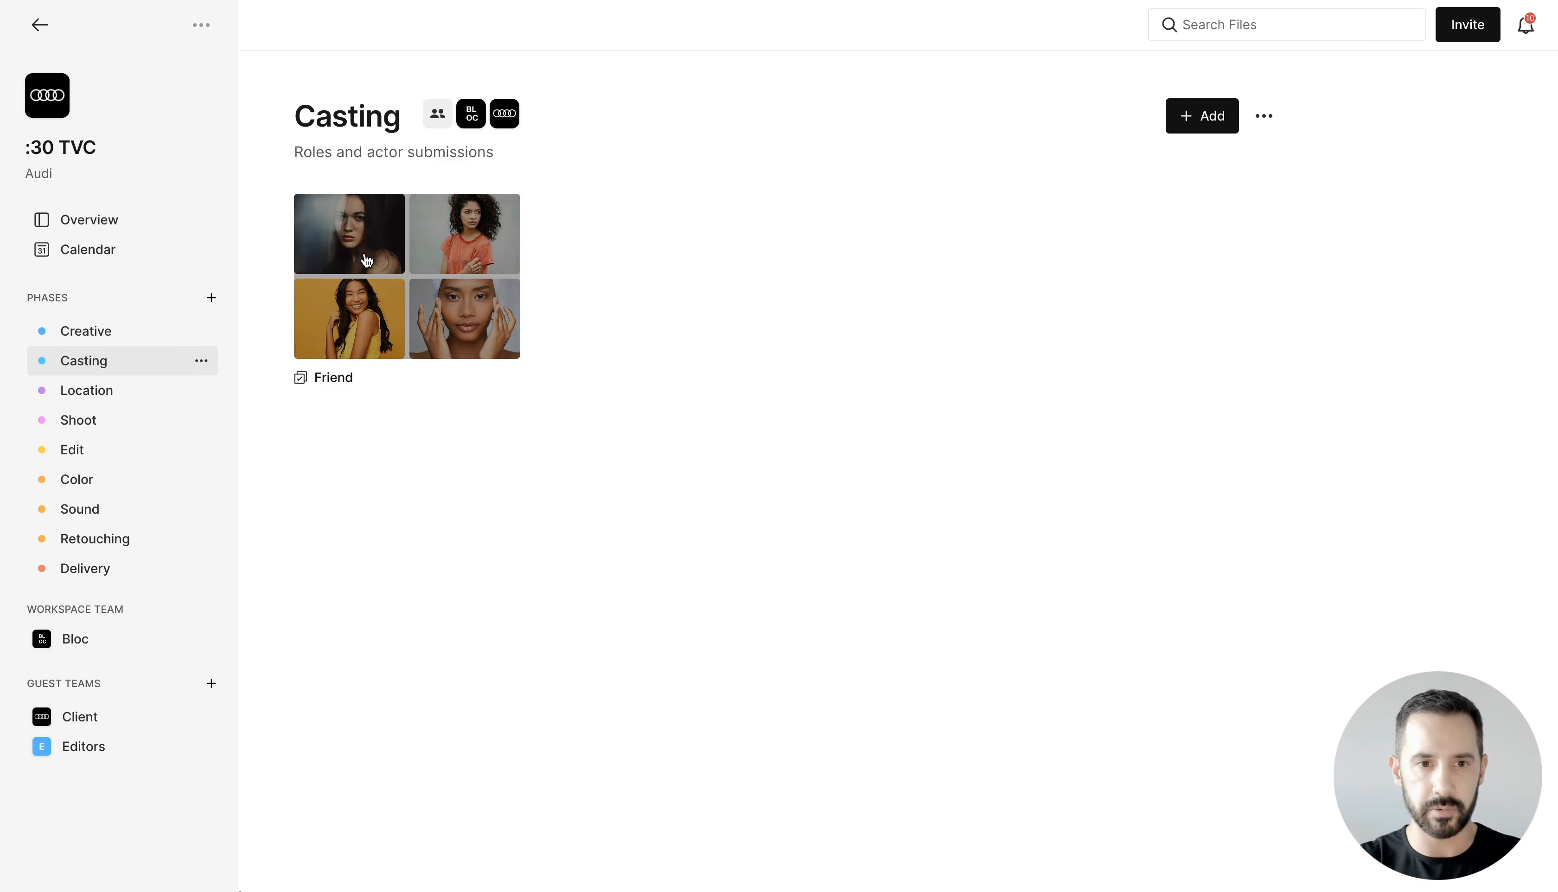
Step: Open the Friend role in Casting and examine its brief and the full set of actor submissions
left_click(378, 293)
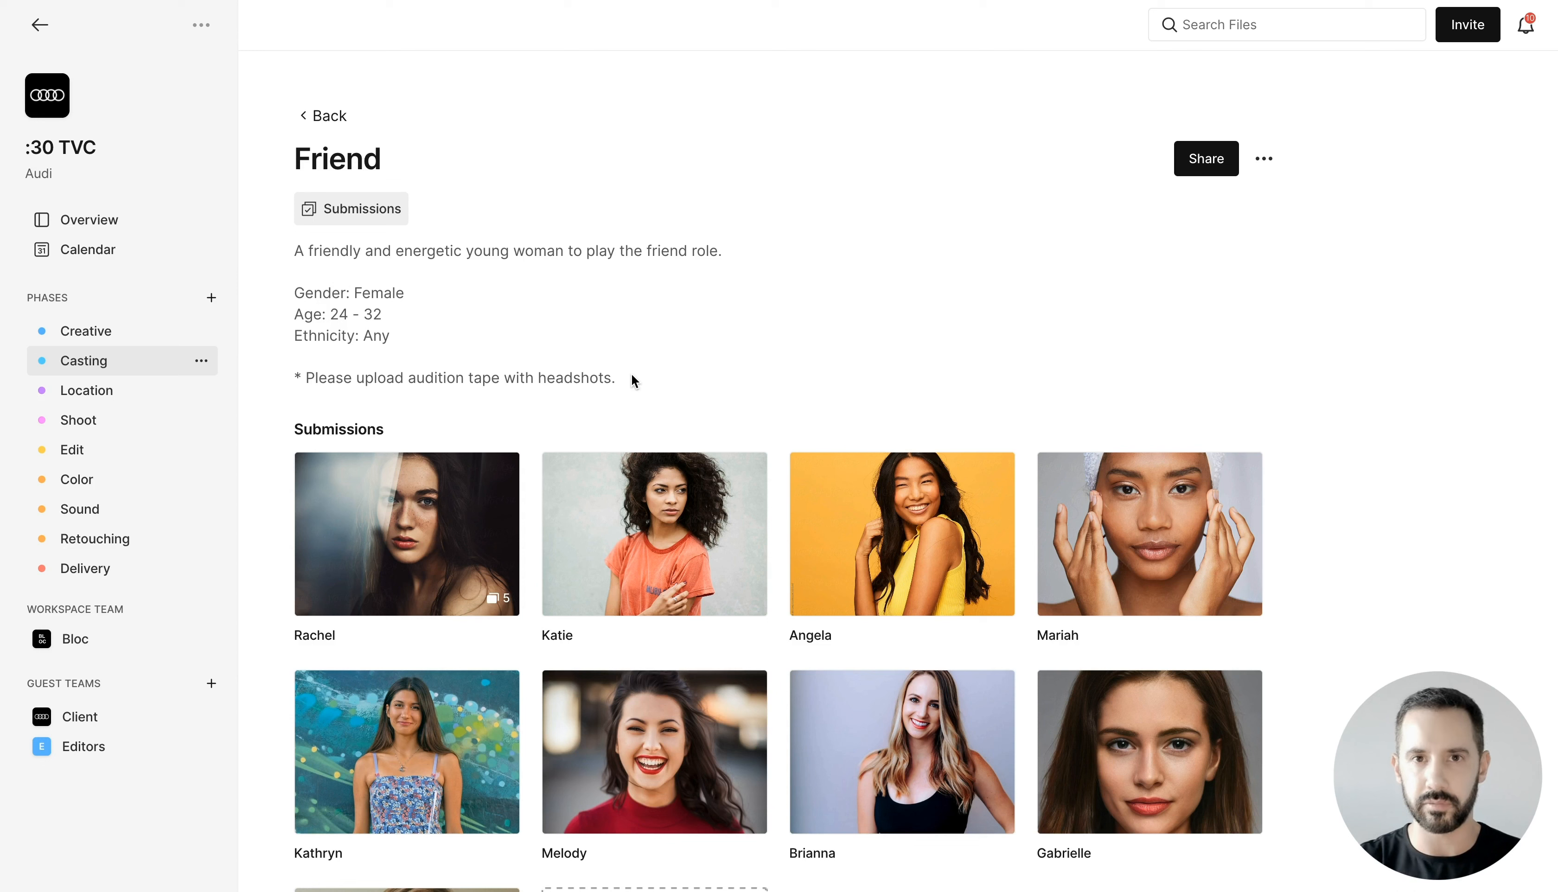
scroll(631, 375, "down", 1)
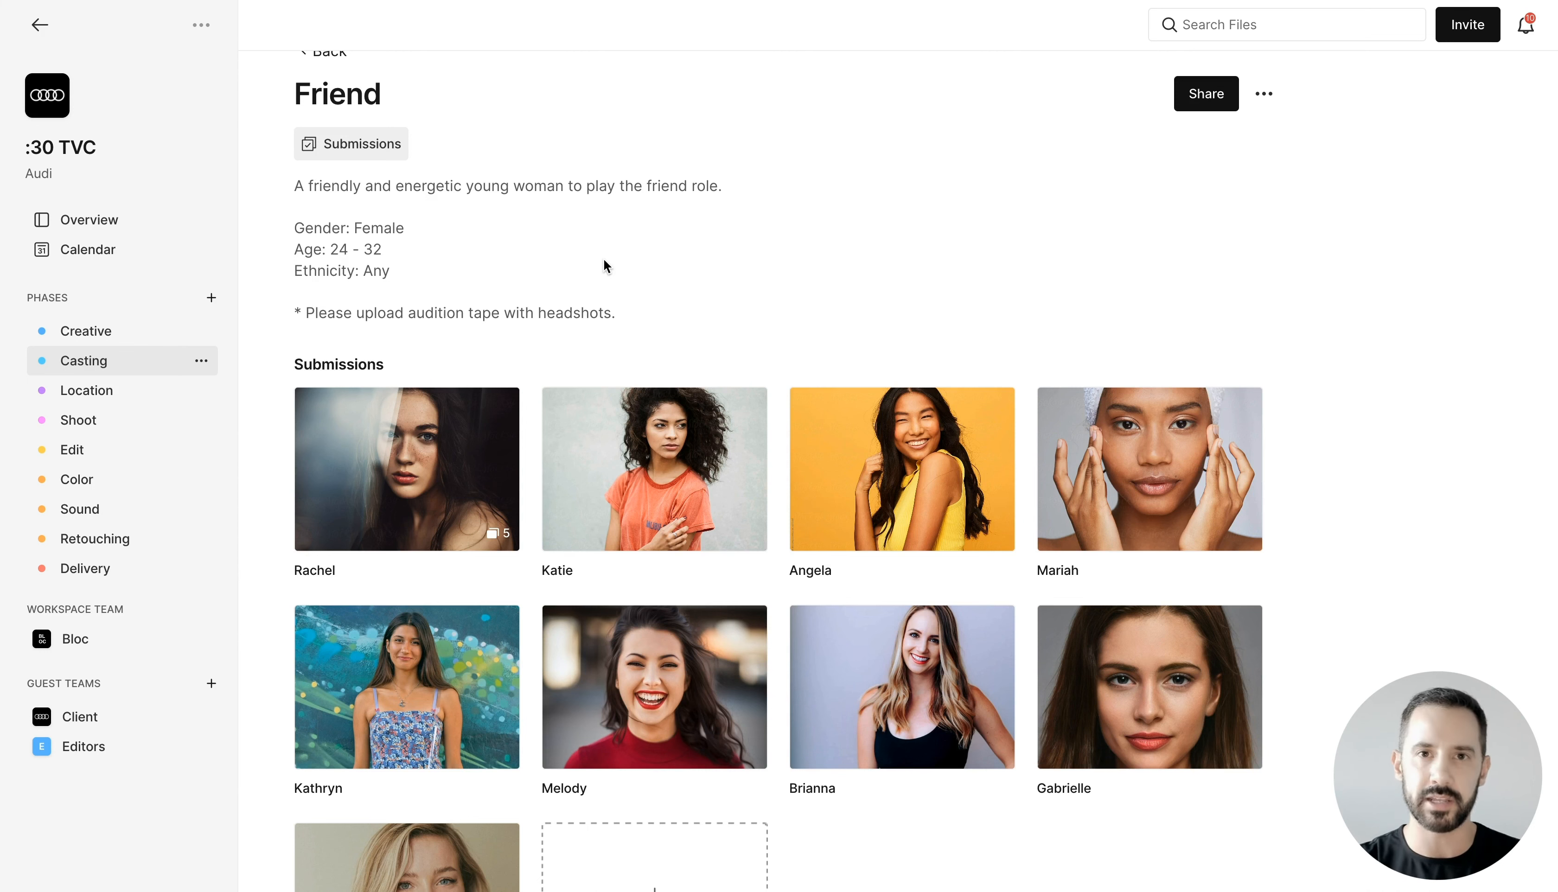
scroll(605, 265, "down", 2)
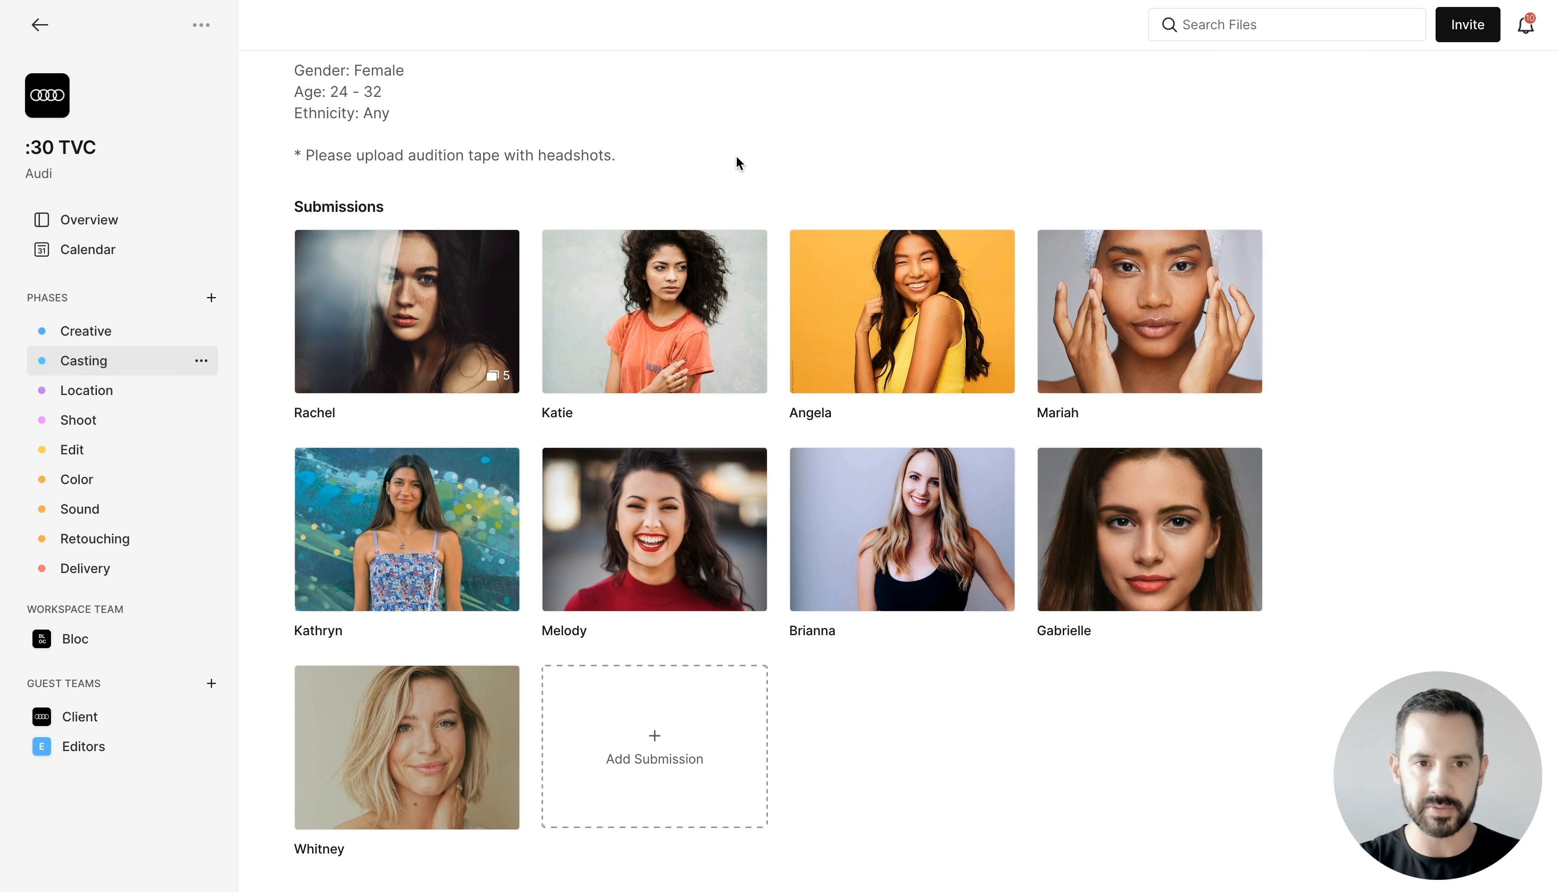
scroll(736, 158, "up", 3)
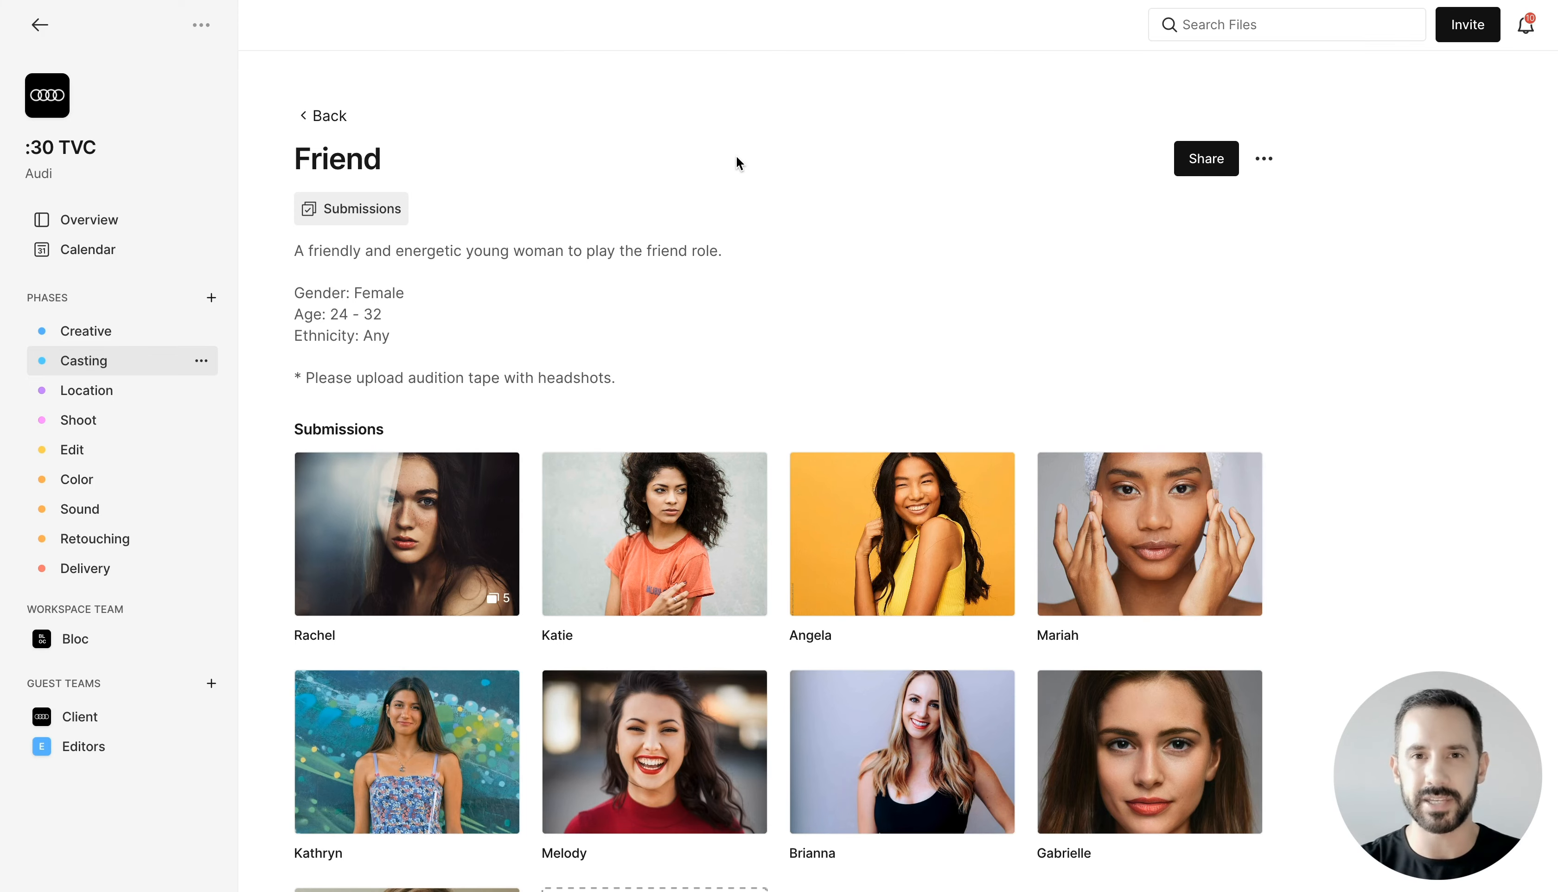
scroll(736, 163, "down", 1)
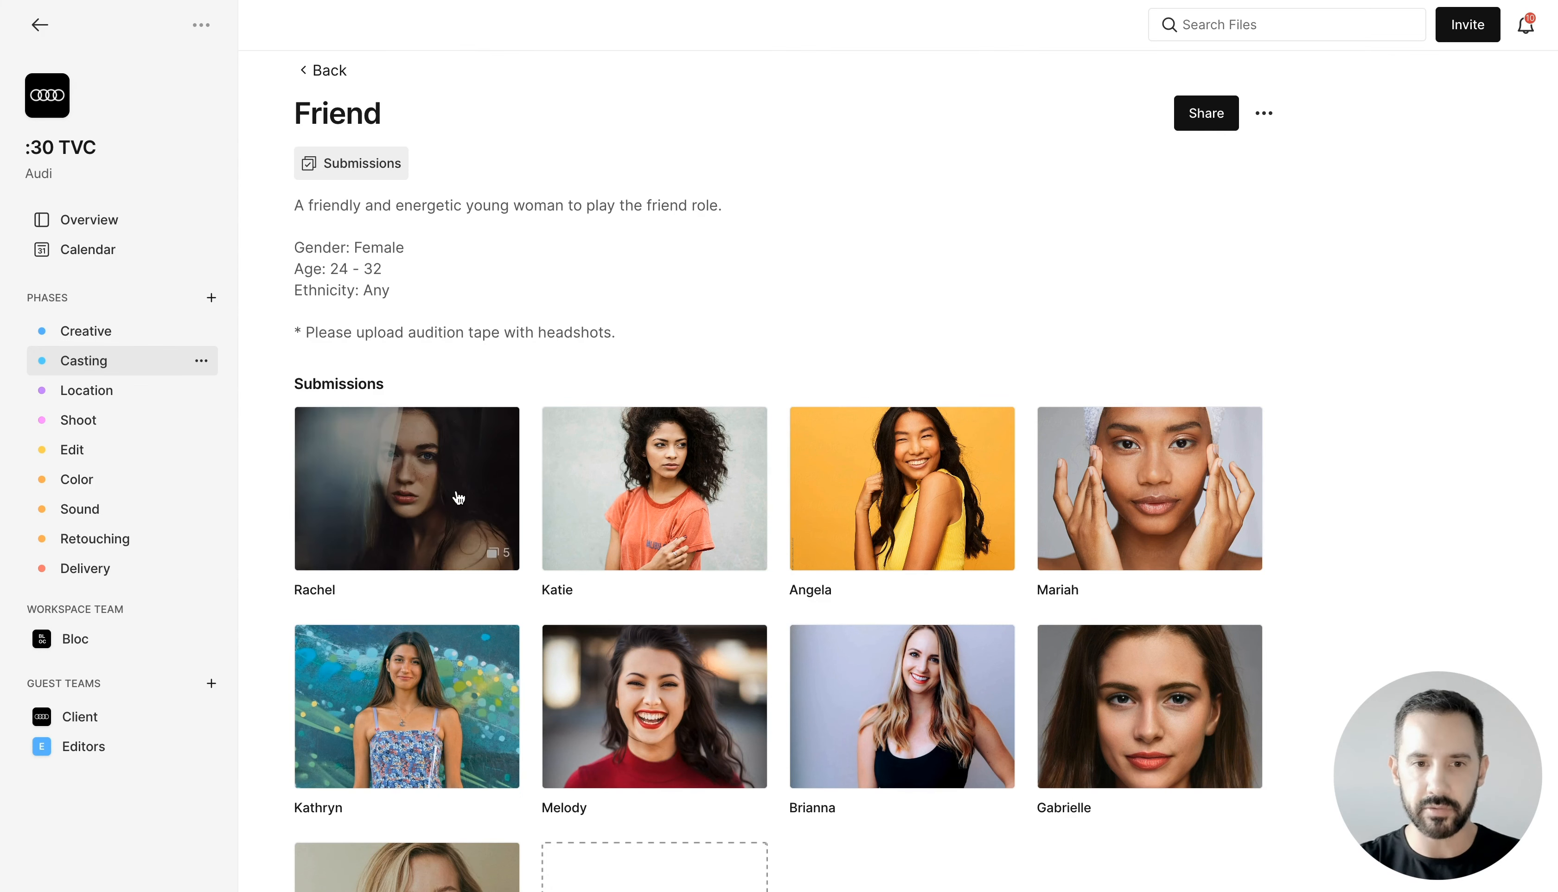
scroll(596, 264, "down", 3)
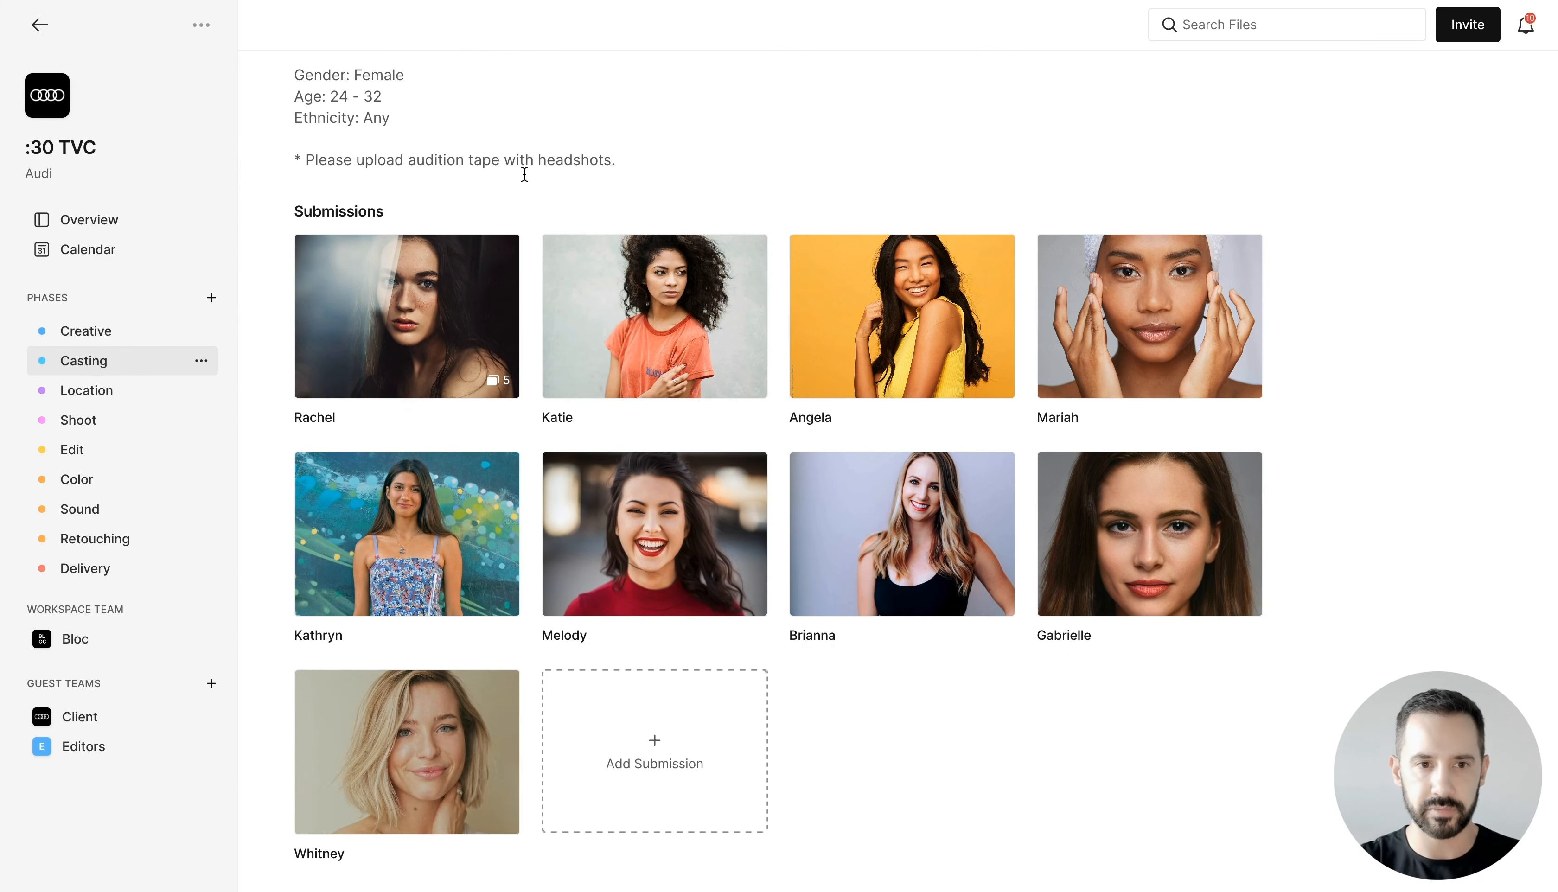
scroll(529, 206, "down", 1)
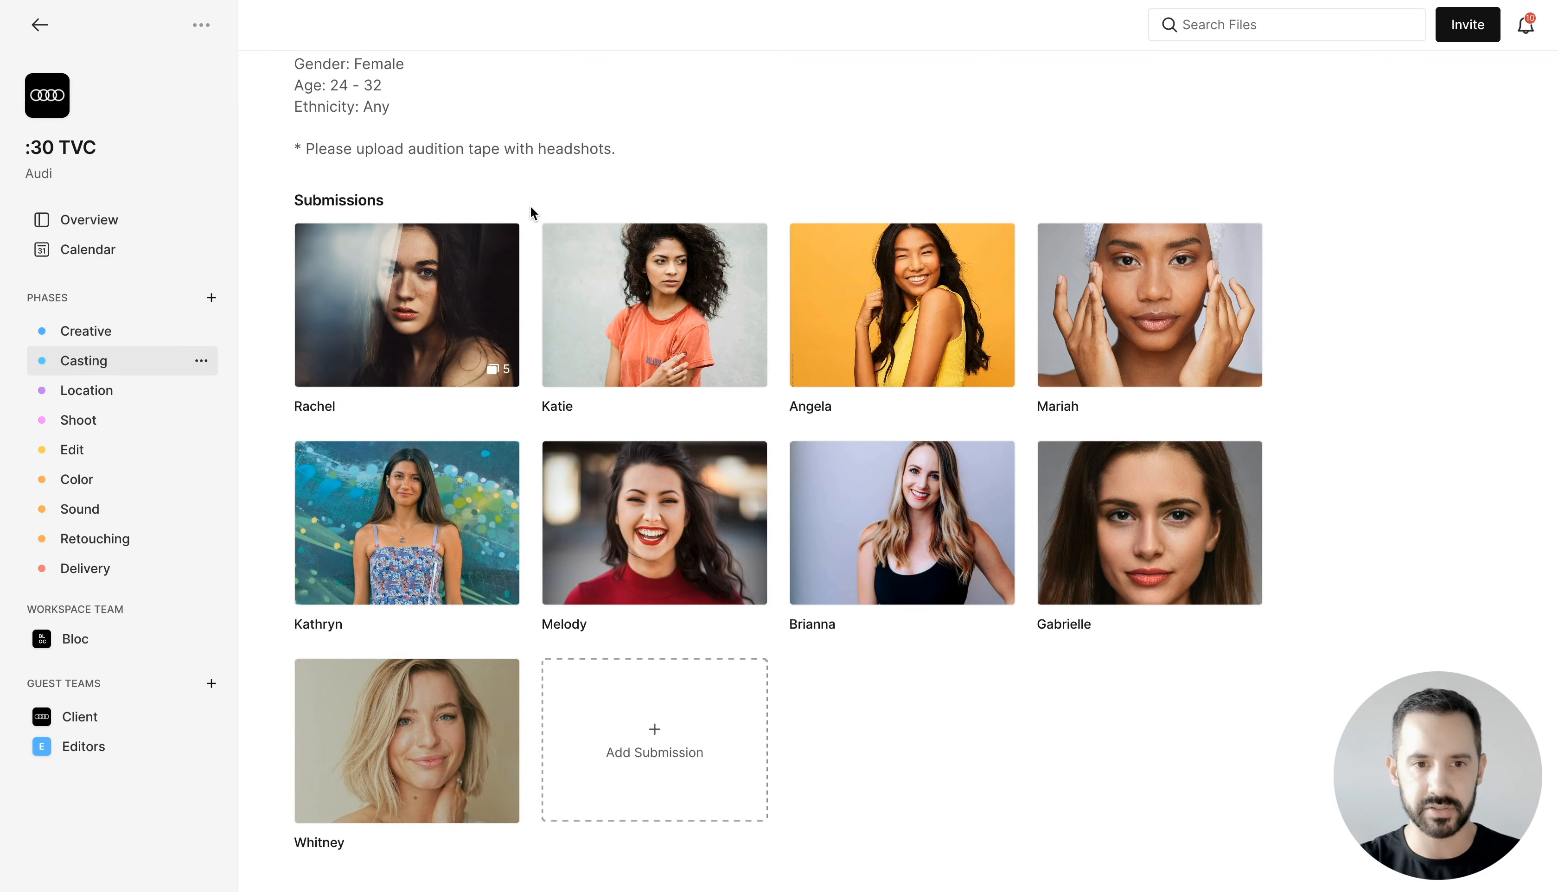
Step: View the photos, video and web link in the first actor's submission, playing the video, and return to the Friend role
left_click(419, 307)
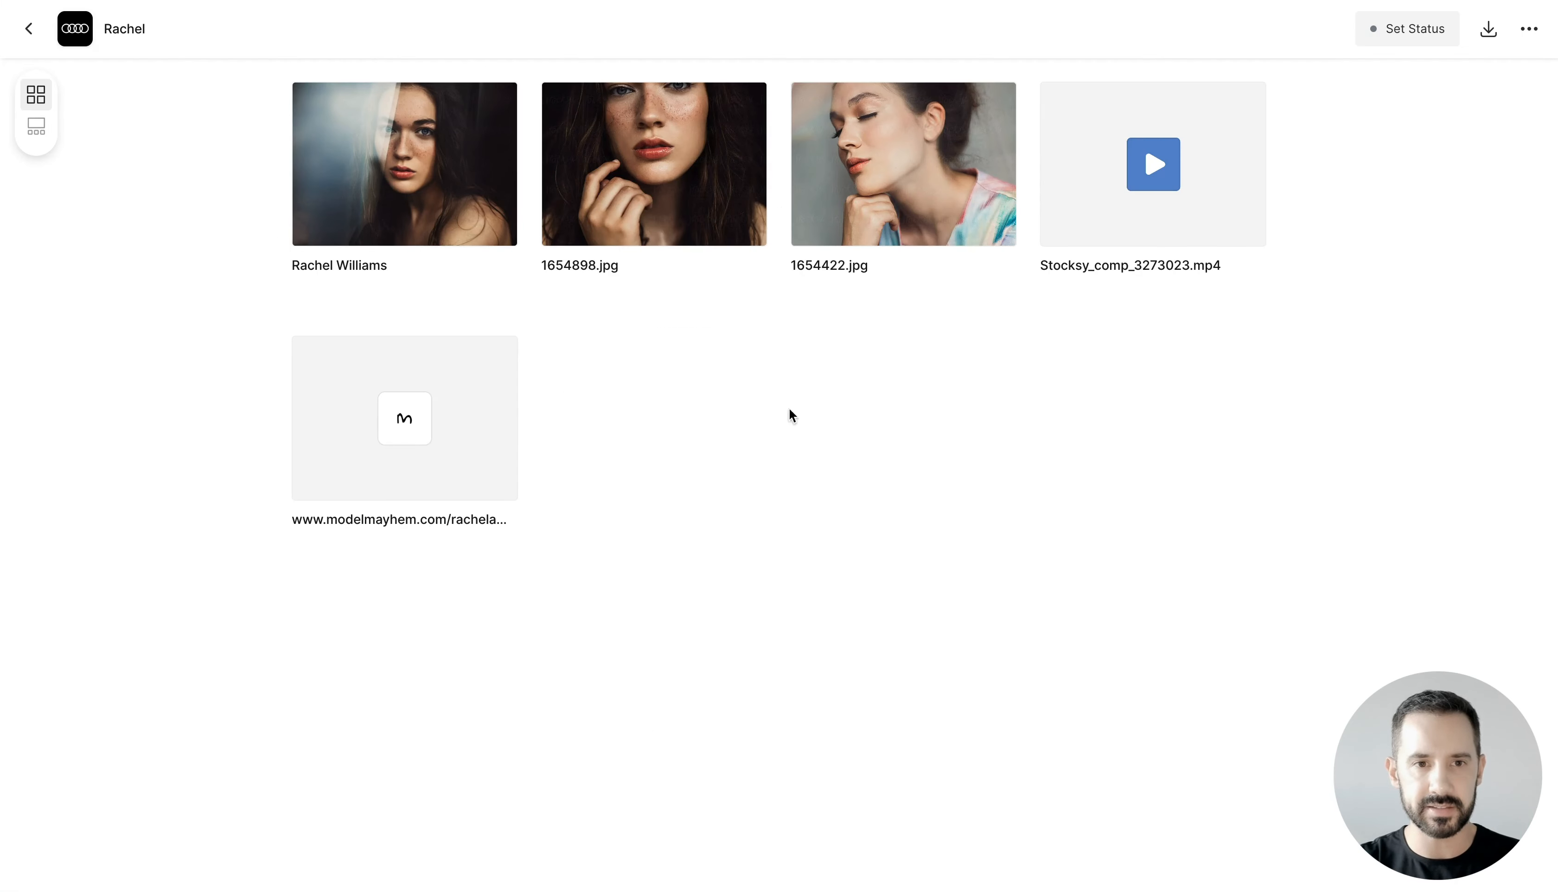
left_click(357, 188)
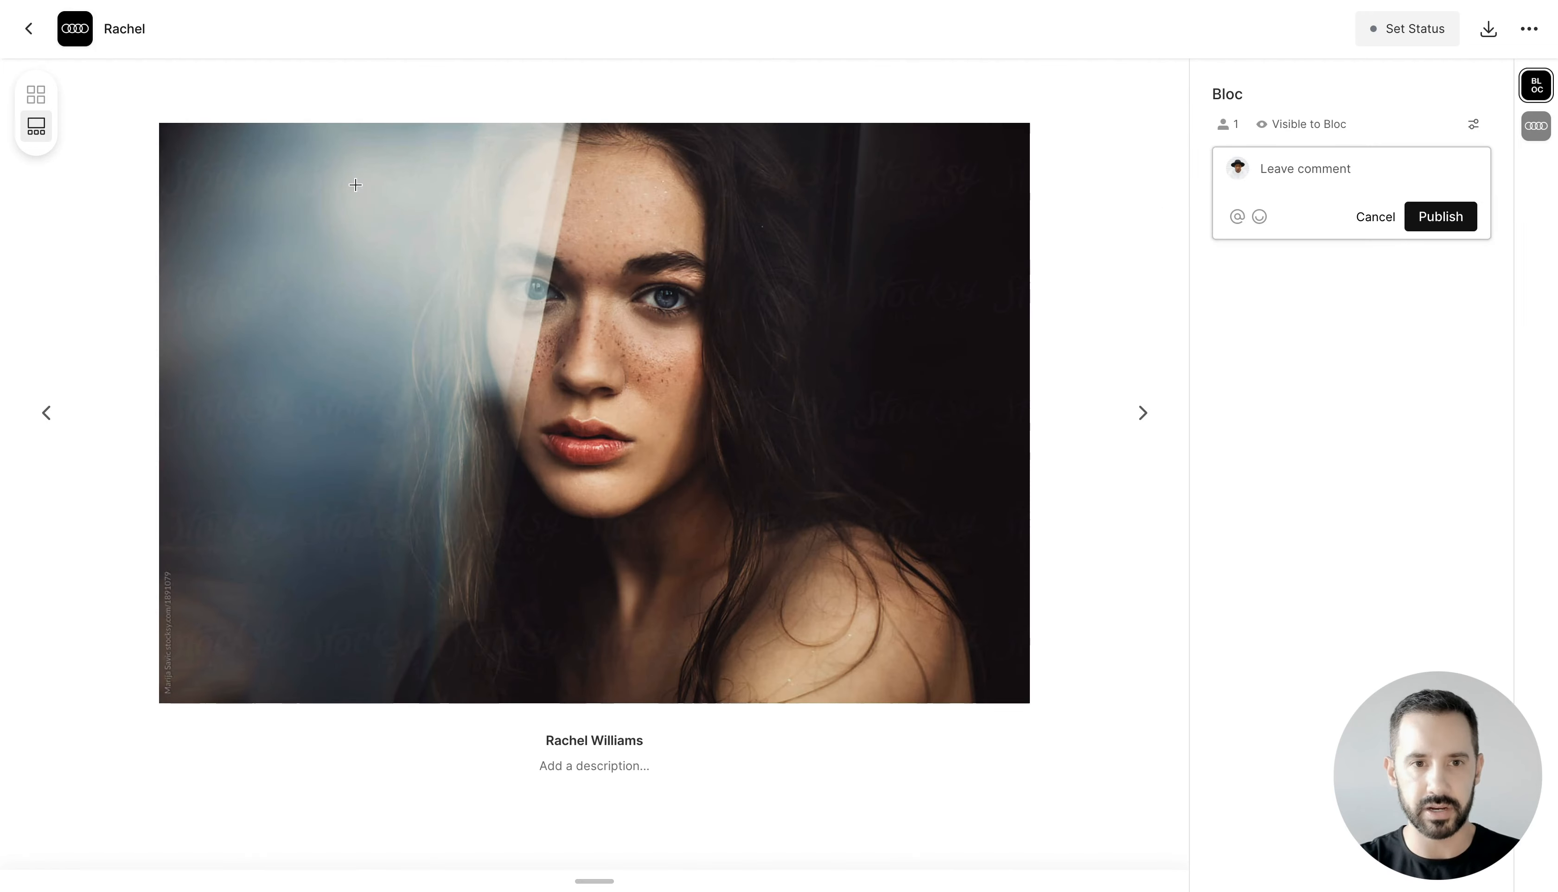
left_click(1142, 419)
left_click(1142, 426)
left_click(1144, 424)
left_click(128, 666)
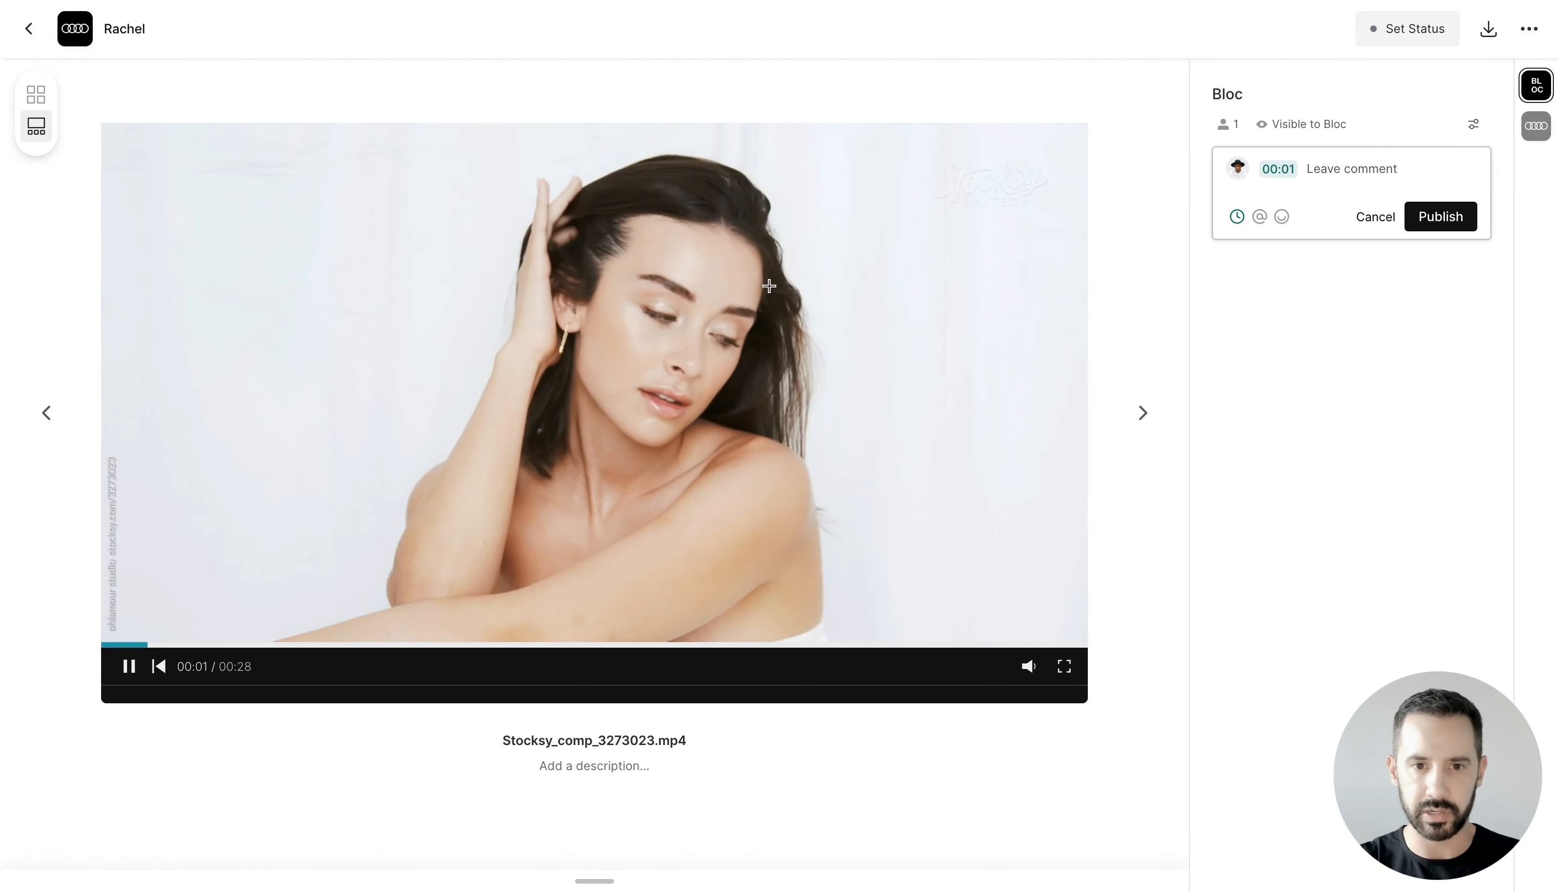
left_click(1142, 423)
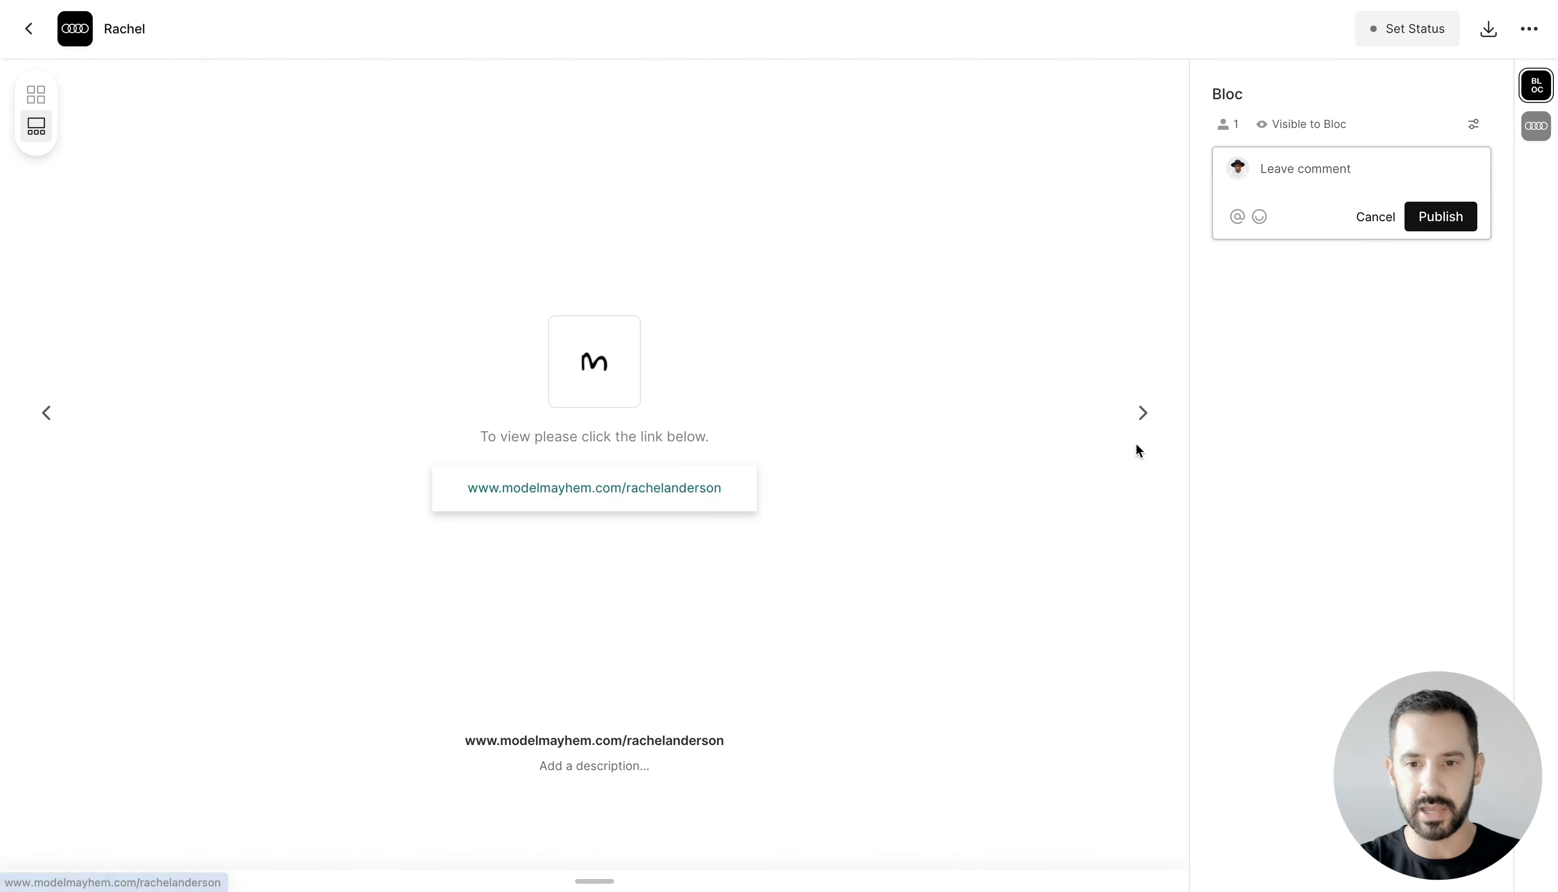
left_click(1141, 422)
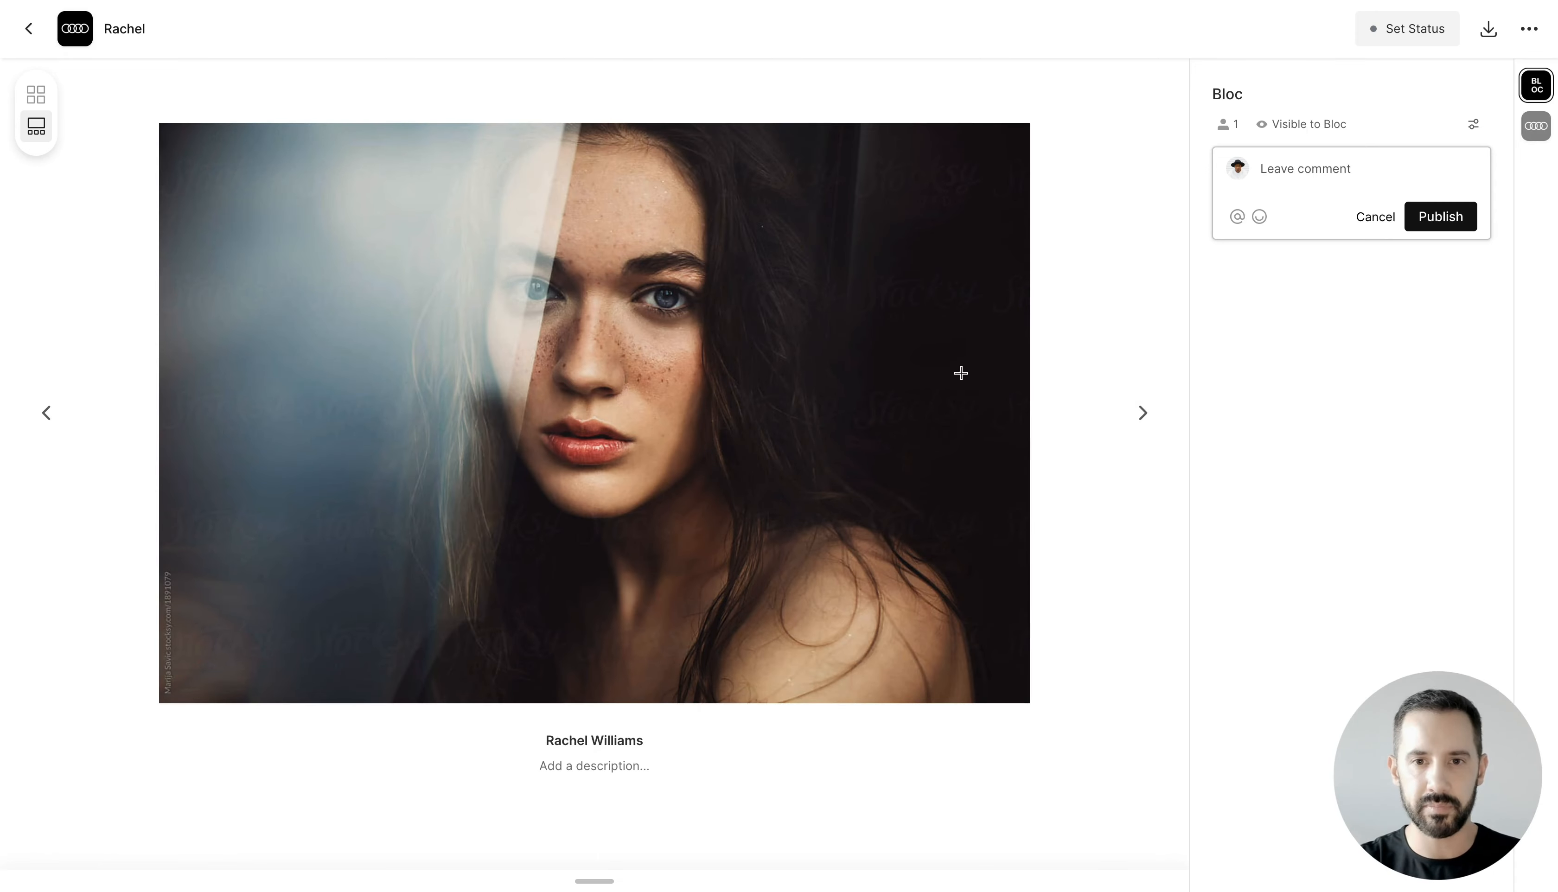
left_click(34, 102)
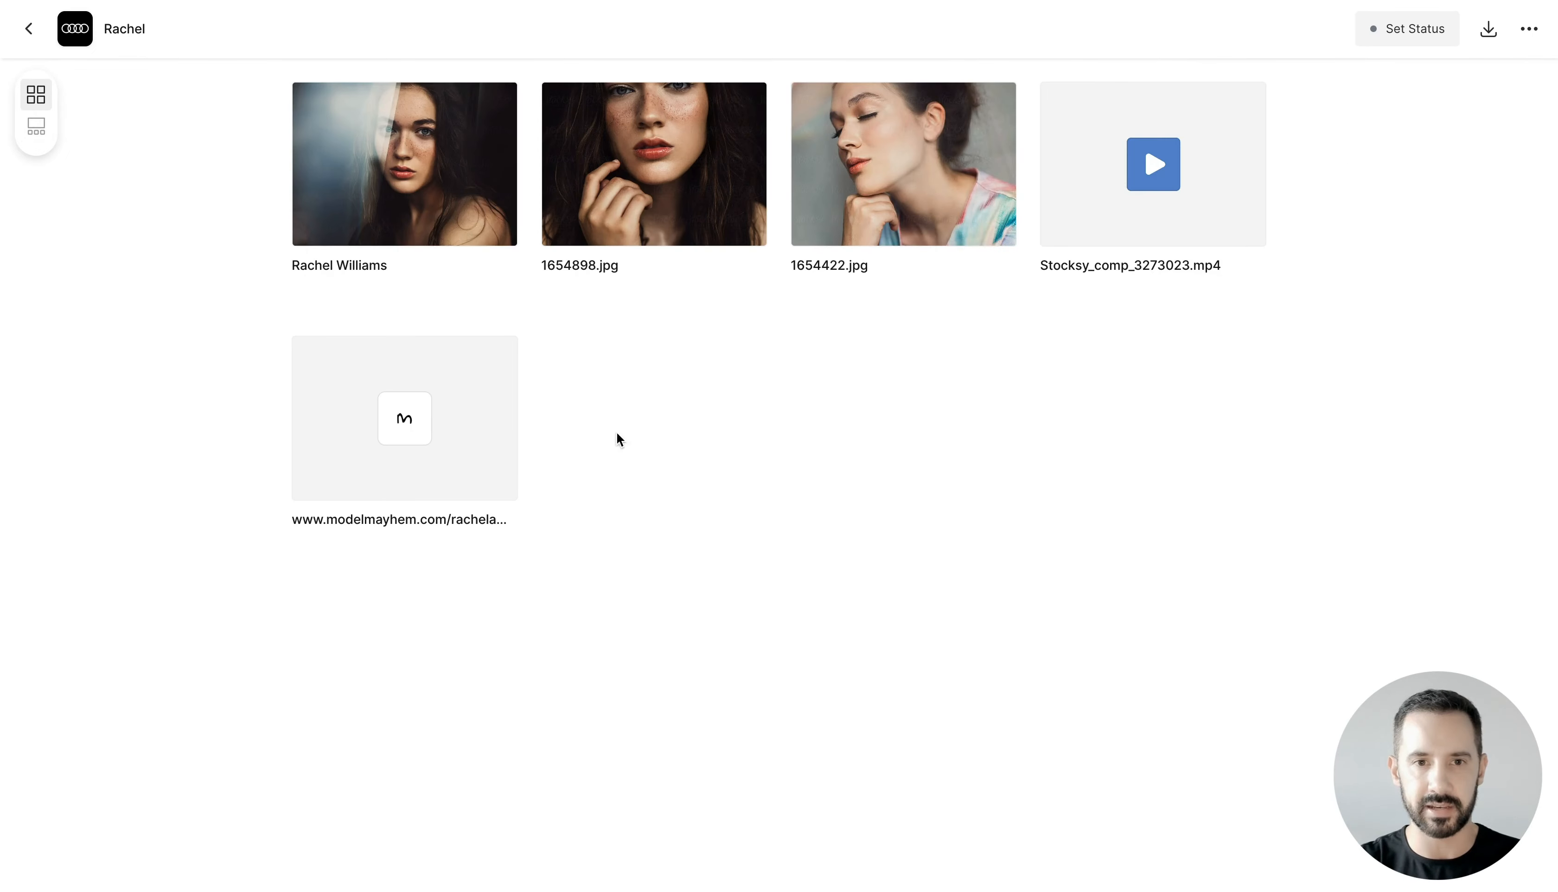
left_click(25, 41)
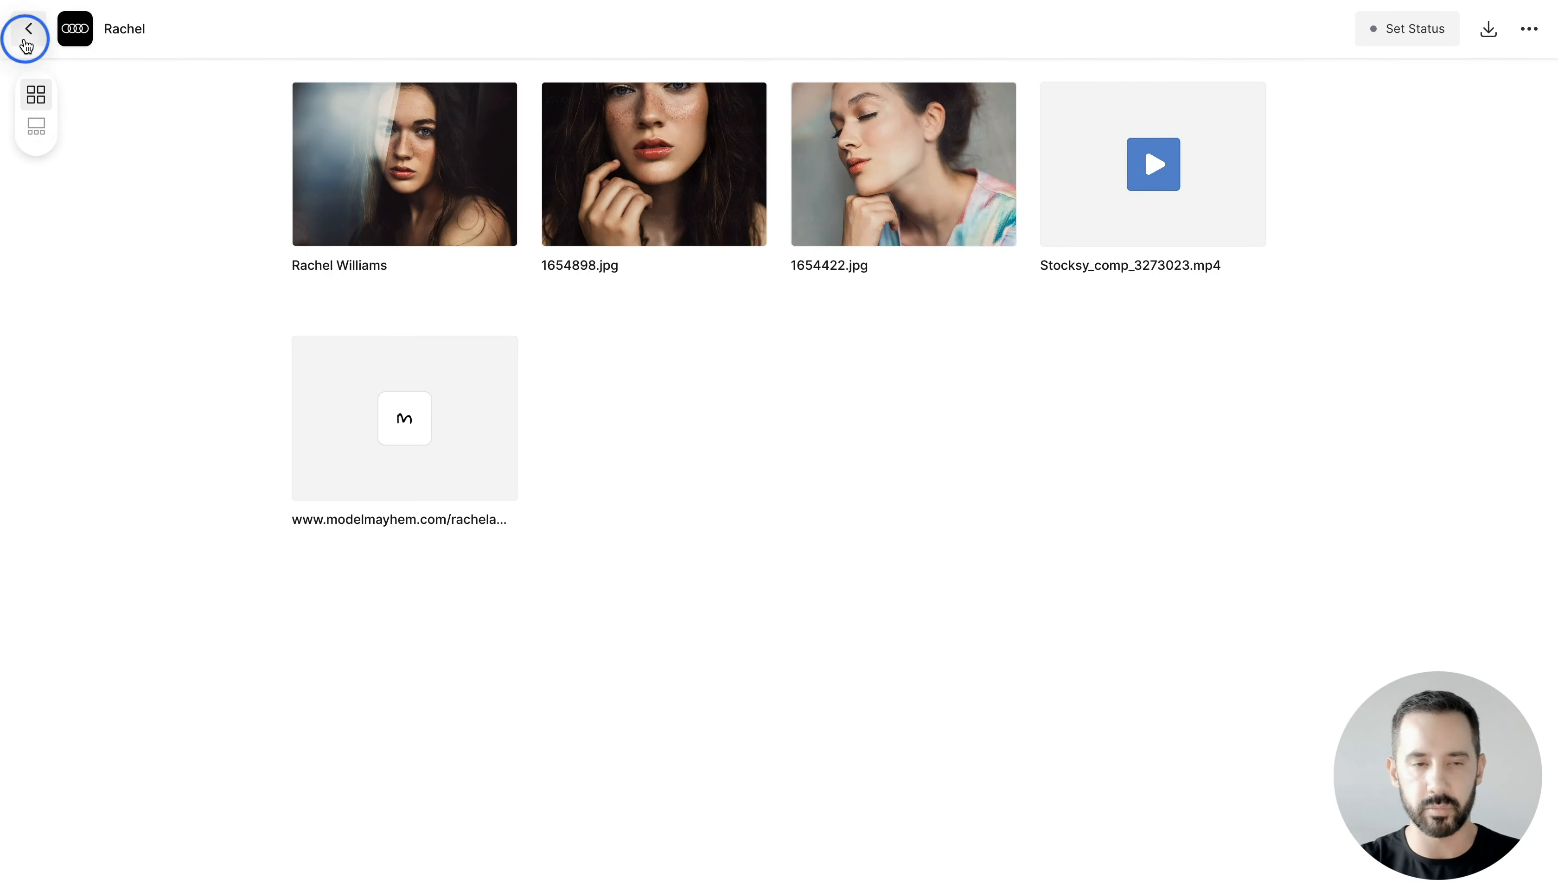
scroll(765, 346, "down", 4)
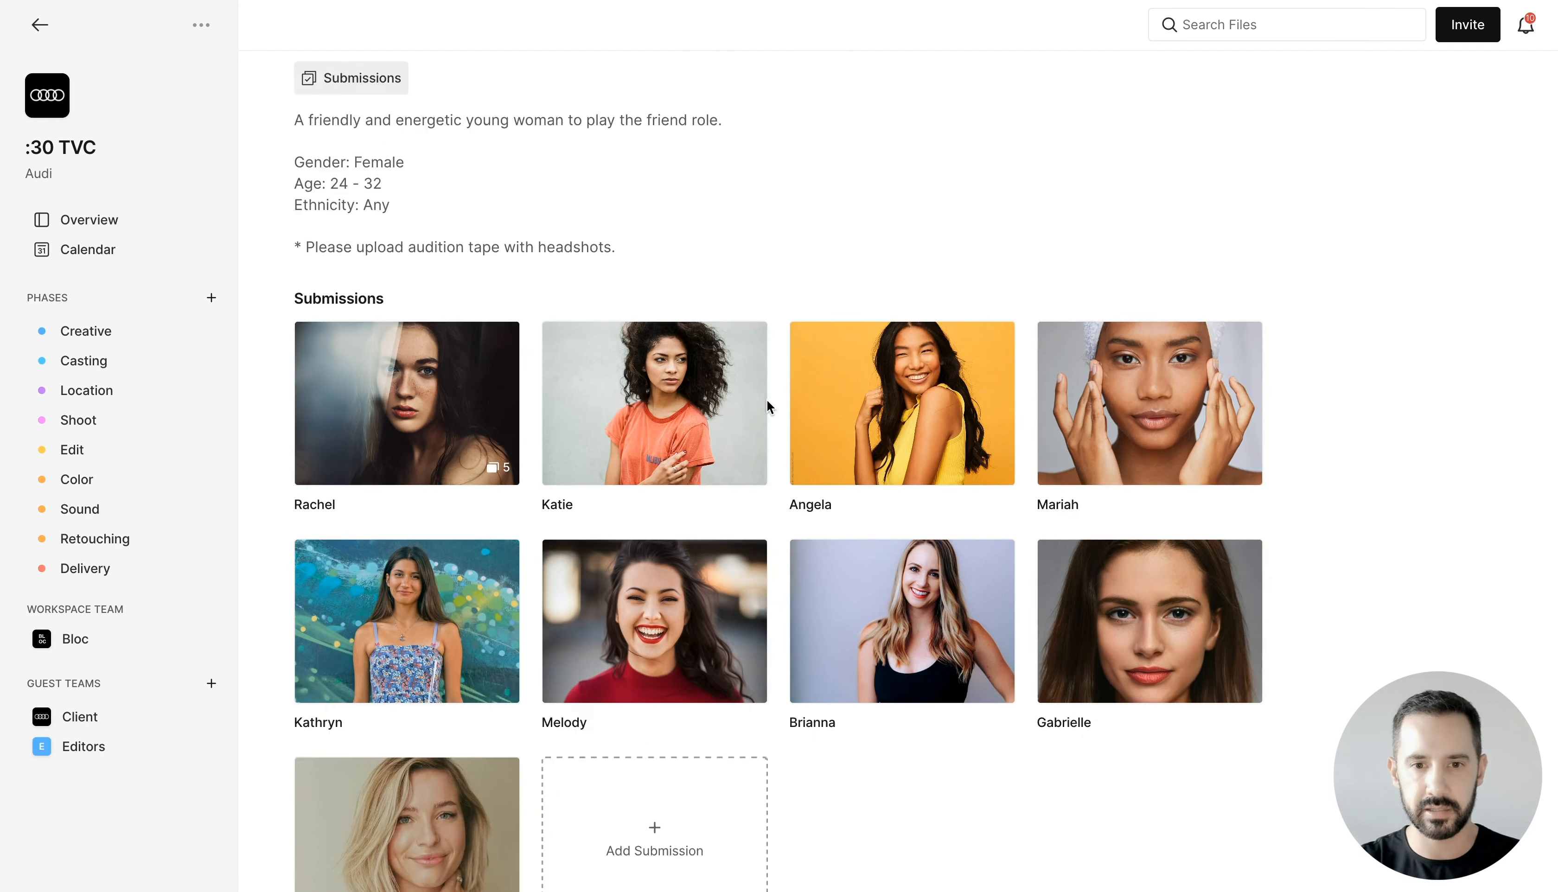
scroll(556, 309, "up", 4)
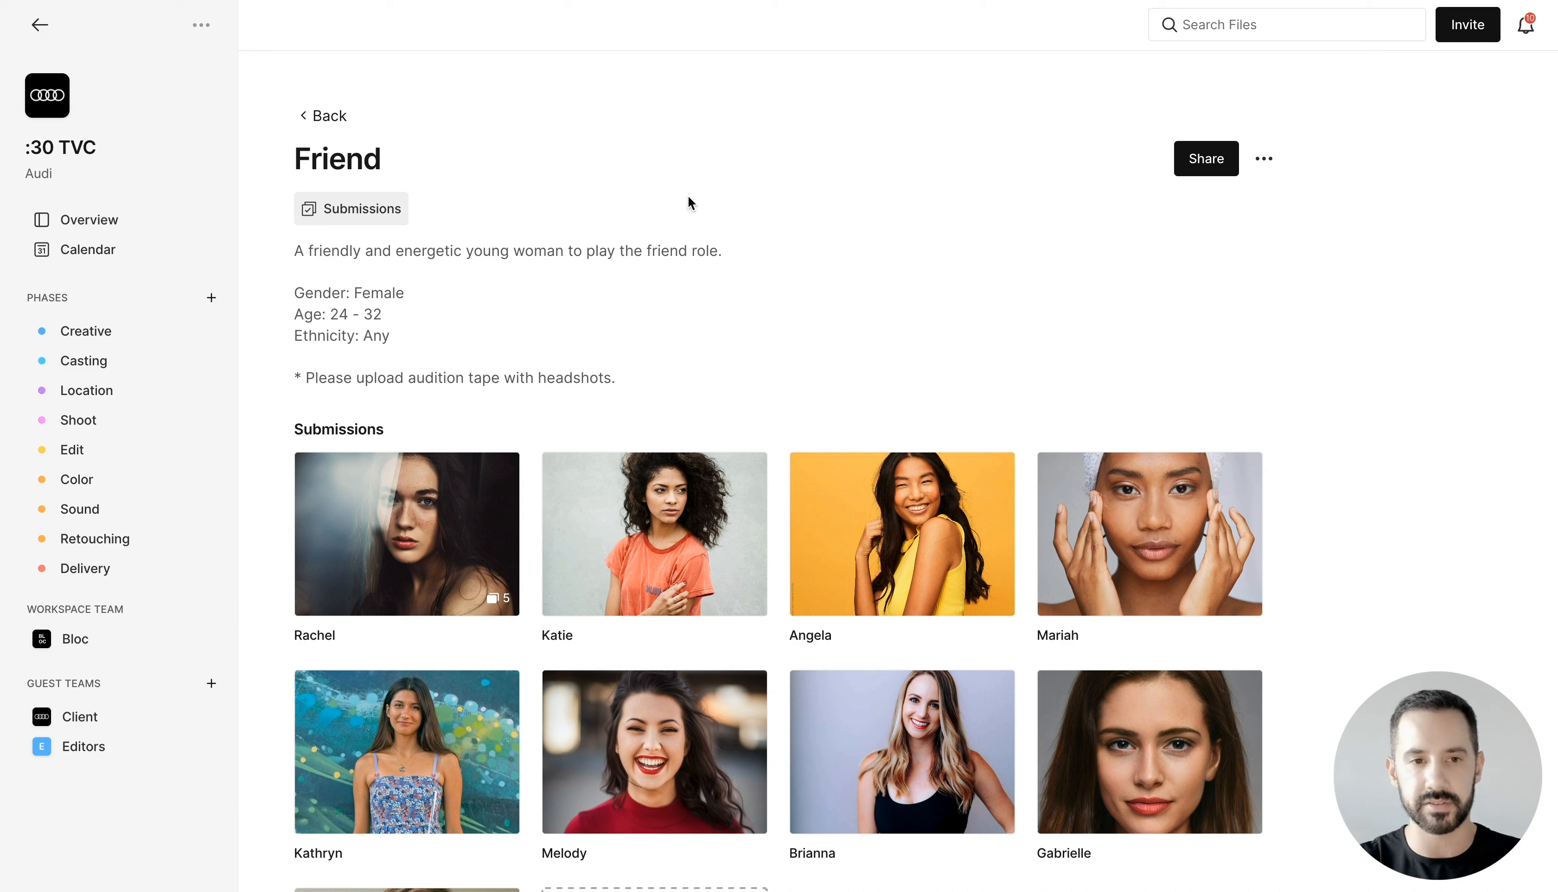
Step: Create a new submissions spec in Casting titled Friend, specifying a friendly, energetic woman aged 24 - 32, any ethnicity, and requesting audition tape with headshots
left_click(345, 121)
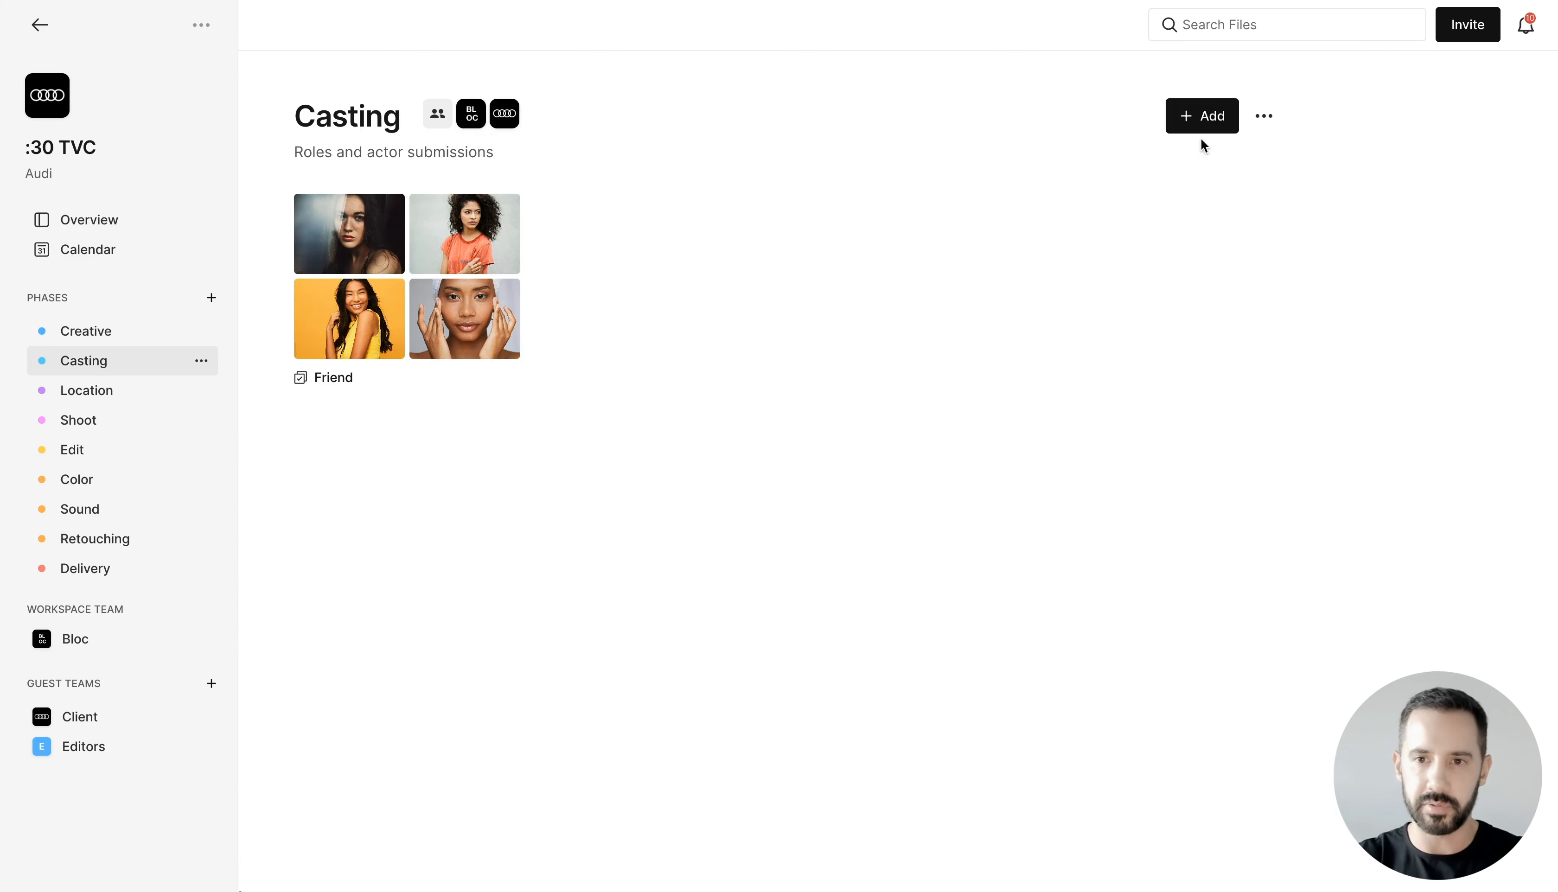
left_click(1215, 116)
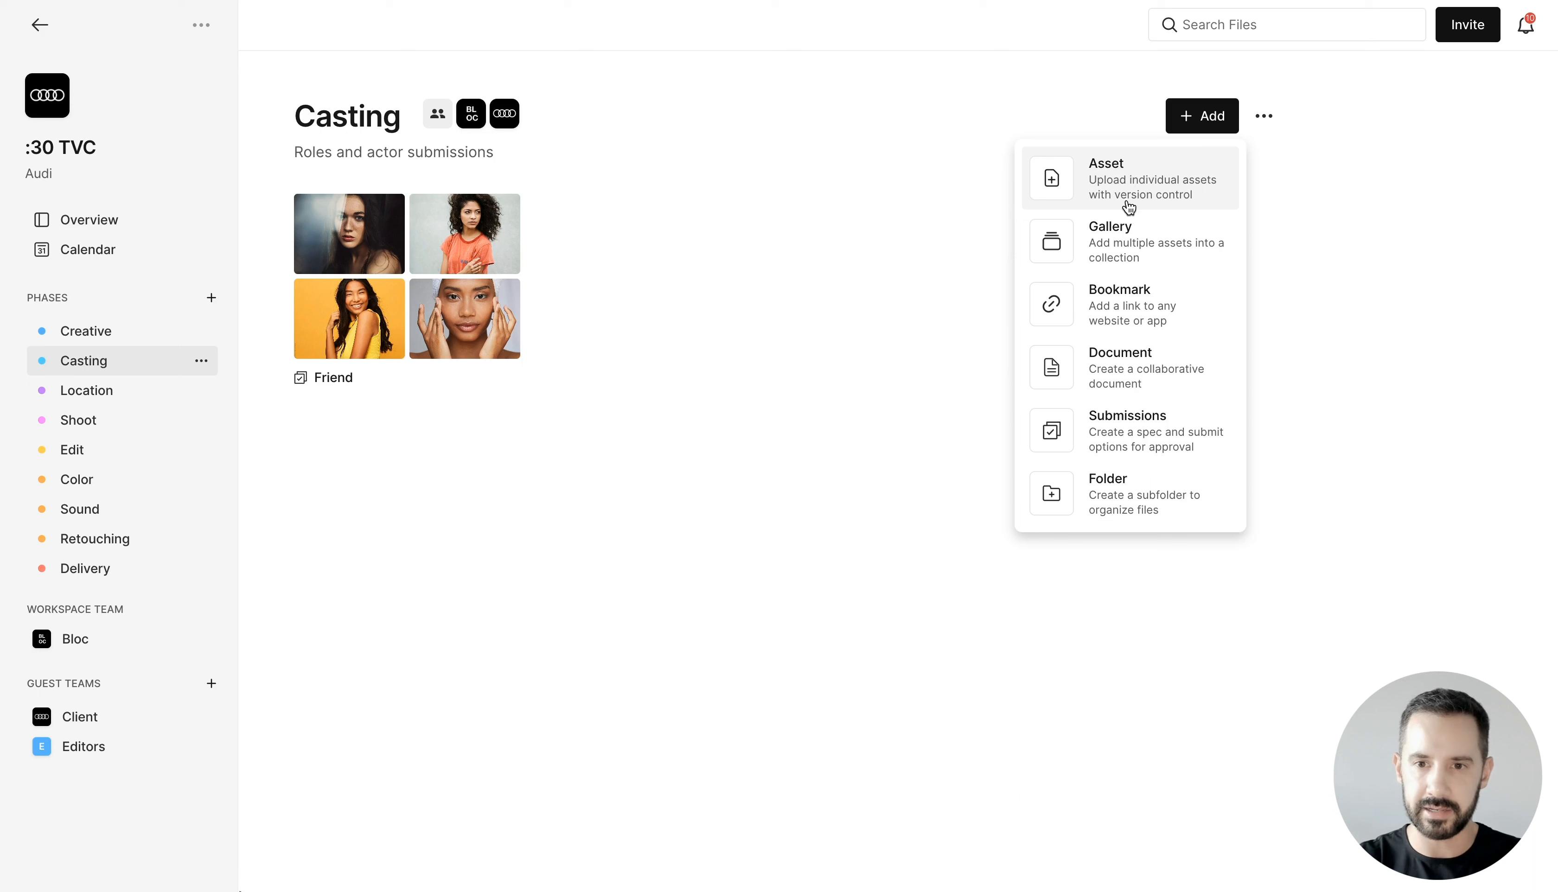
left_click(1143, 436)
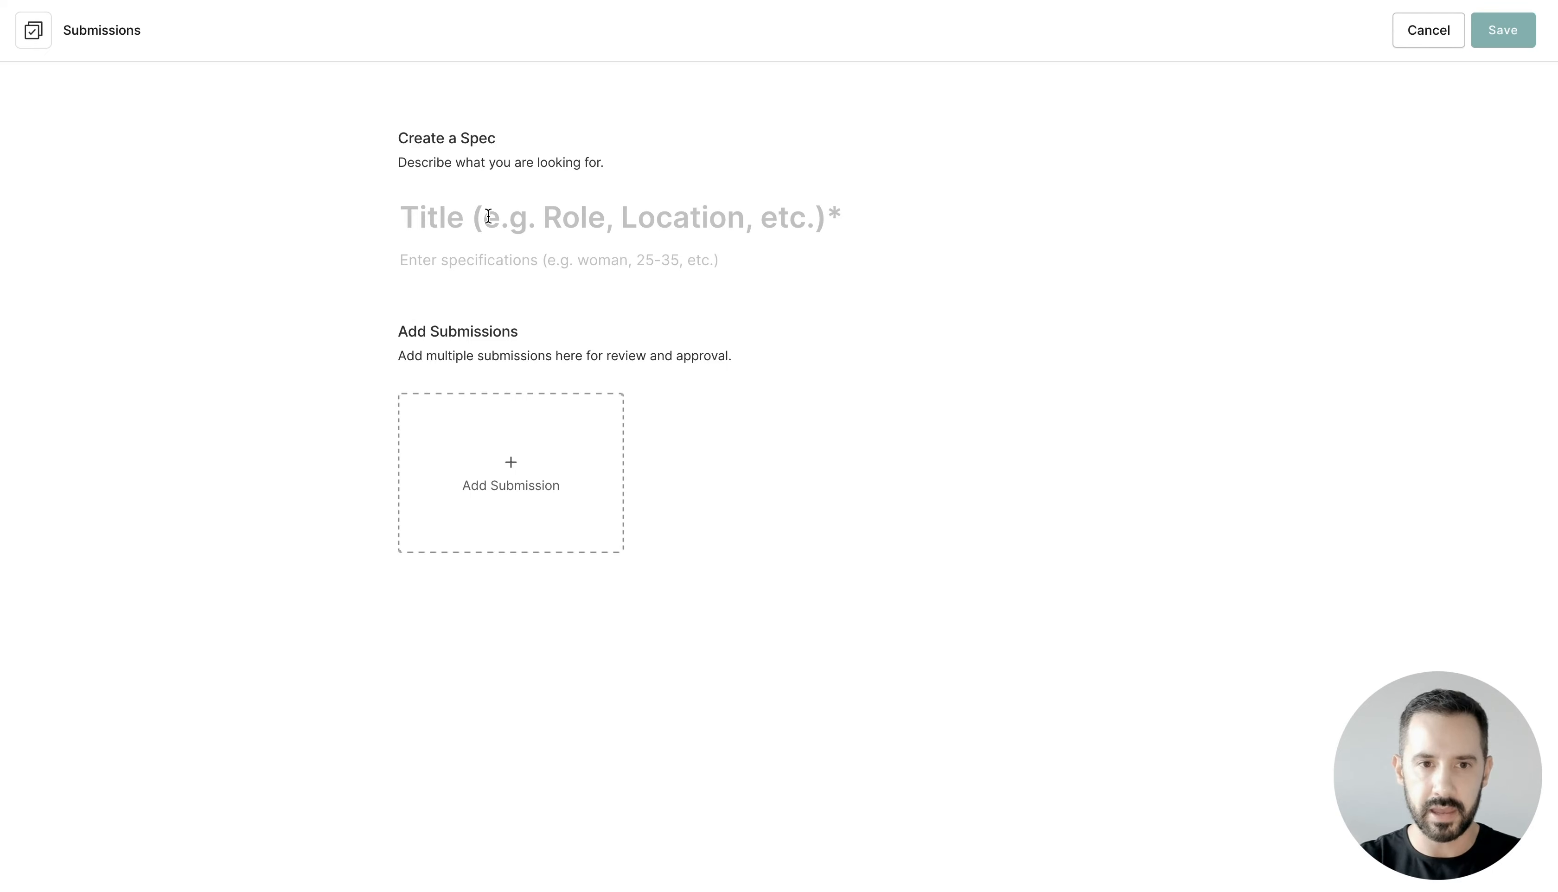
type("Friend")
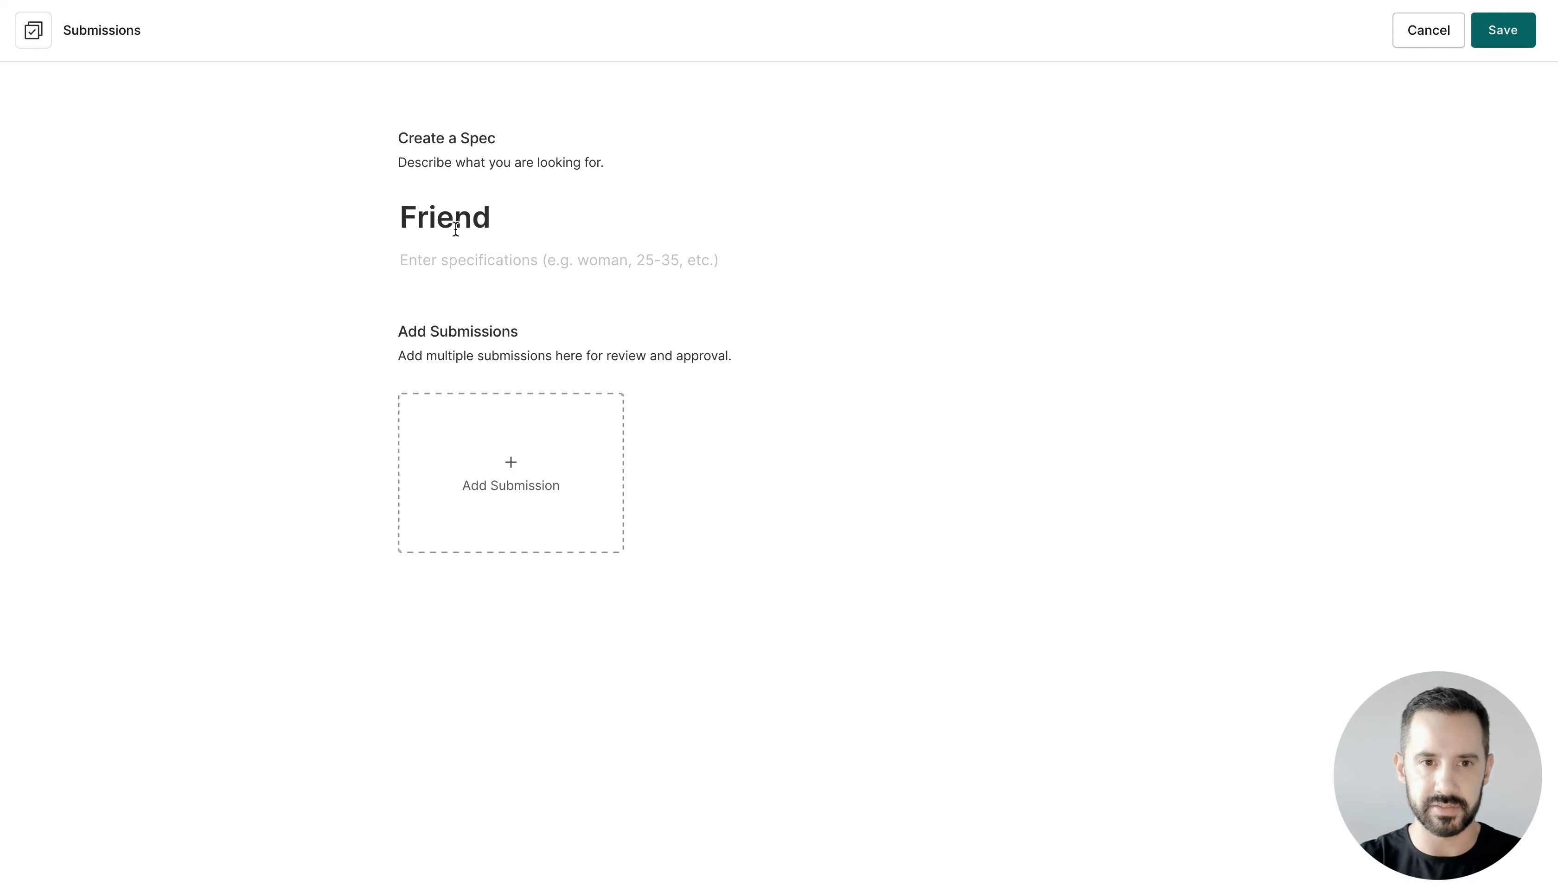
left_click(464, 272)
type("A friendly and energetic young woman to play the friend role.  Gender: Female Age: 24 - 32 Ethnicity: Any  * Please upload audition tape with headshots.")
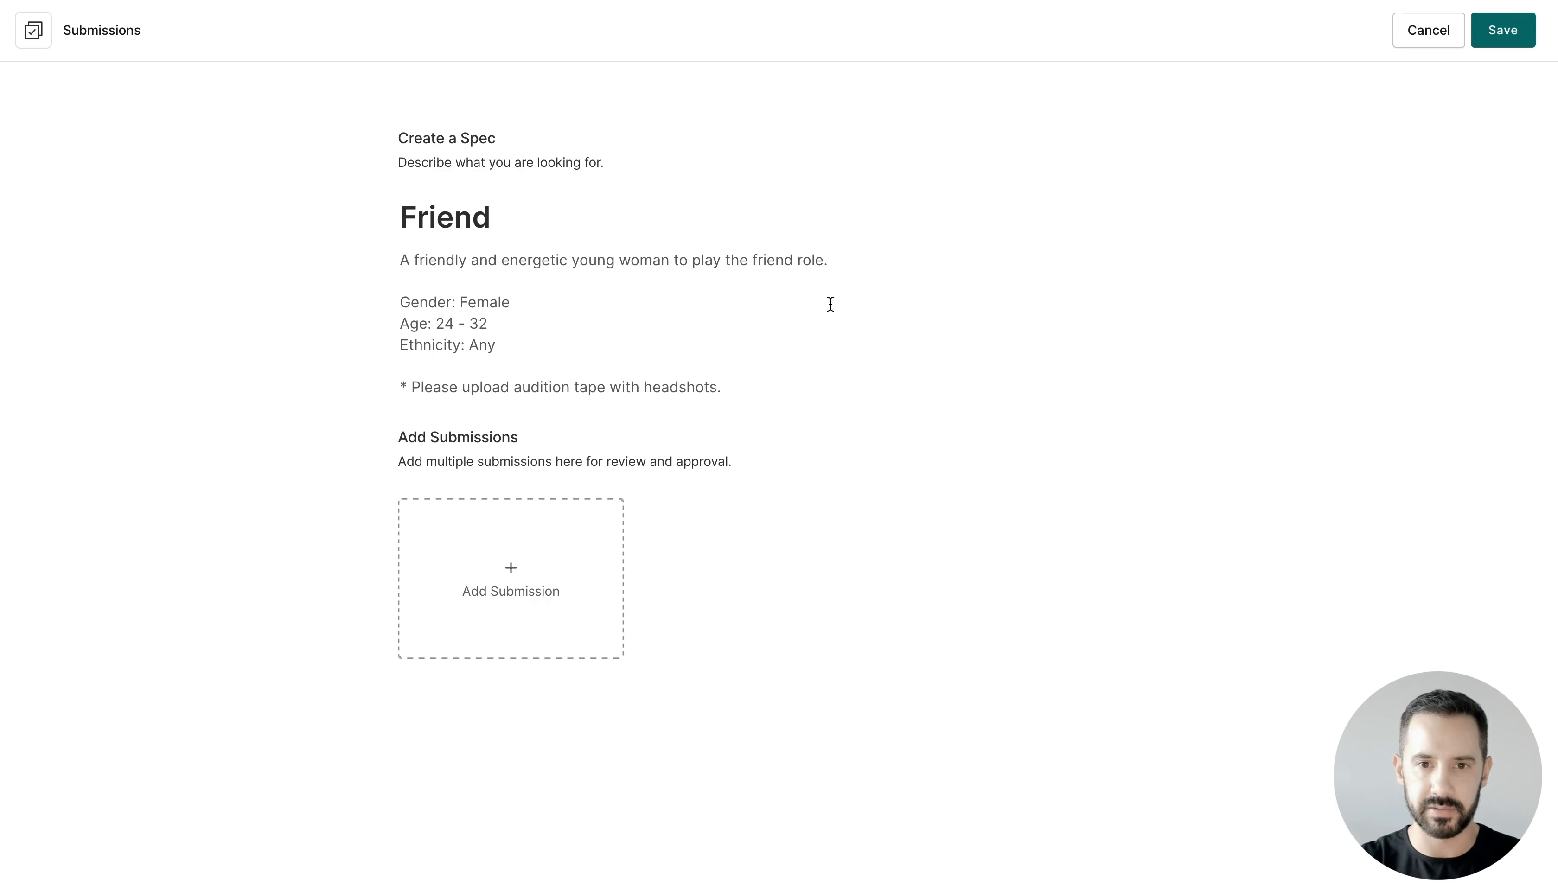
key("Return")
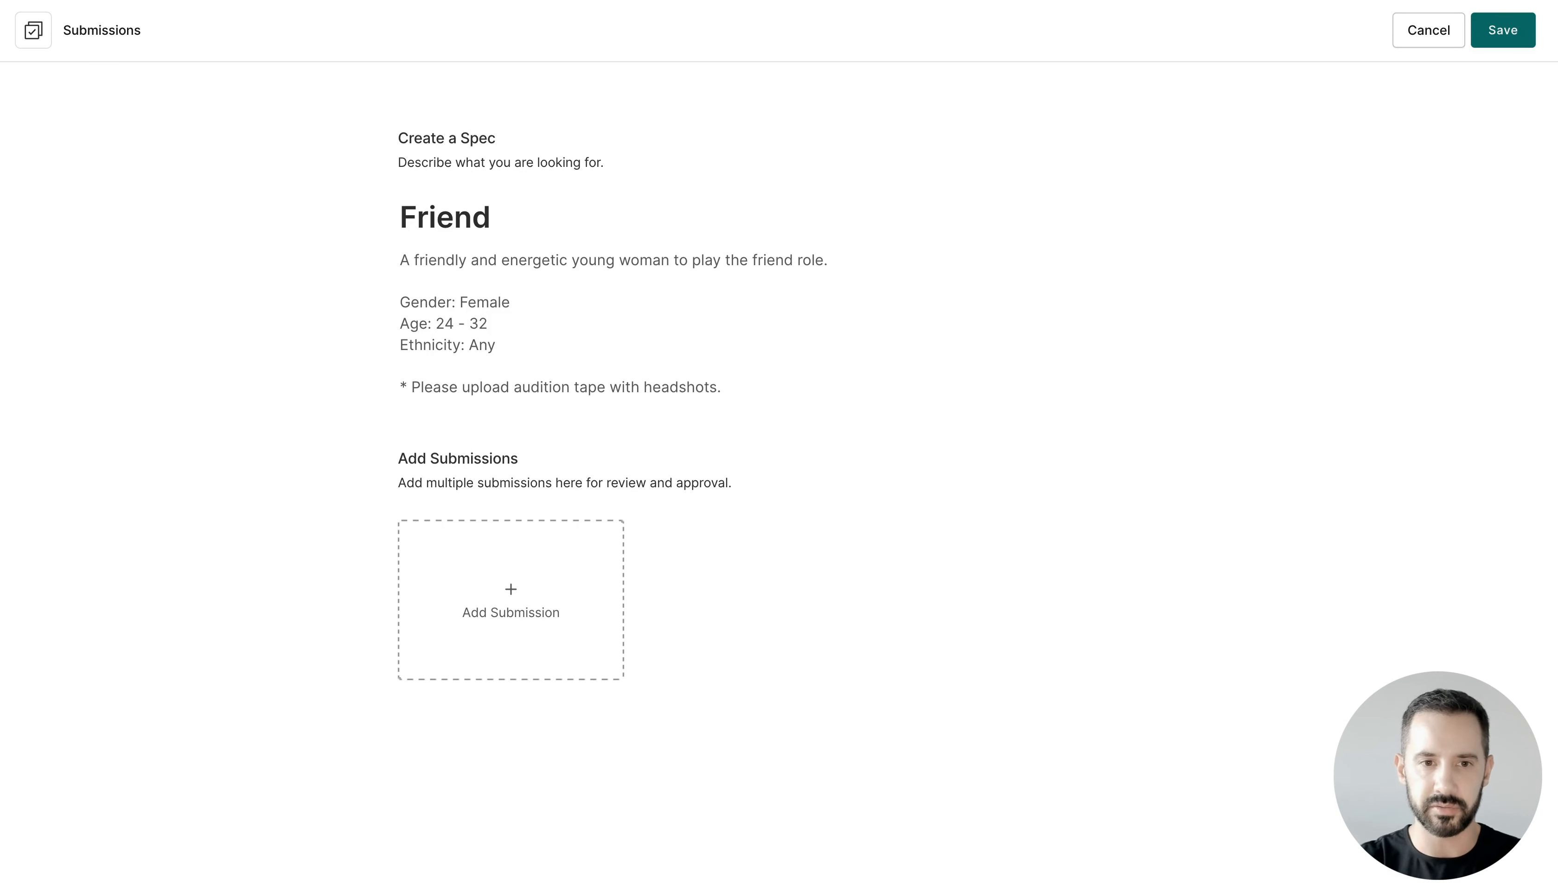
key("BackSpace")
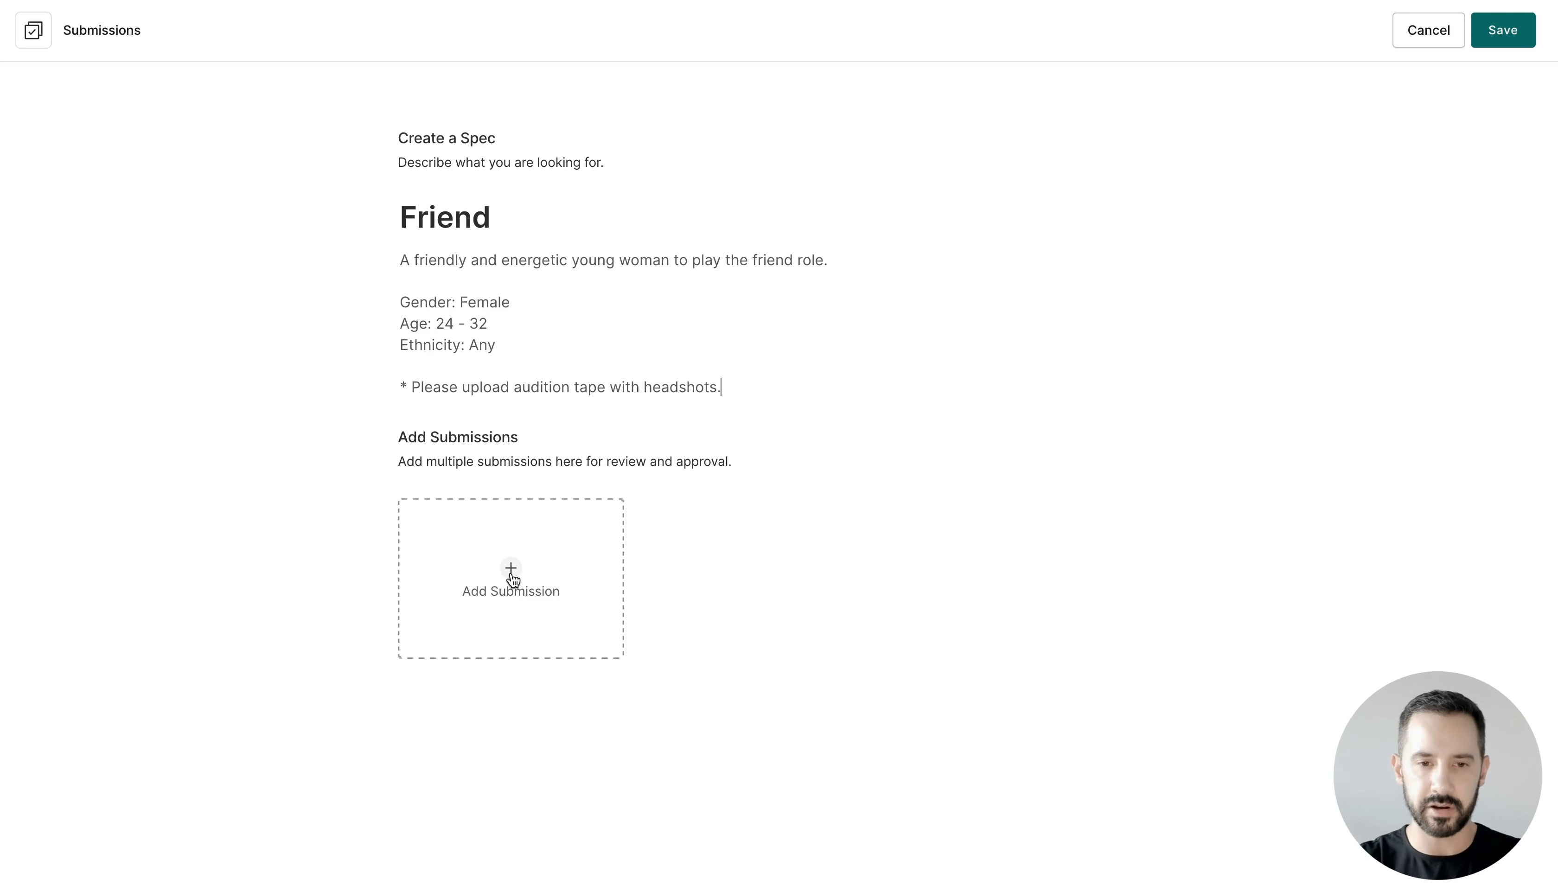
Step: Add a submission titled with the actor's first name, containing 1654422.jpg, 1654898.jpg and 1891079.jpg from the Multi folder
left_click(512, 578)
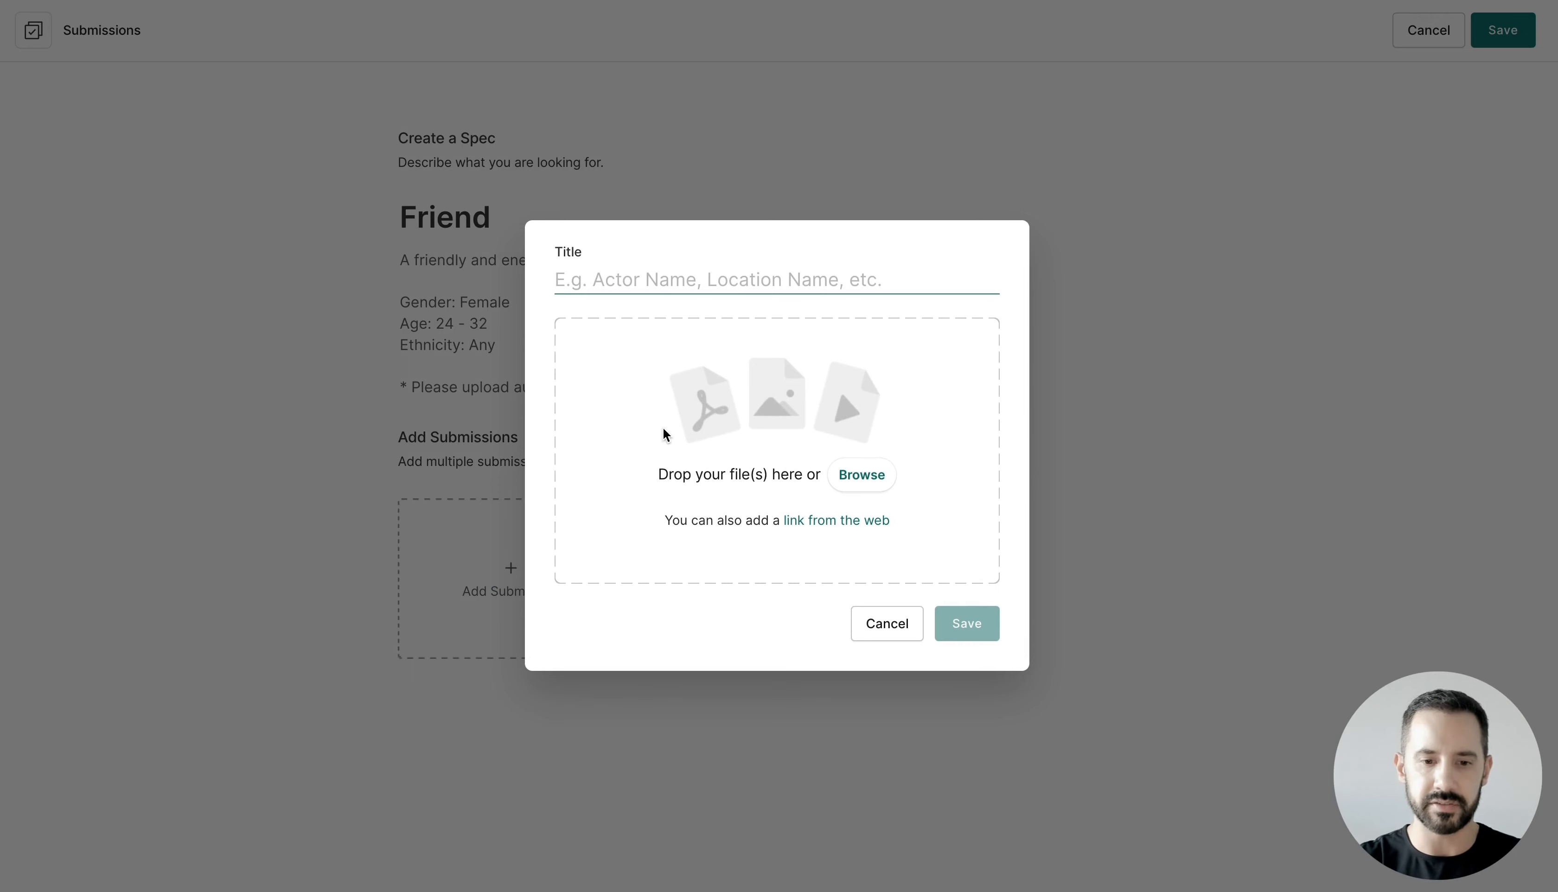
type("Rachel")
left_click(863, 477)
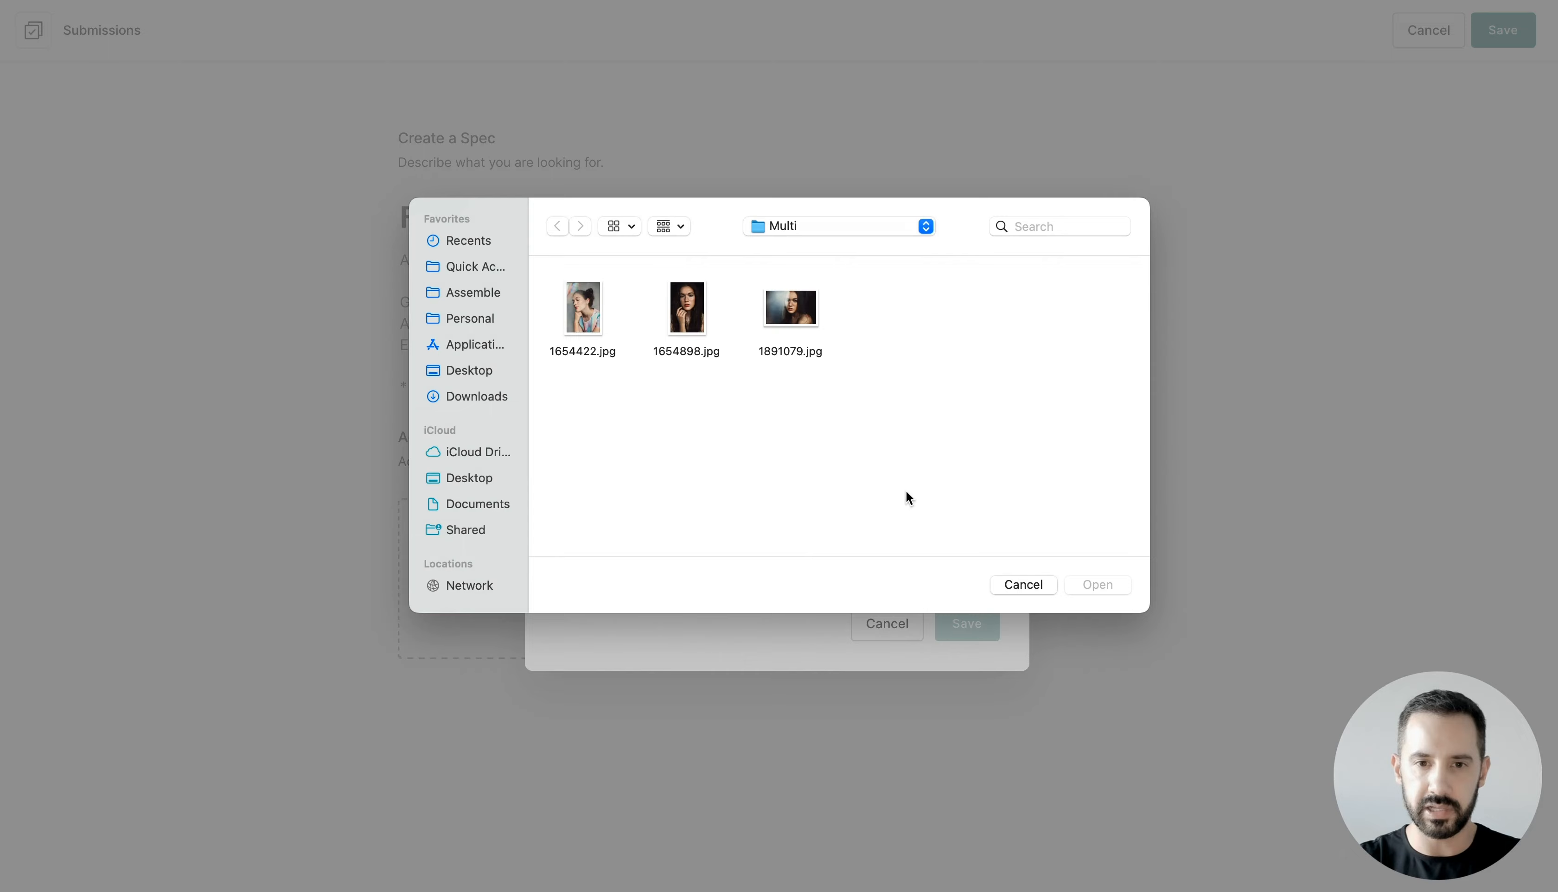
left_click_drag(906, 492, 547, 283)
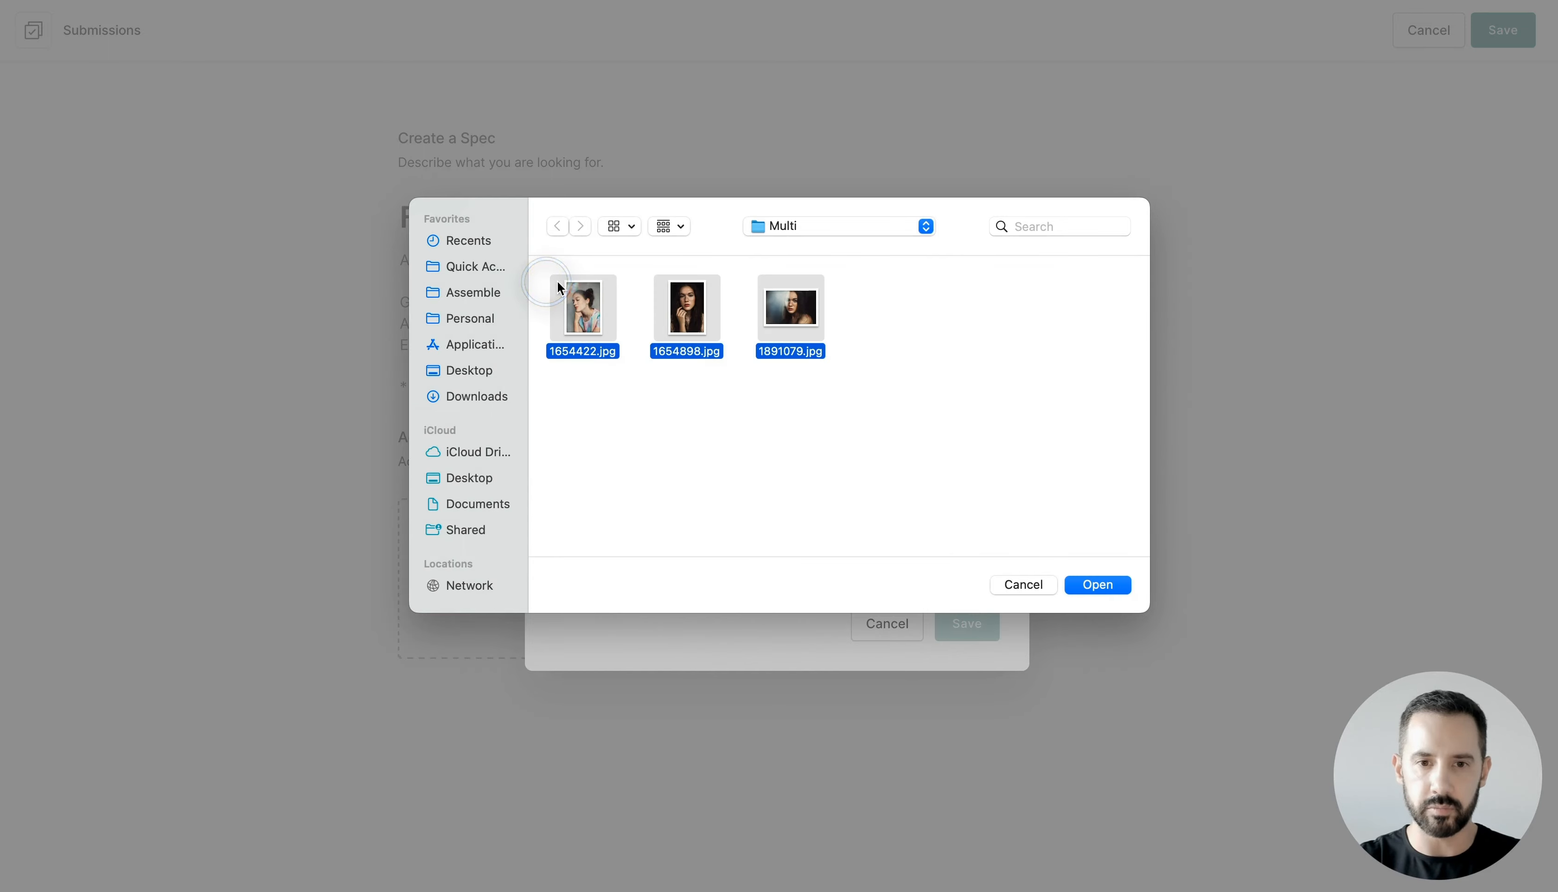
left_click(1098, 584)
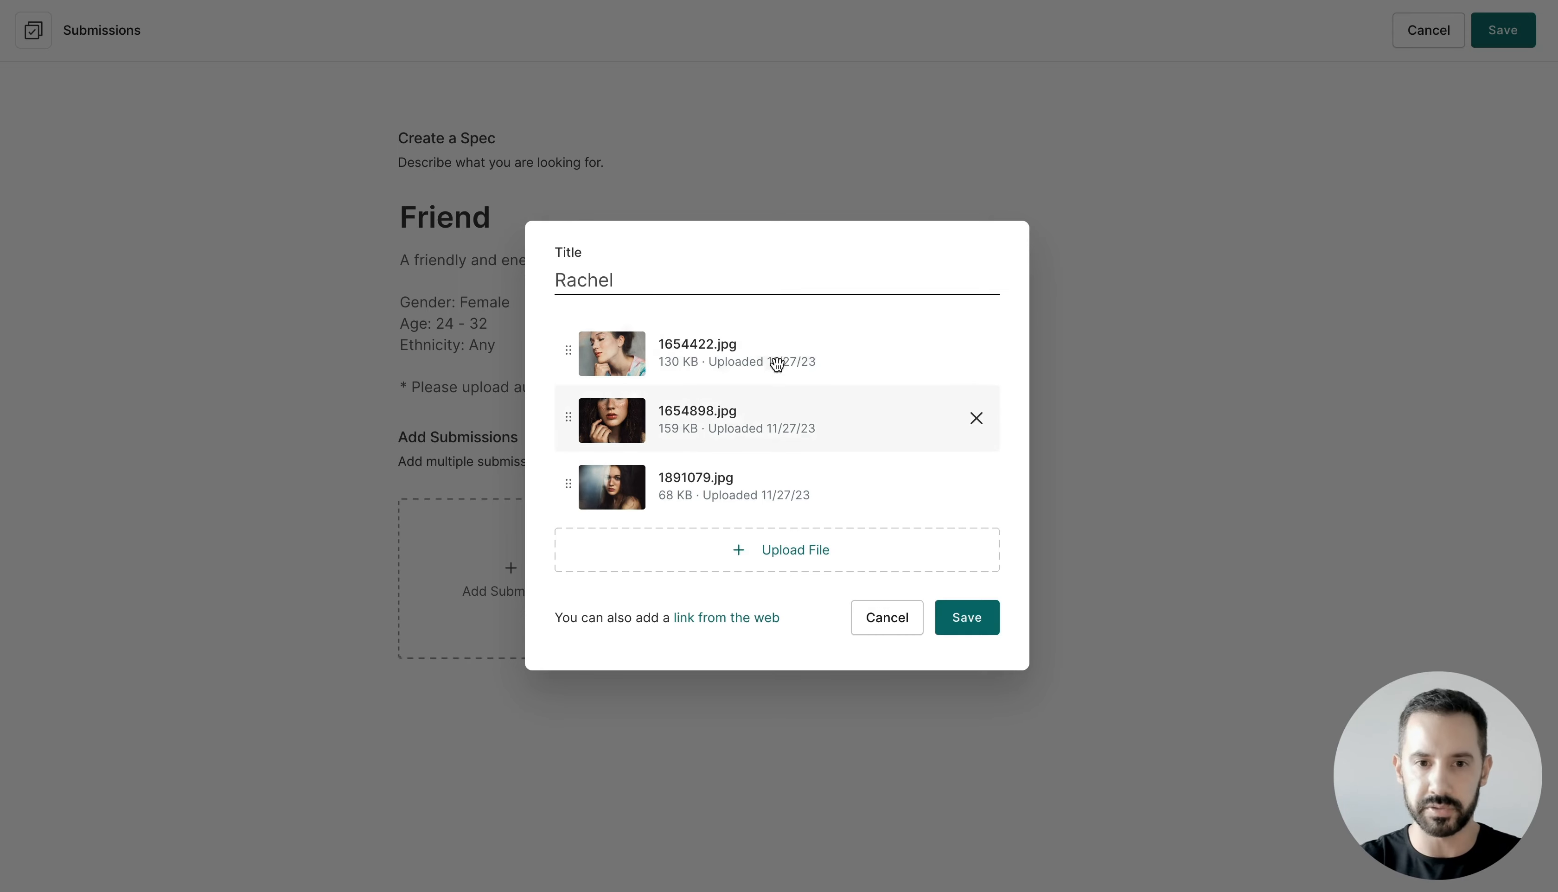
left_click(963, 629)
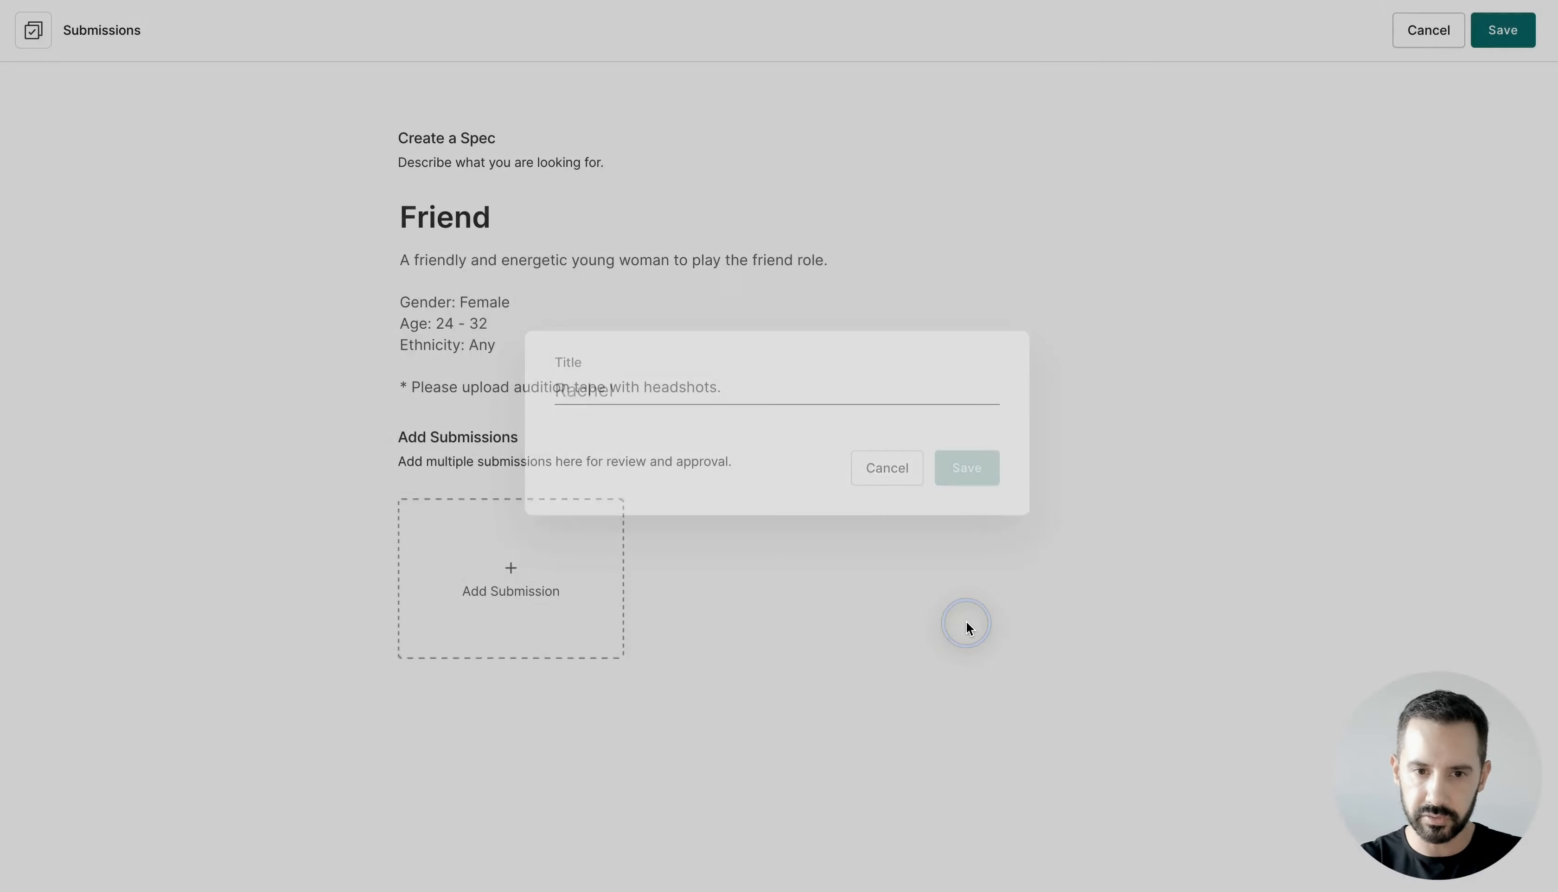
mouse_move(567, 568)
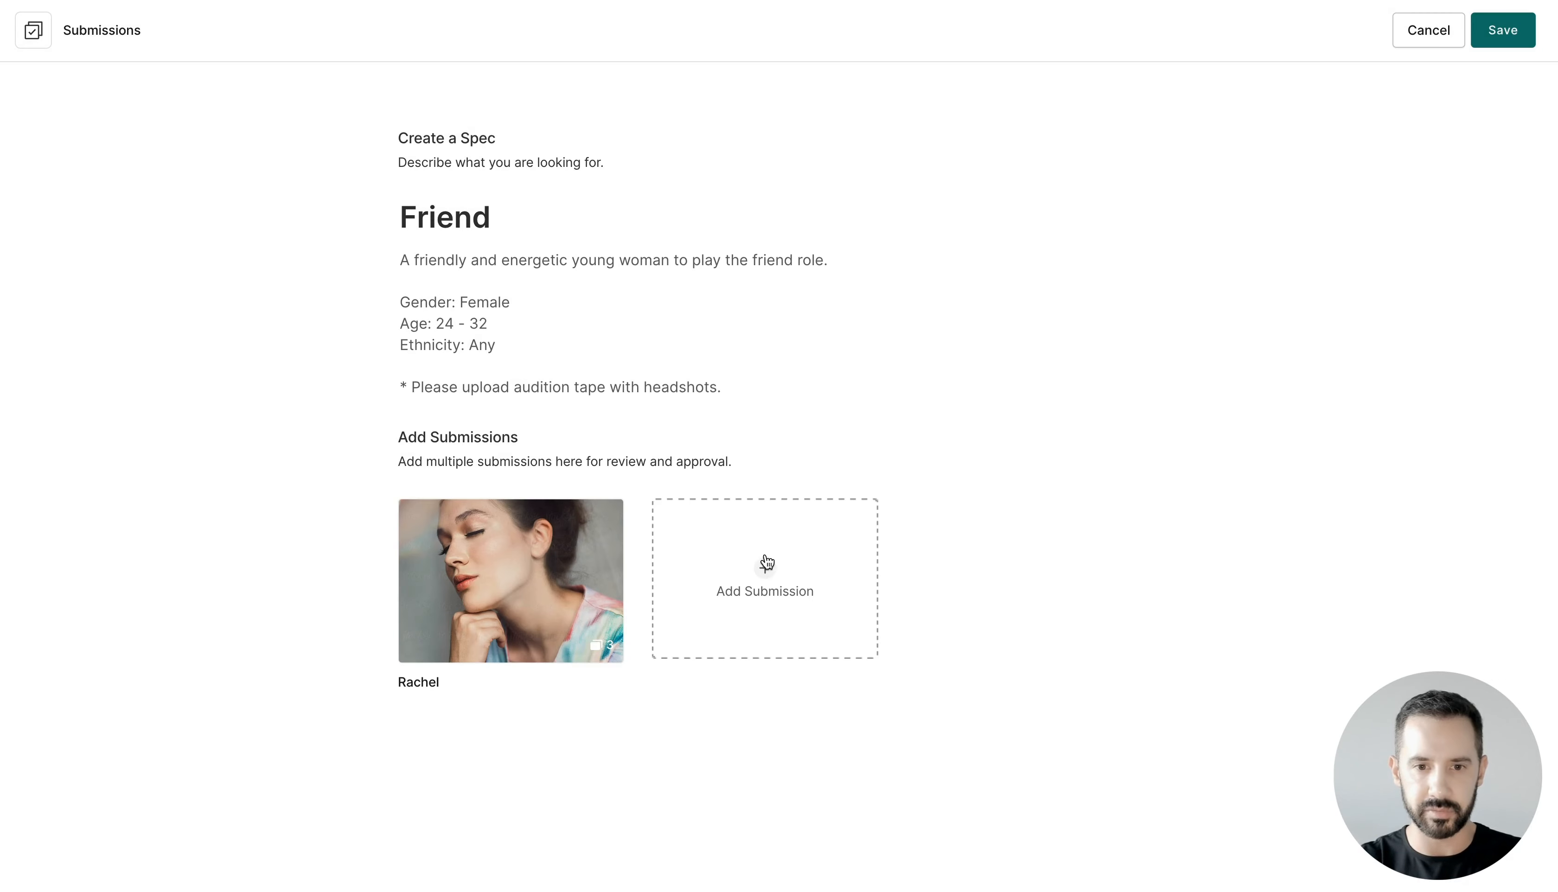
left_click(761, 565)
type("Katie")
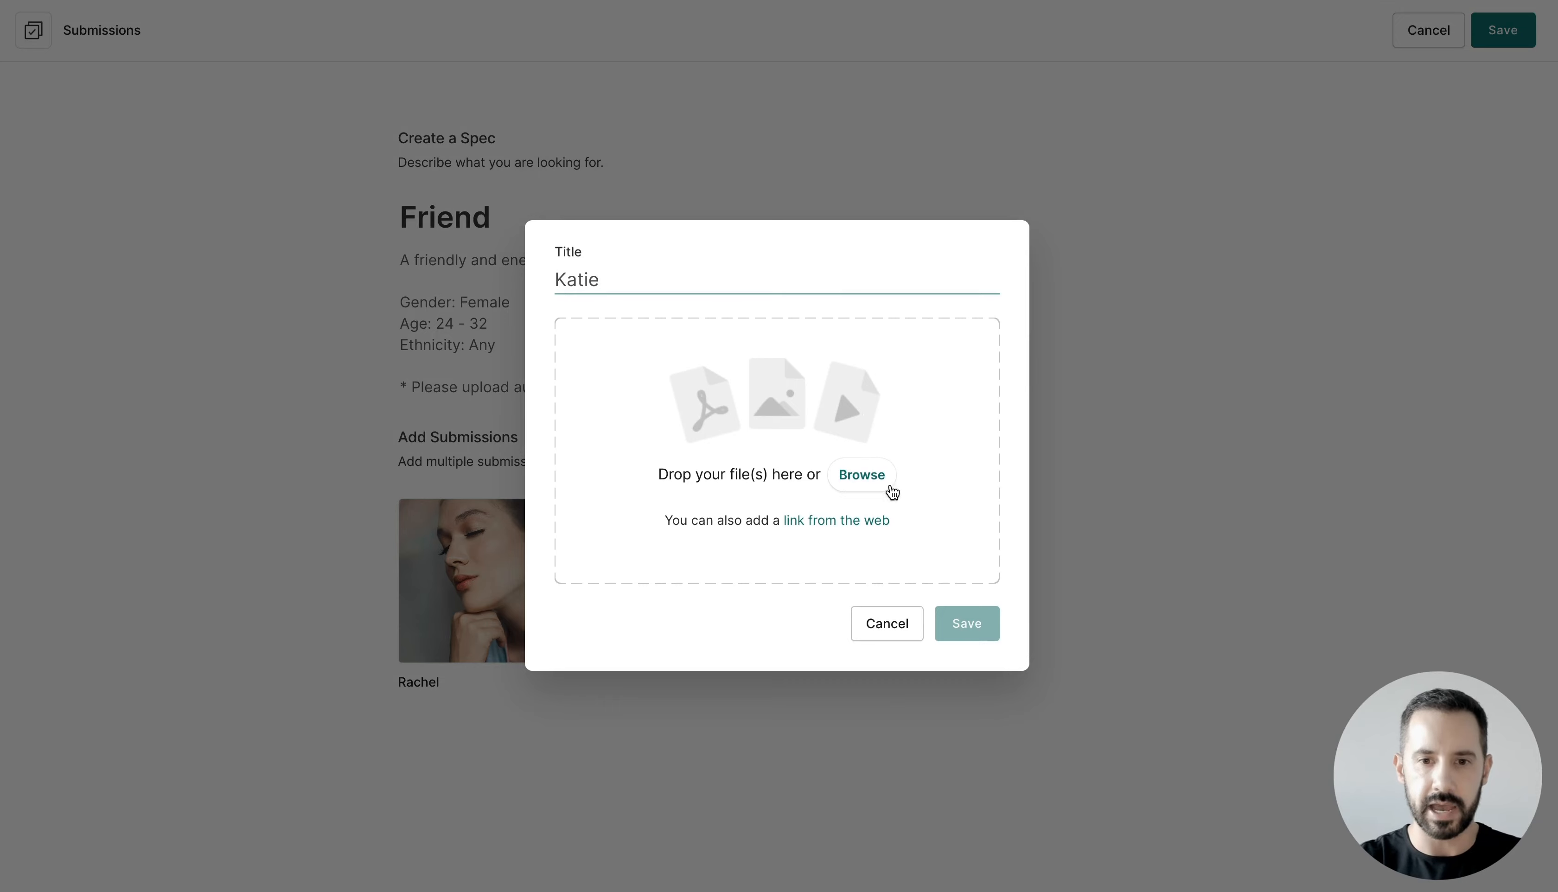
left_click(865, 477)
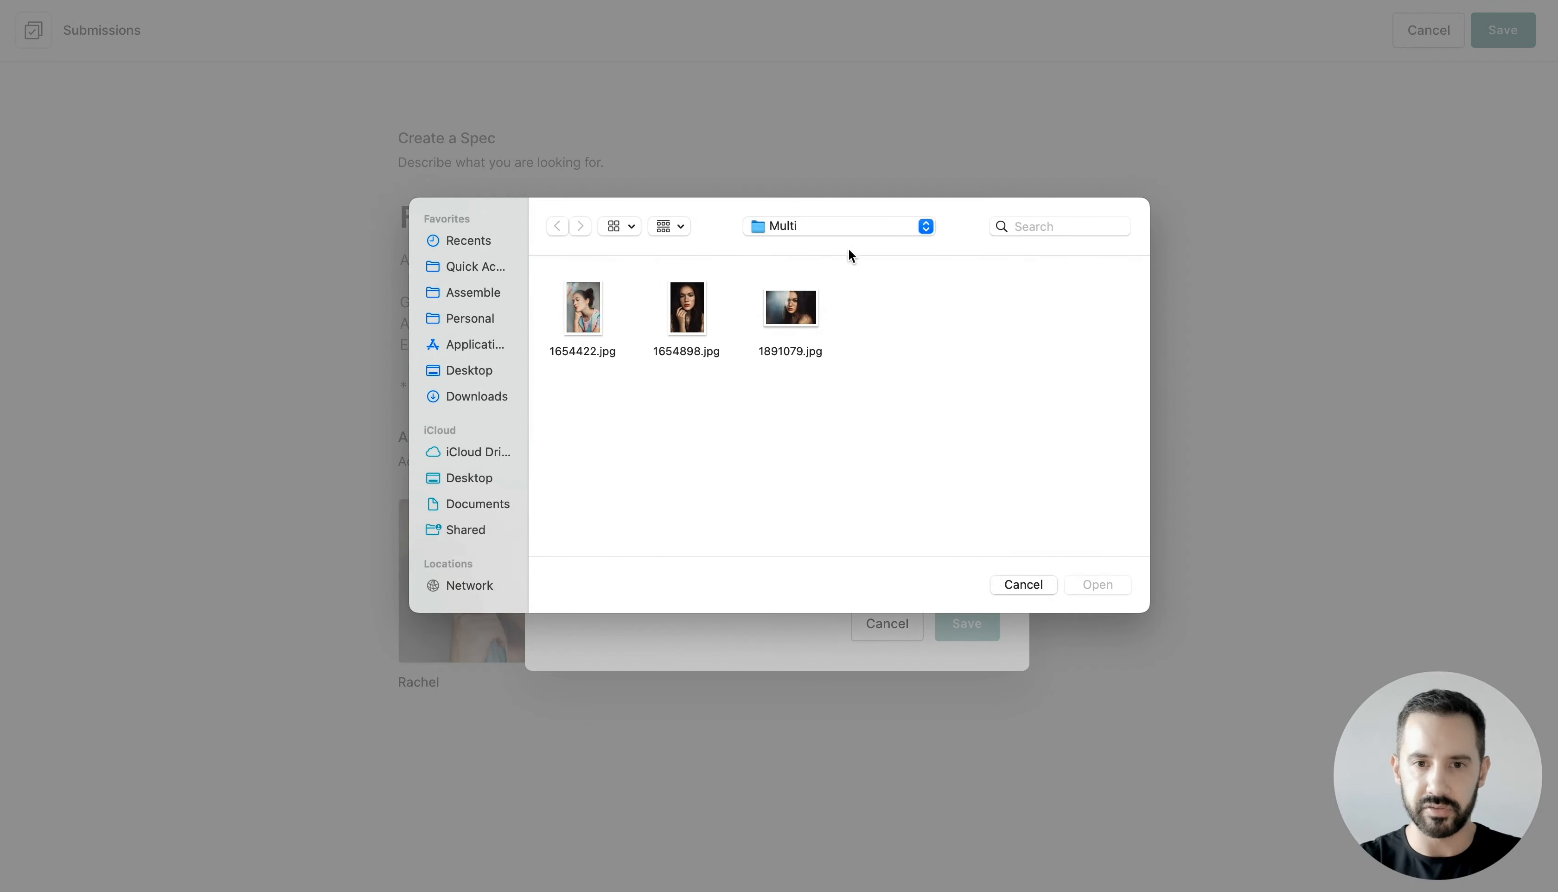
left_click(857, 227)
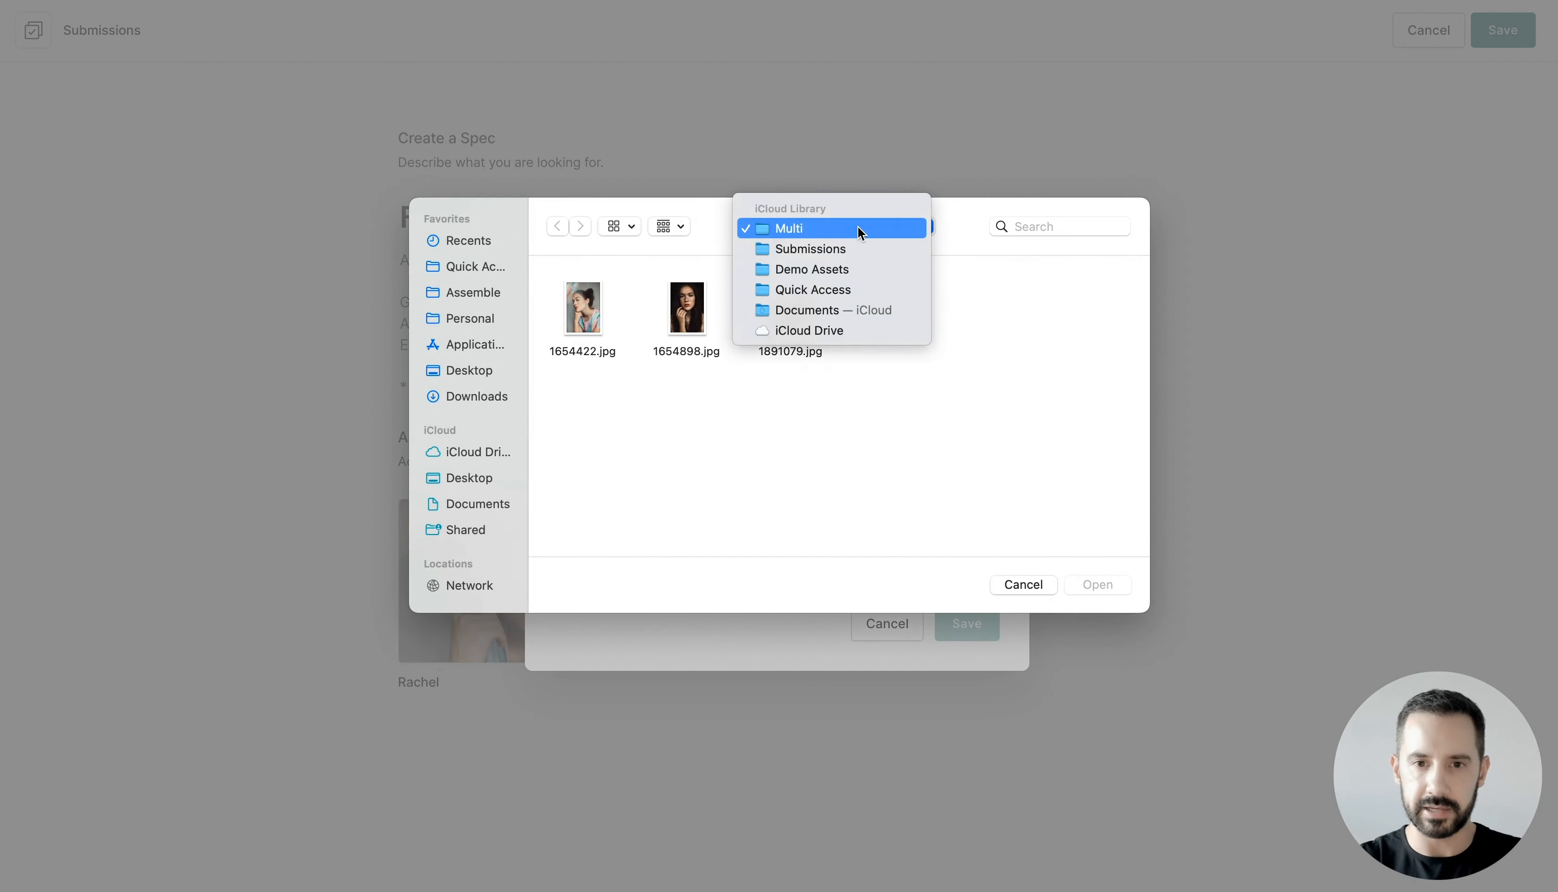
left_click(827, 250)
left_click(587, 319)
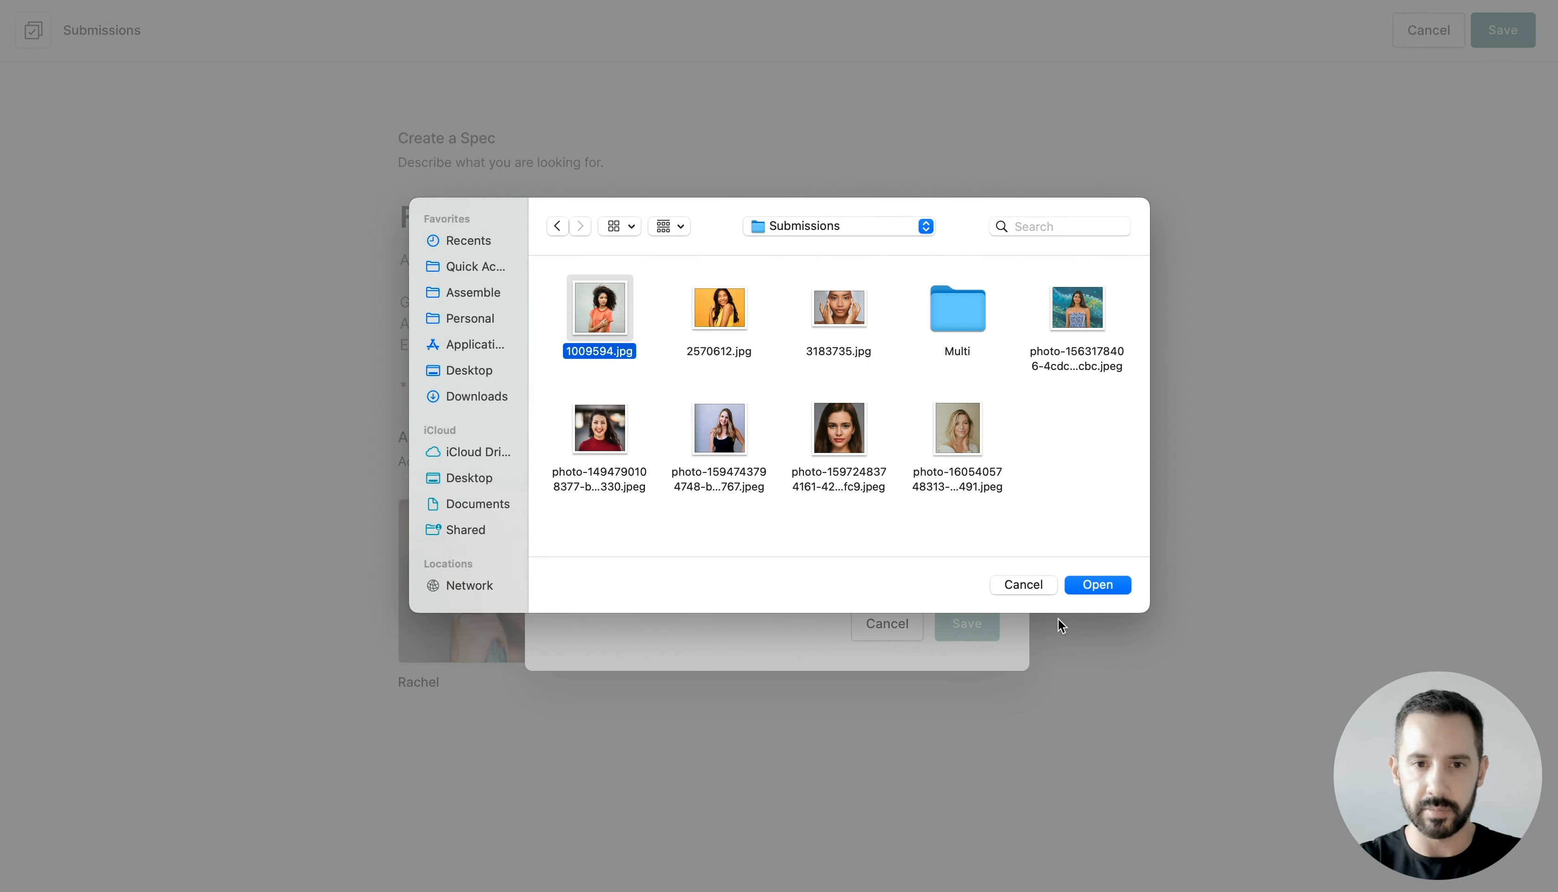
left_click(1110, 584)
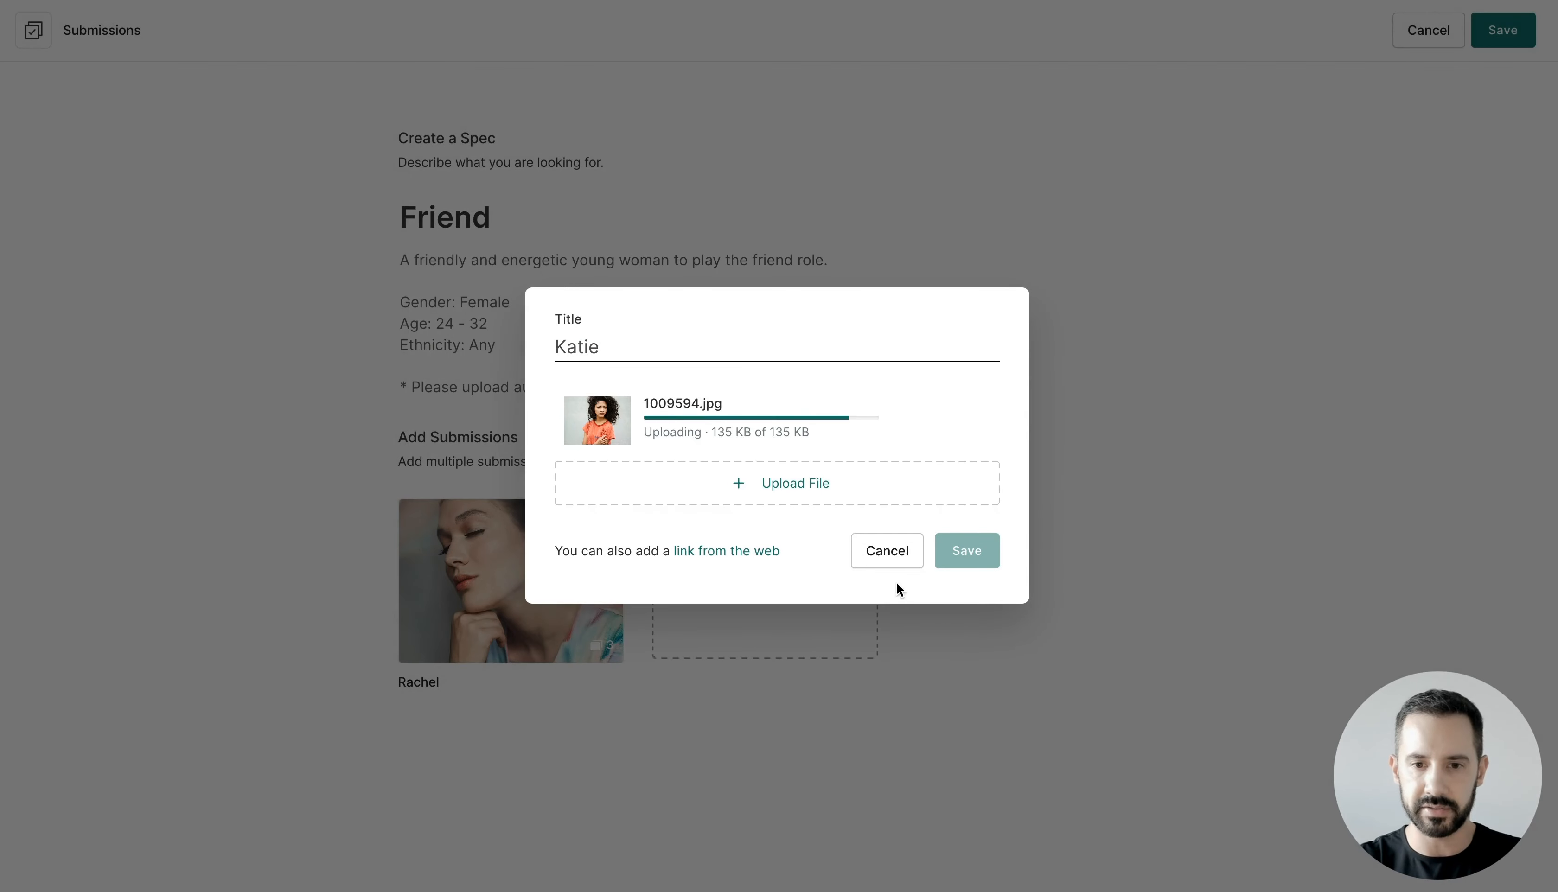
left_click(894, 564)
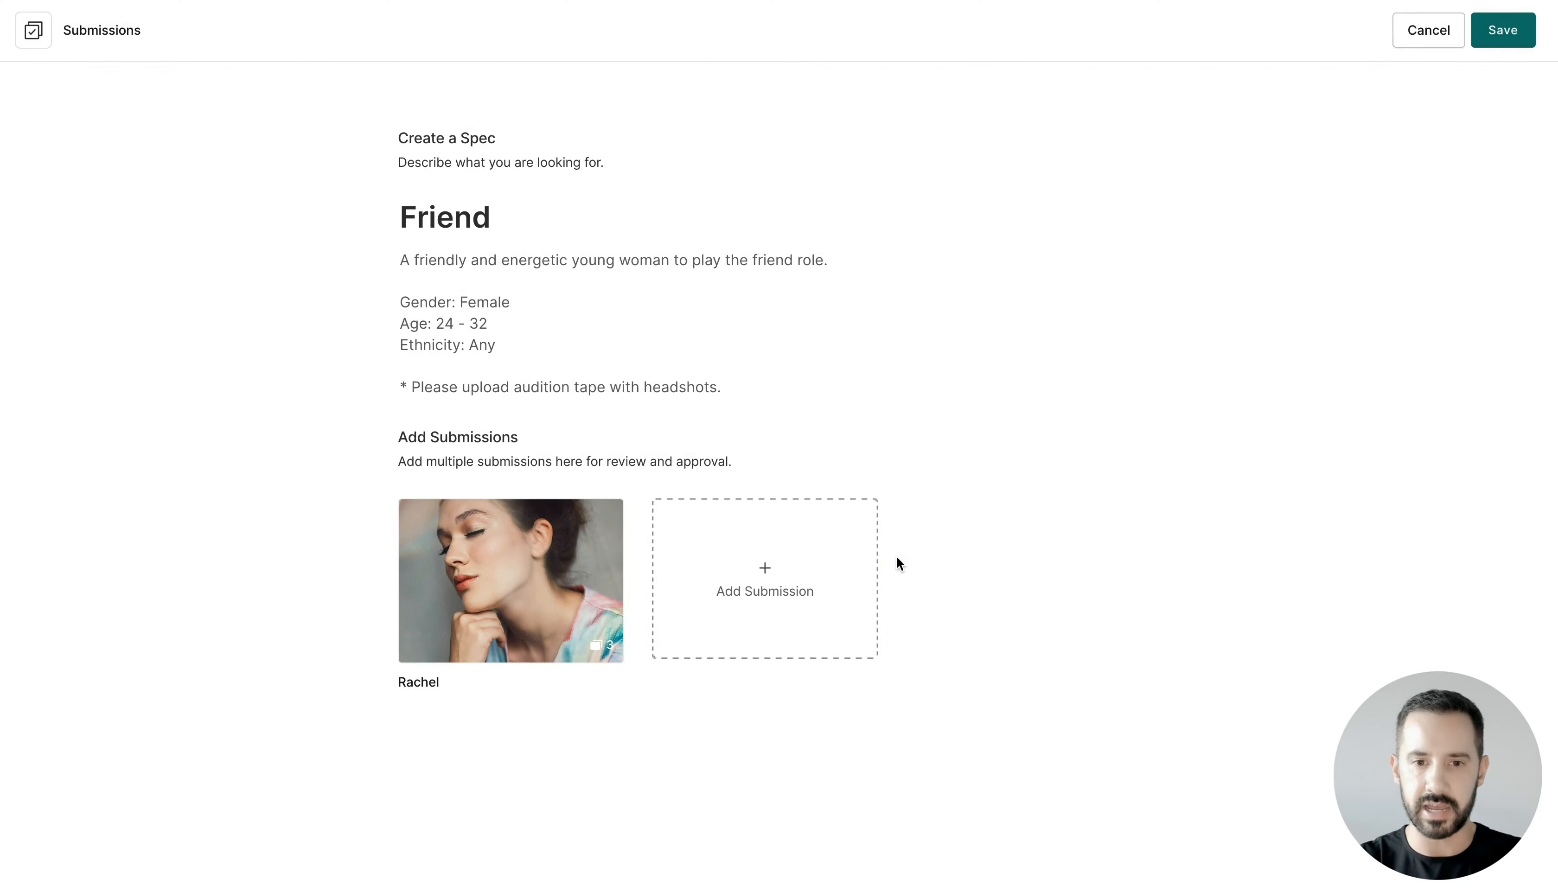
Step: Add a second submission titled with the actor's first name, containing 1009594.jpg, and save the Friend spec
left_click(765, 567)
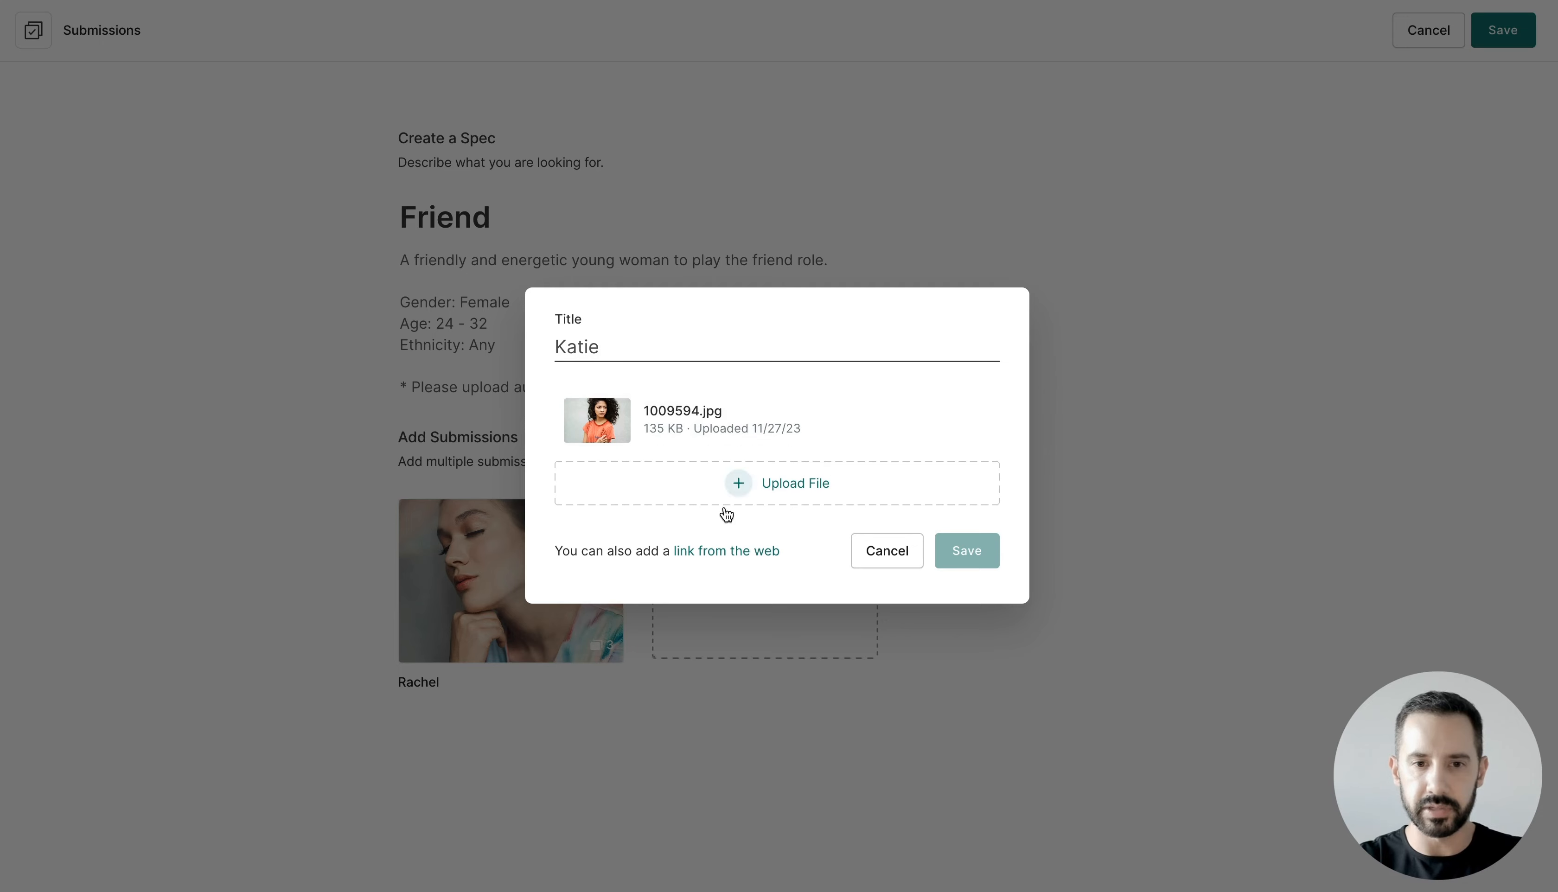
left_click(969, 550)
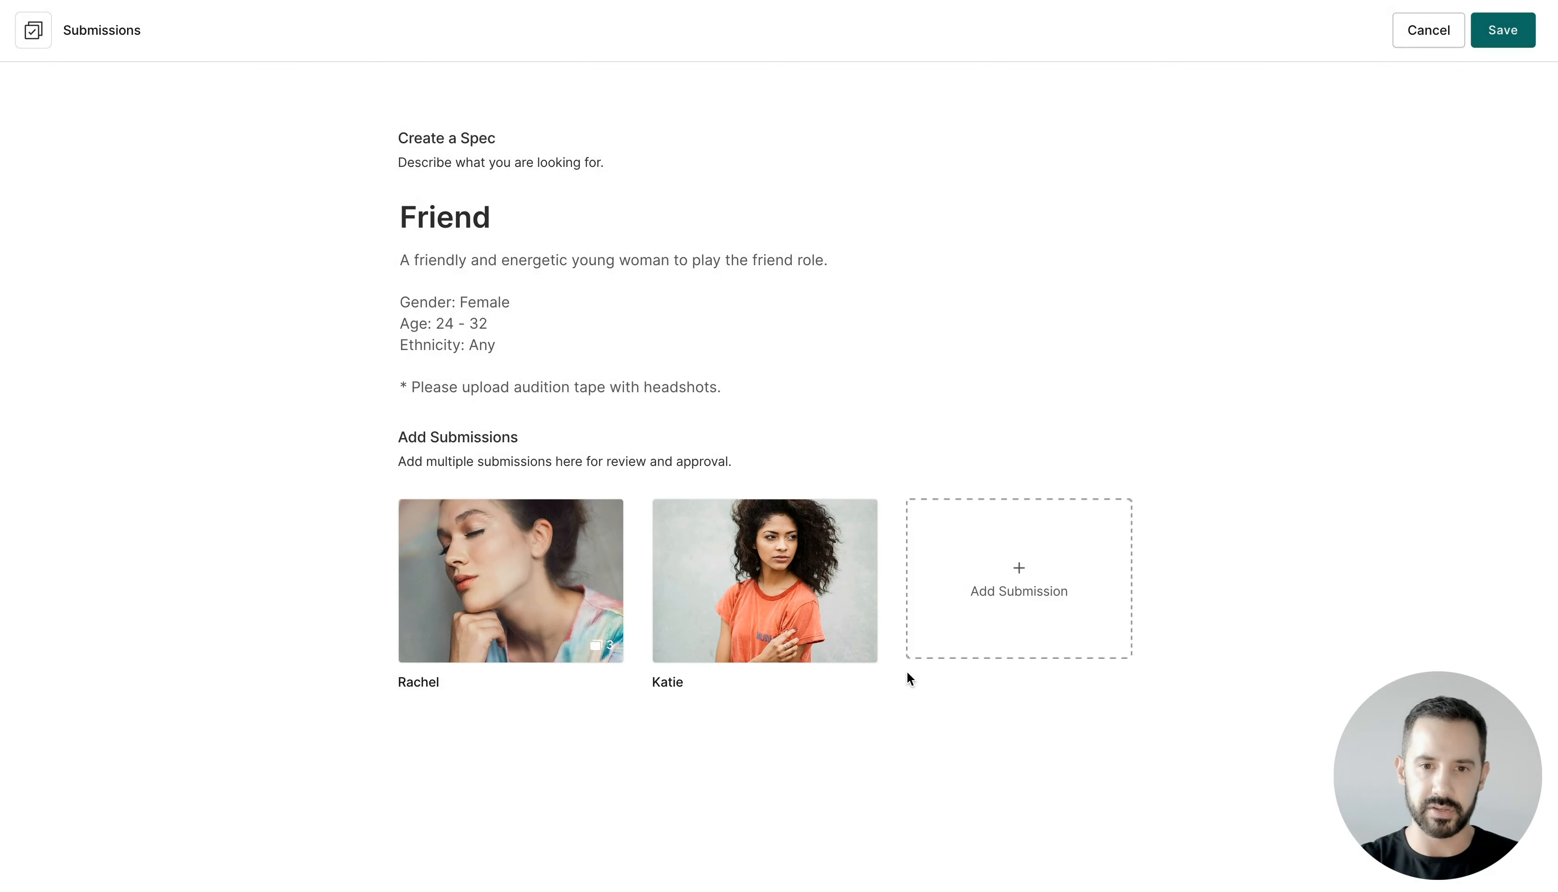
left_click(1515, 31)
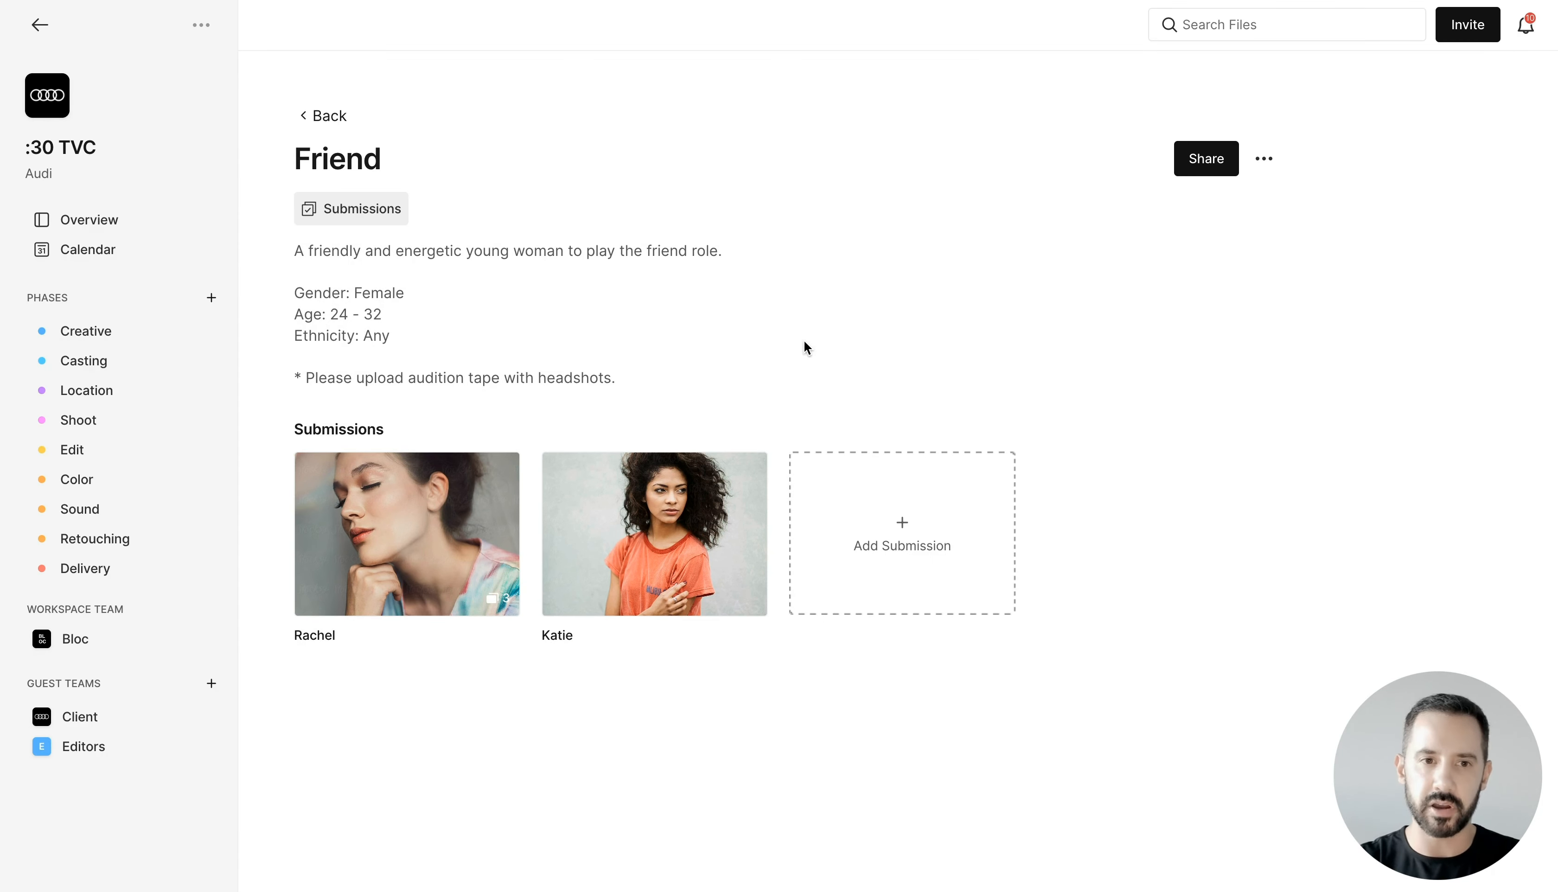
Step: Delete the newly created Friend submissions spec that holds only two actors
left_click(1264, 159)
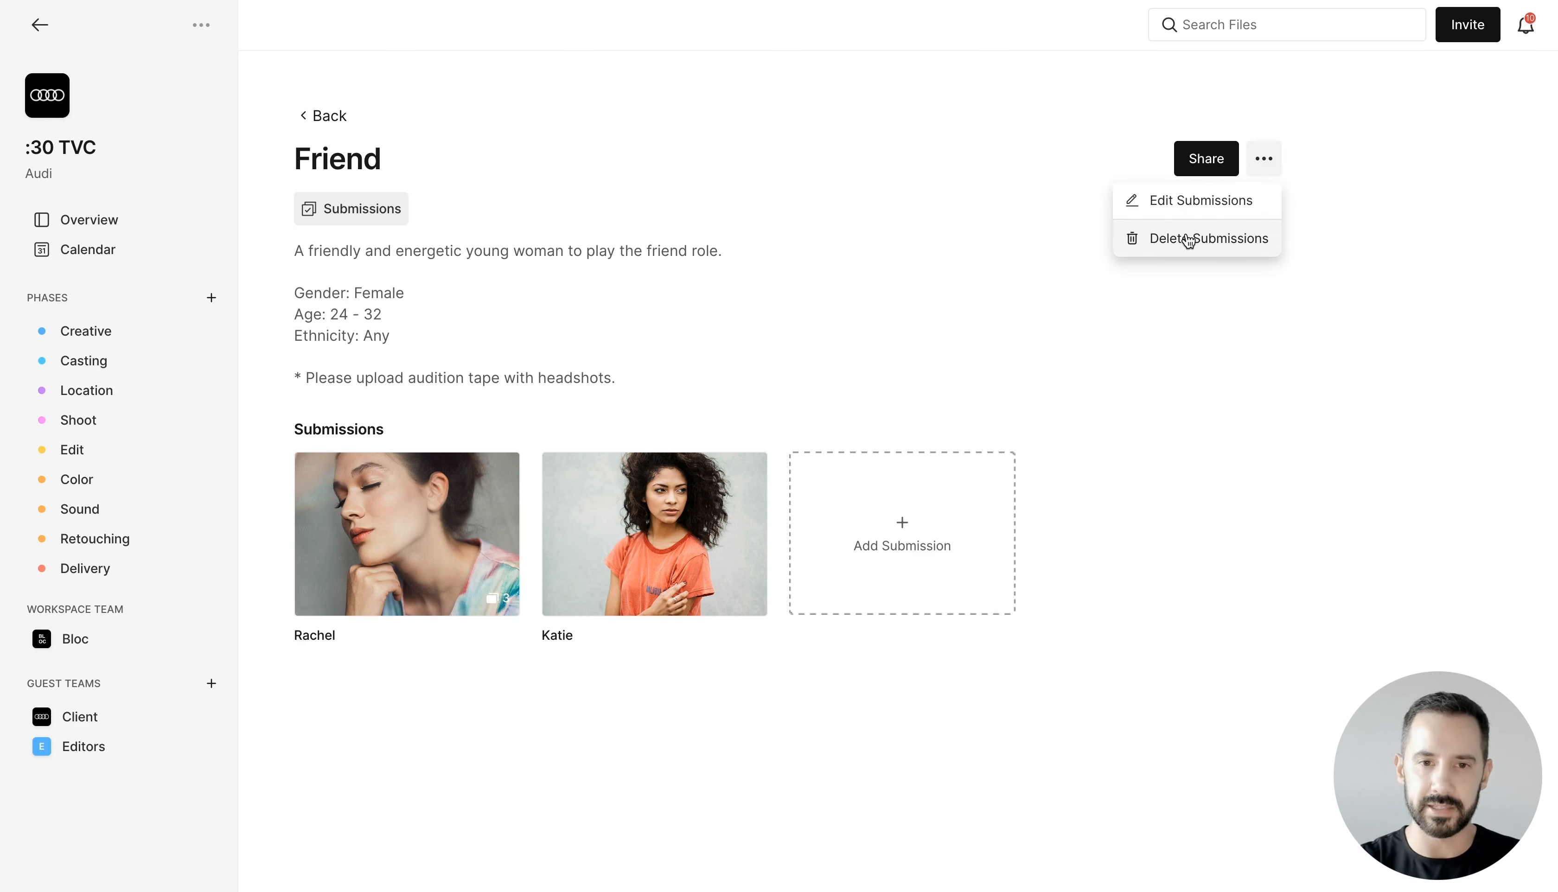
left_click(1187, 236)
left_click(943, 505)
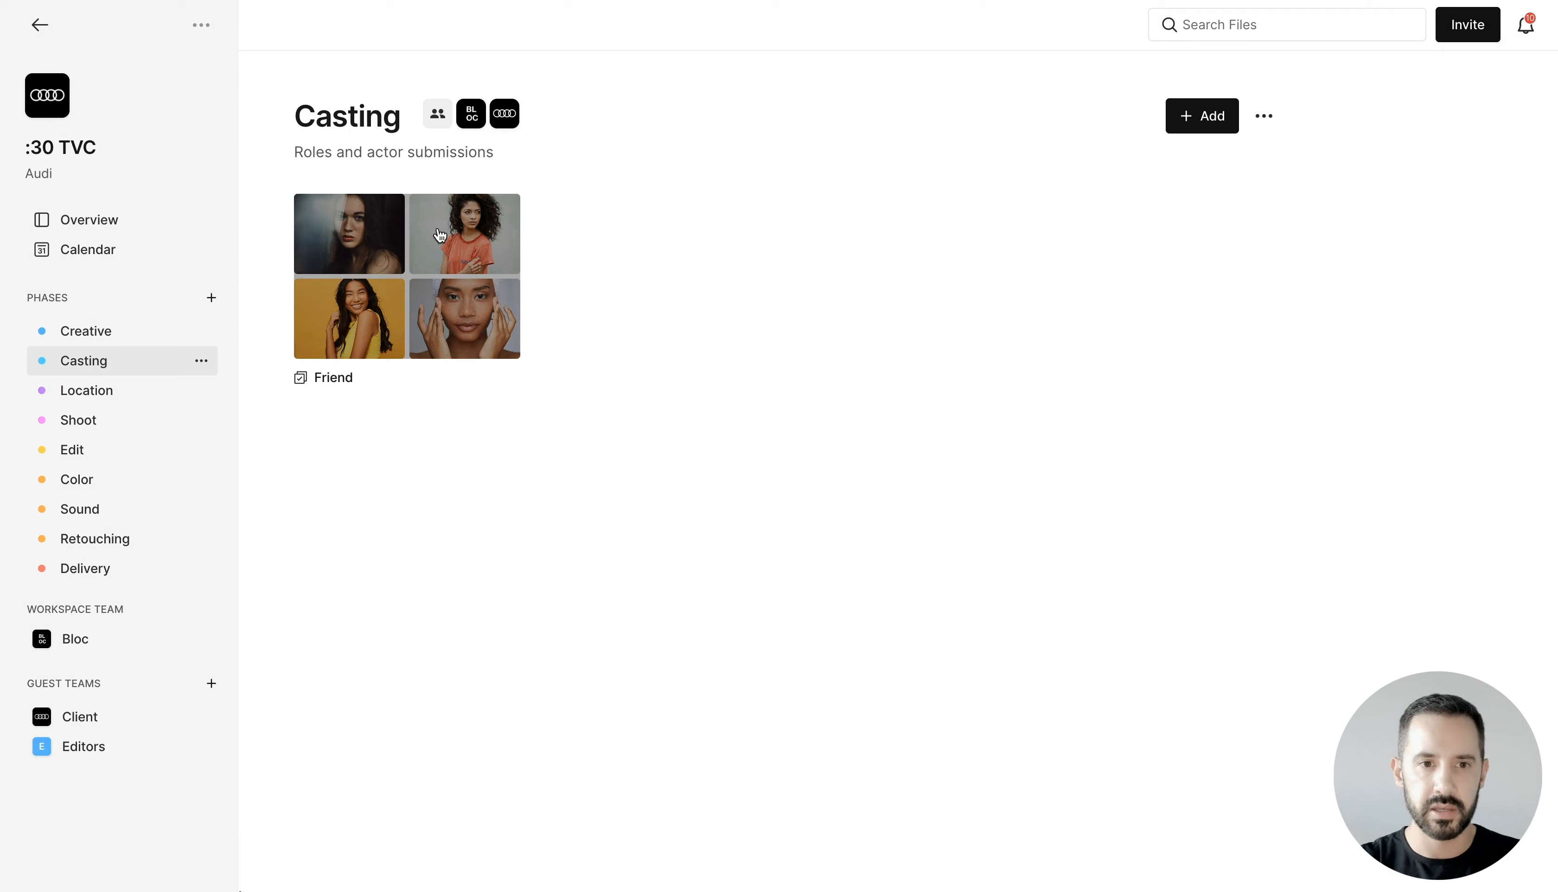
Step: Open the original Friend role, create a guest team named Casting and show its team page
left_click(438, 236)
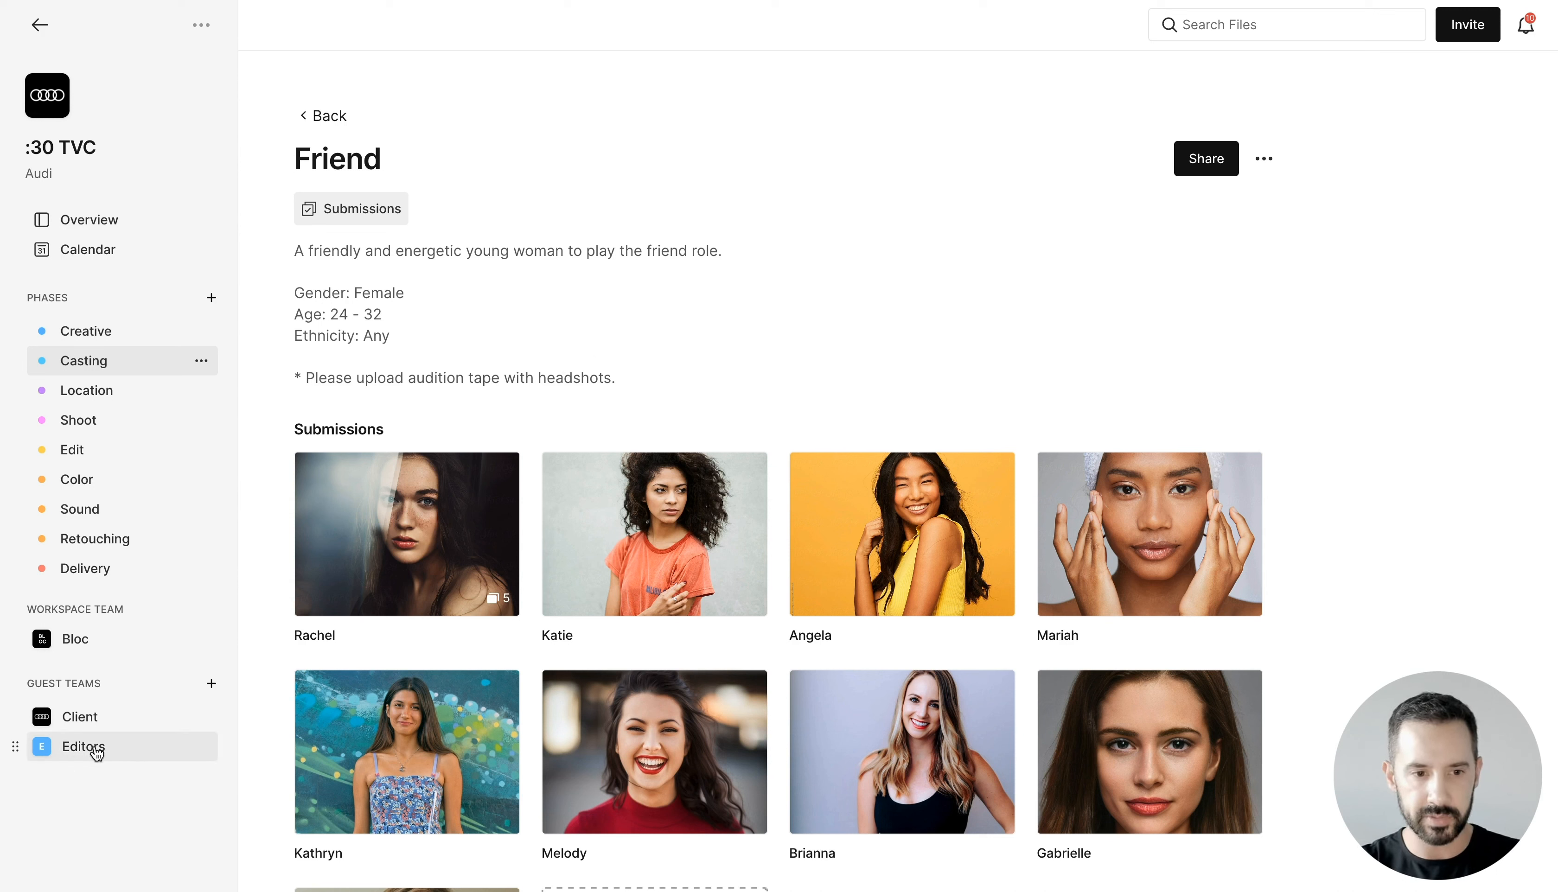
left_click(211, 684)
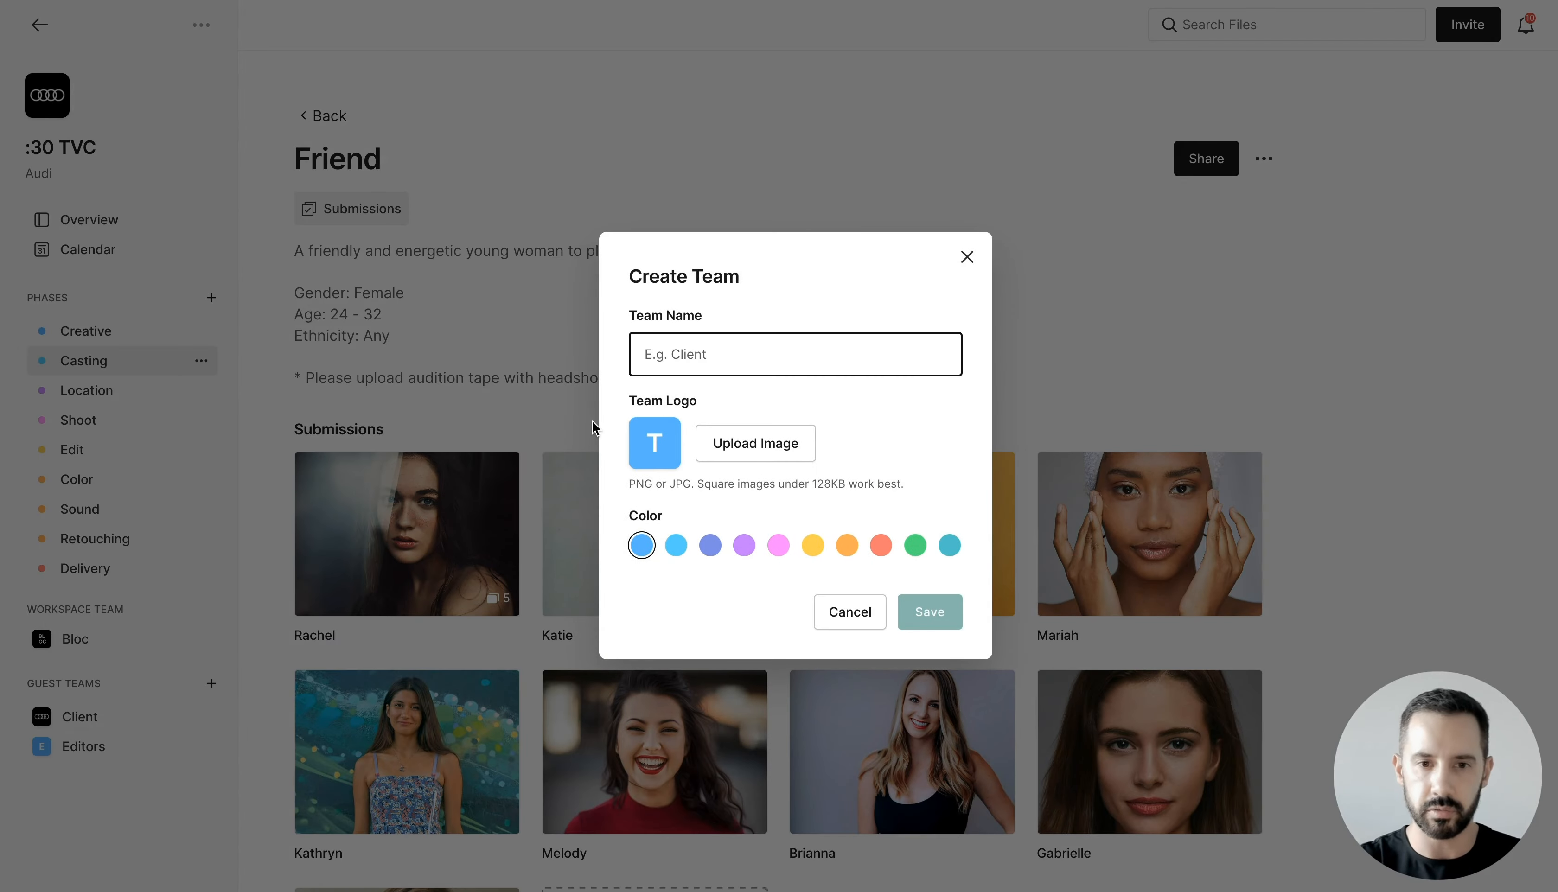
type("Talent A")
left_click_drag(697, 360, 575, 355)
type("Casting")
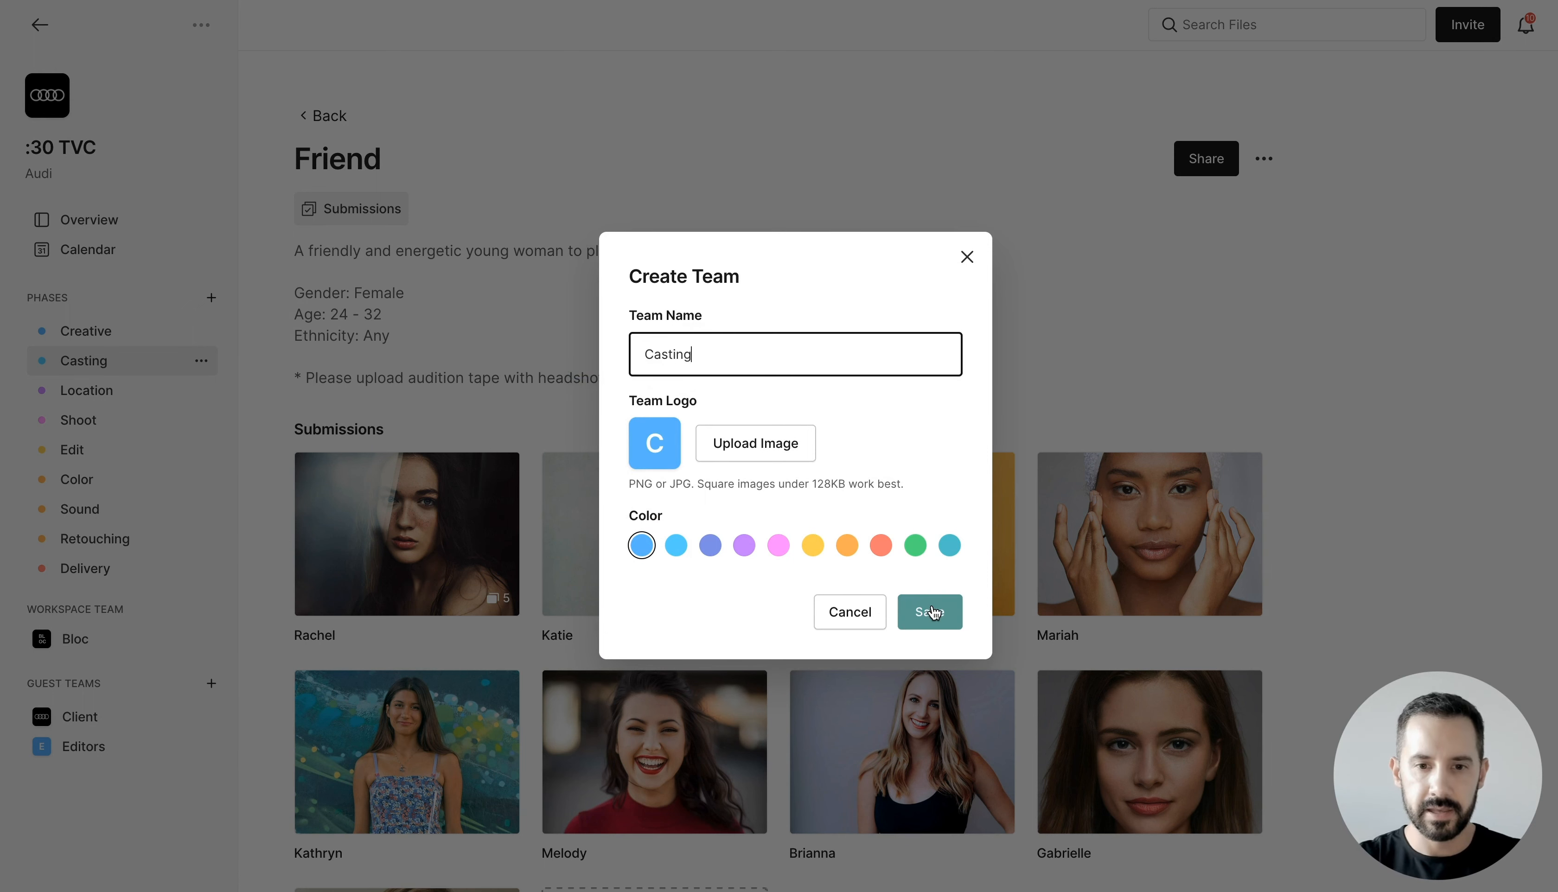
left_click(914, 610)
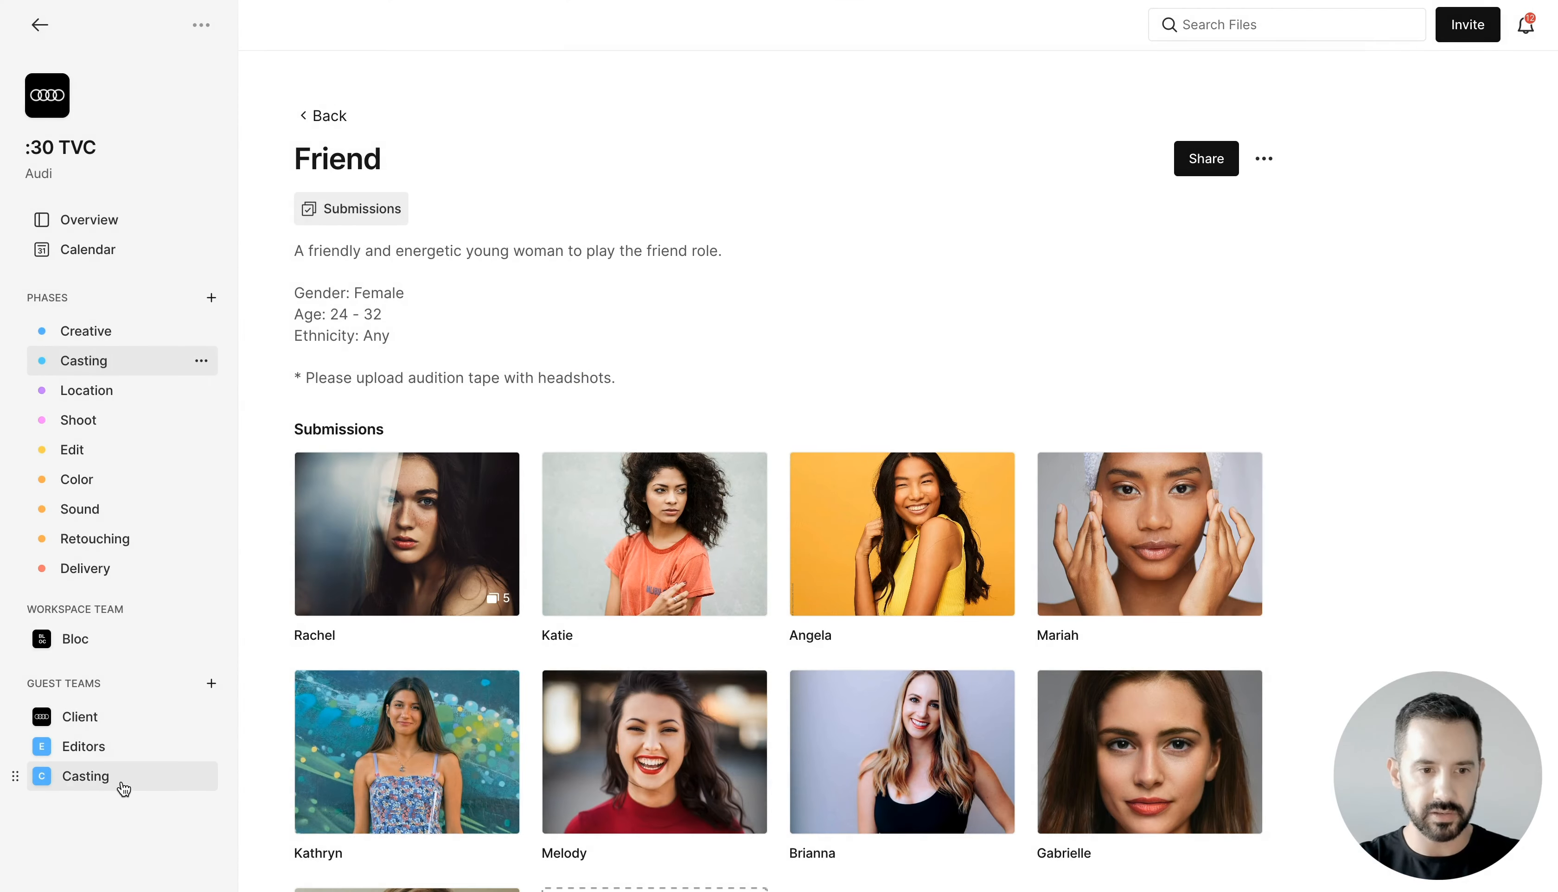
left_click(124, 787)
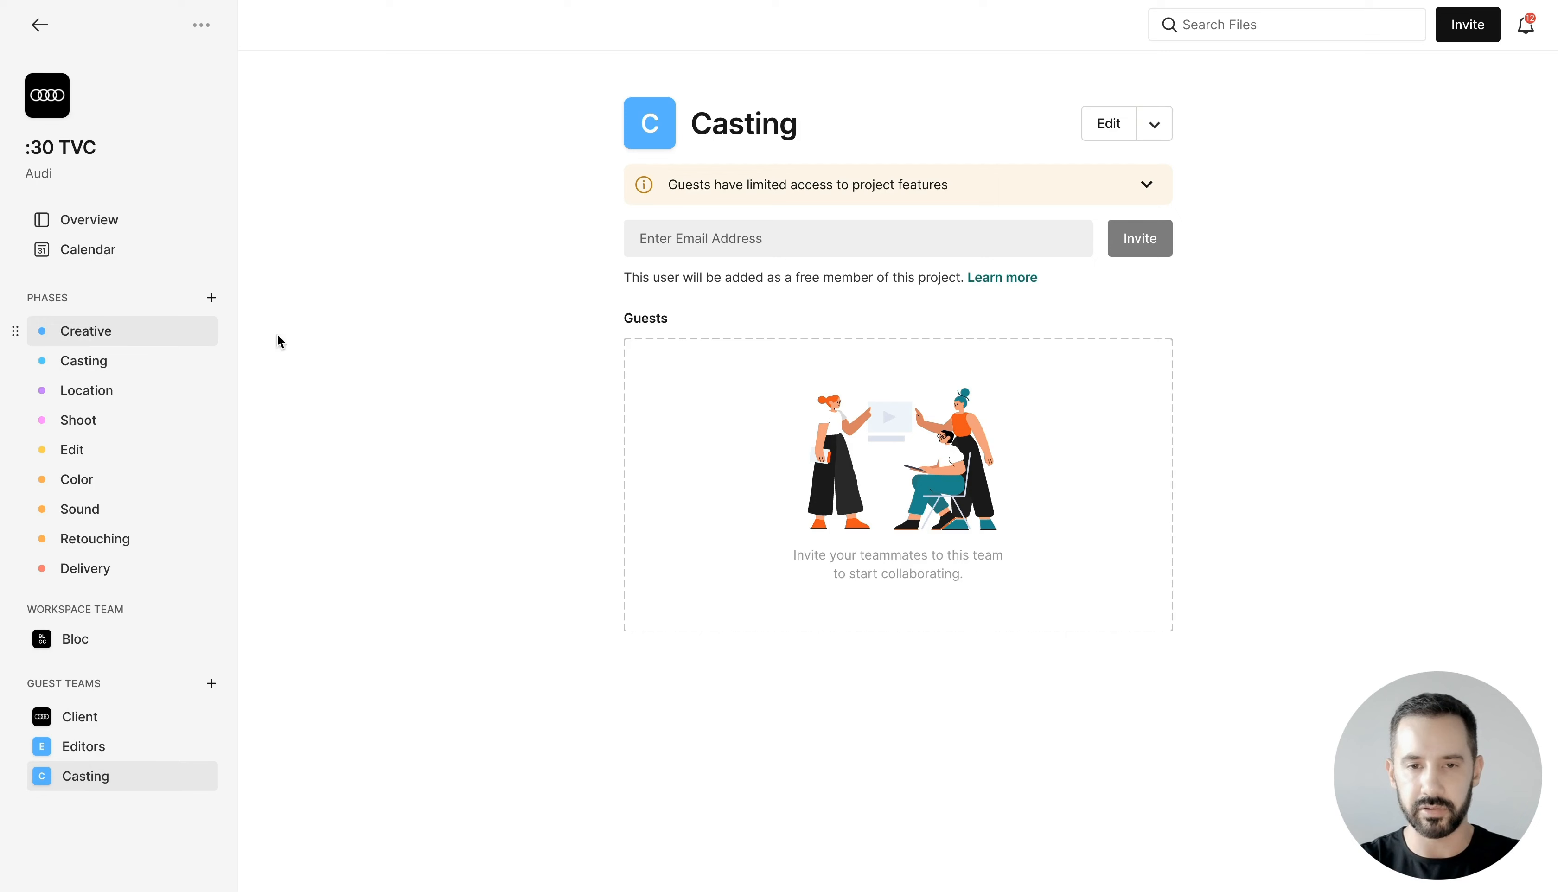
Step: Return to the Friend role in the Casting phase and share its submissions with the Casting guest team
left_click(112, 344)
left_click(106, 360)
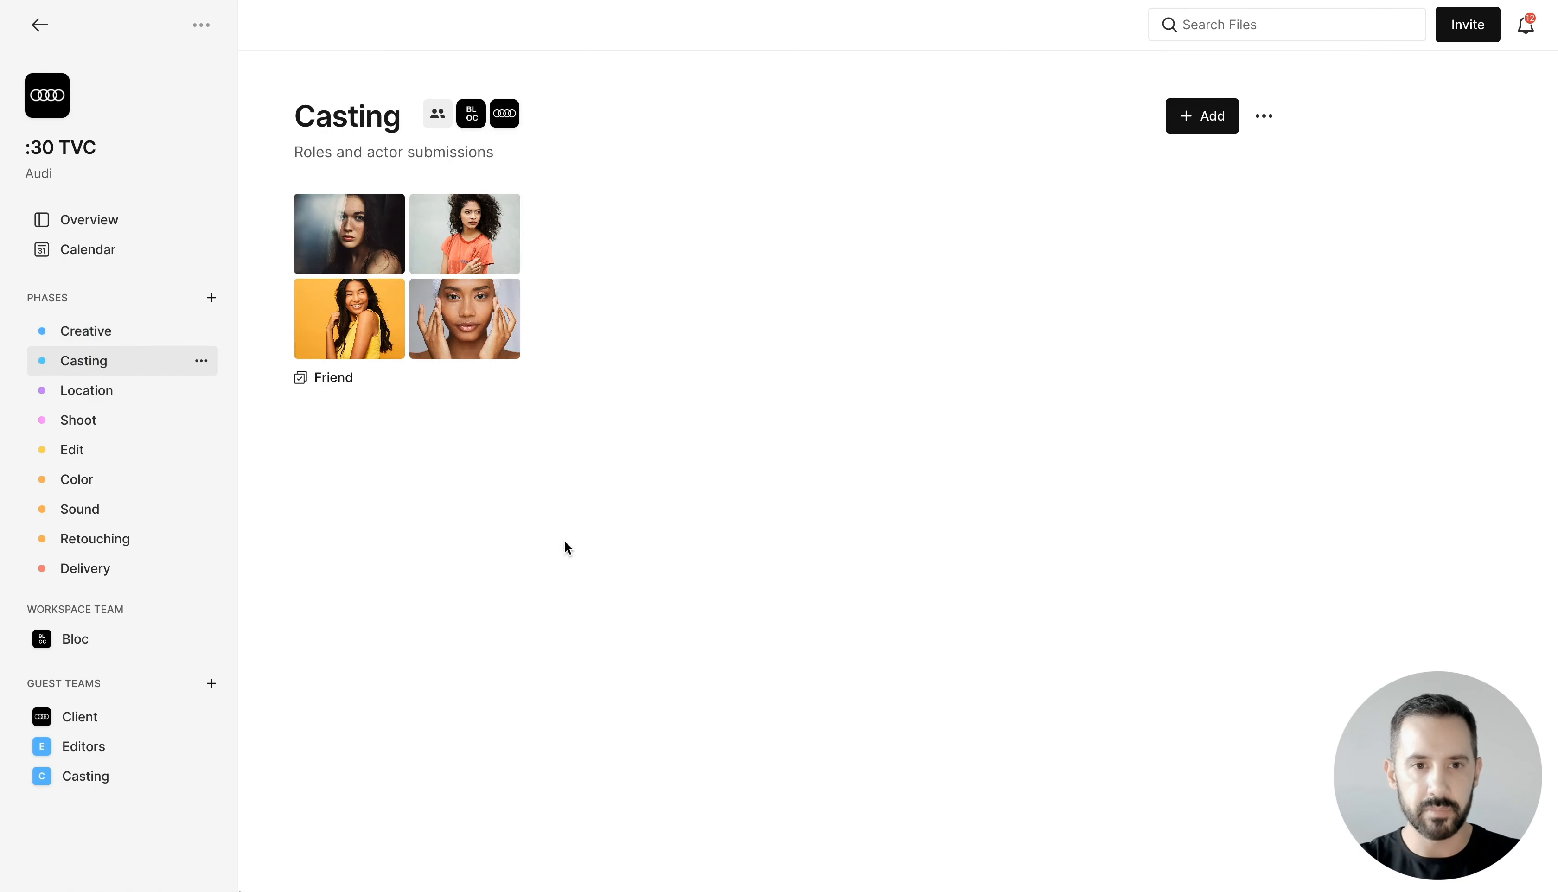
left_click(396, 275)
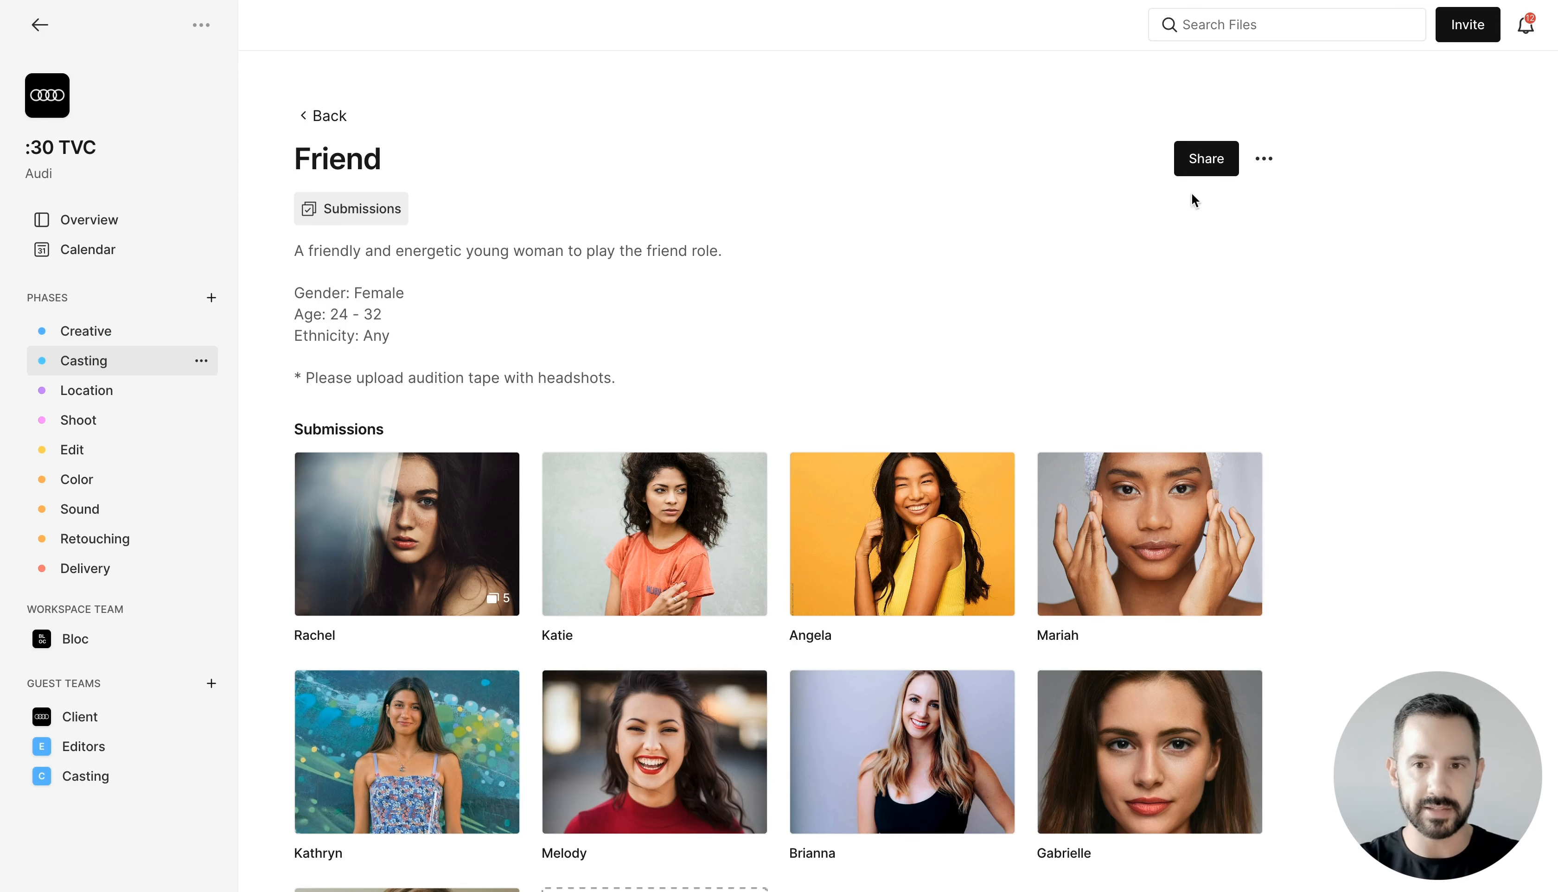
left_click(1256, 176)
left_click(1131, 205)
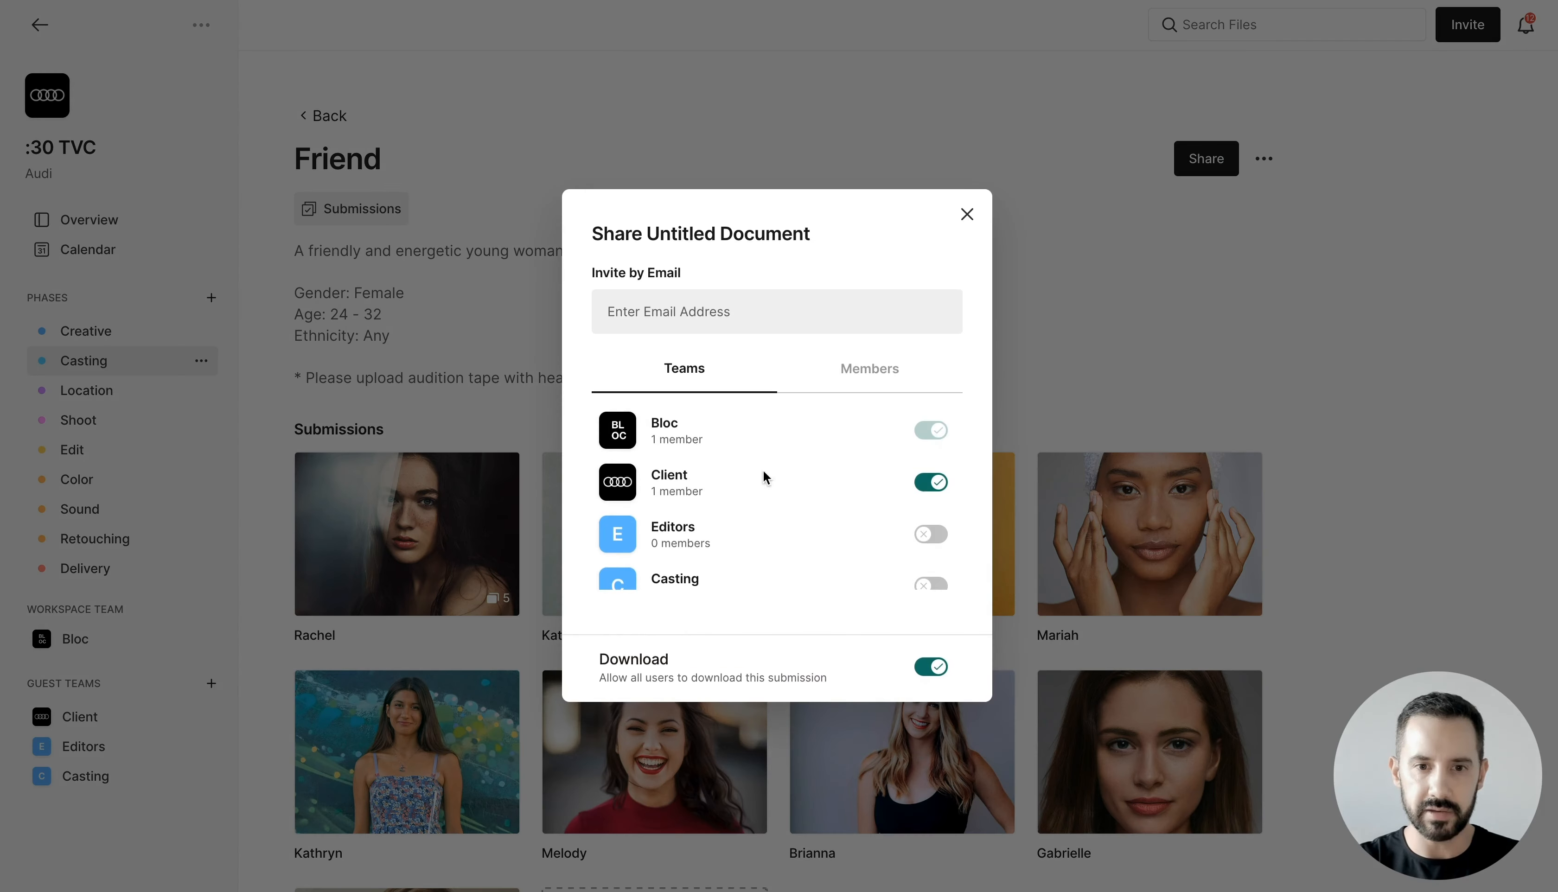
scroll(903, 537, "down", 1)
left_click(931, 560)
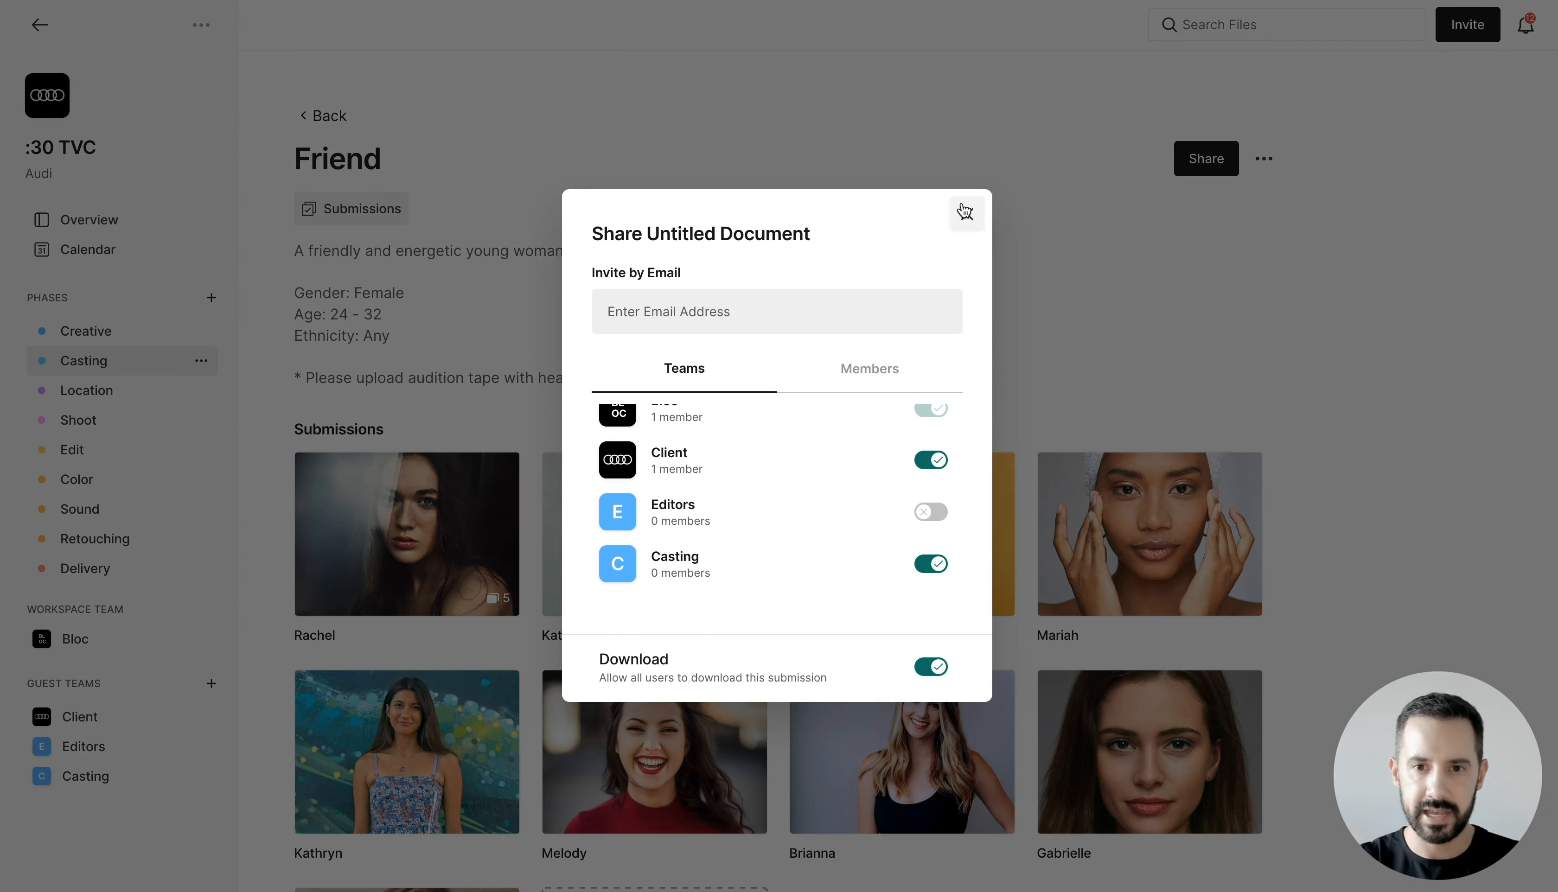
left_click(966, 210)
Step: Open photo 1654422.jpg in the first actor's submission and publish the comment "Love her for this role" to the Bloc team
scroll(765, 229, "down", 3)
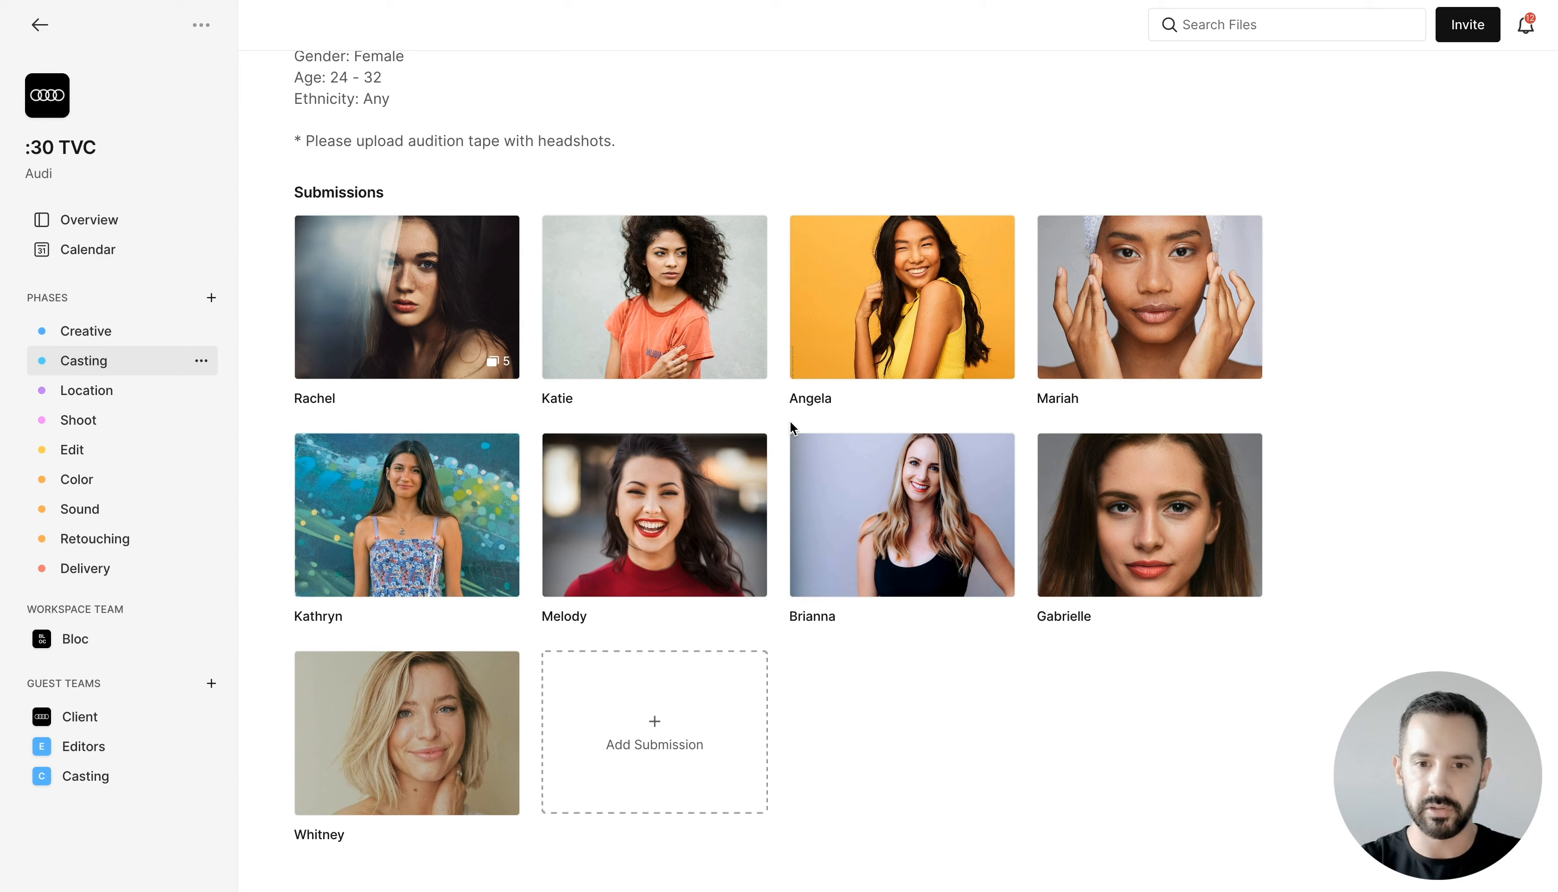
scroll(782, 418, "up", 4)
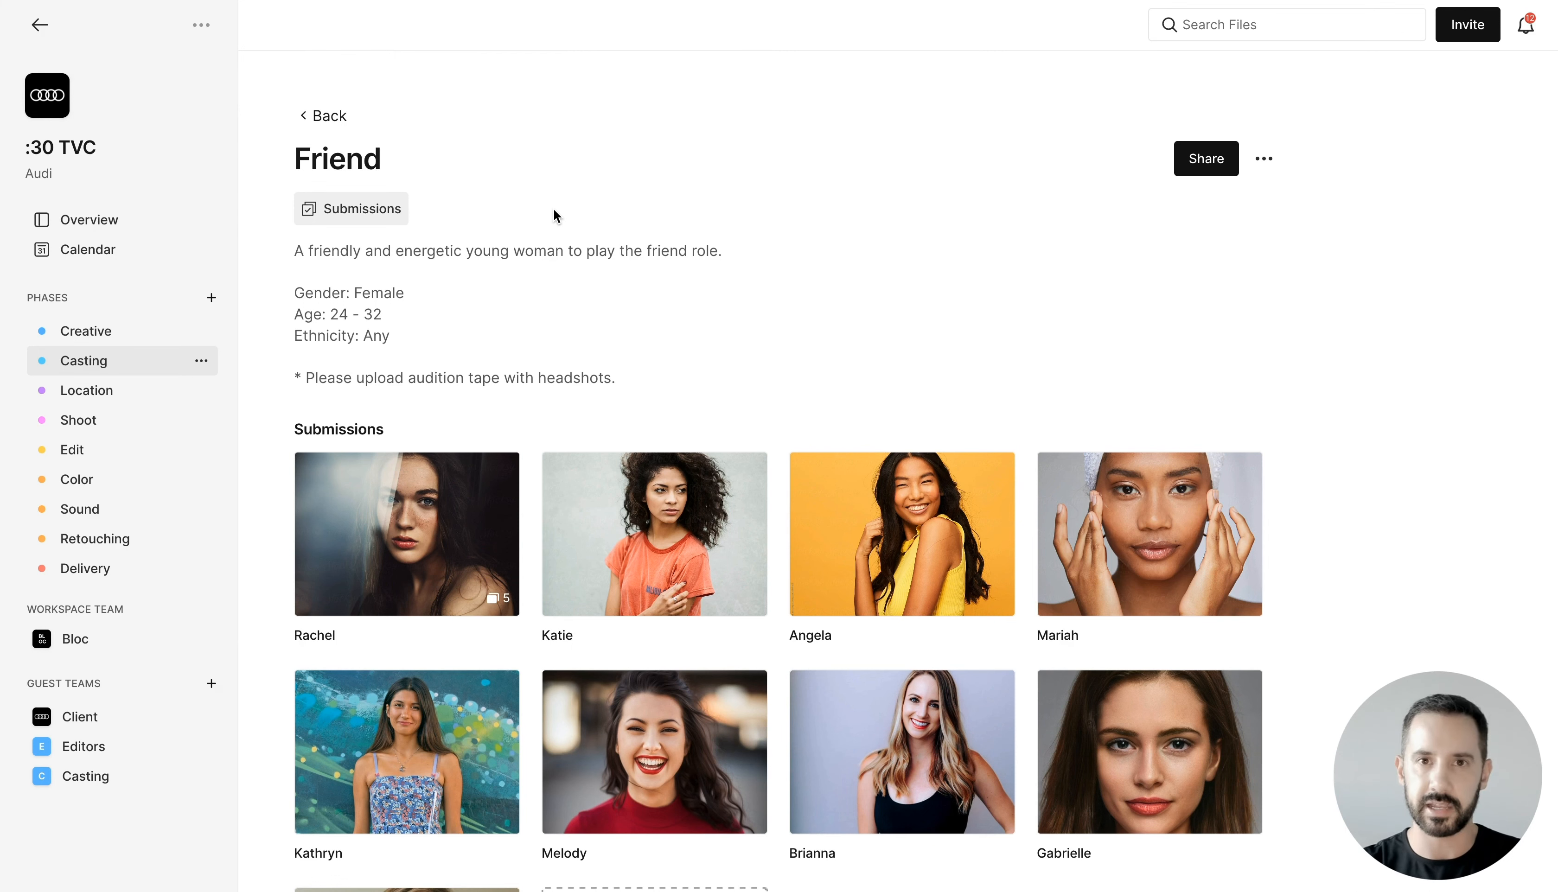
scroll(540, 212, "down", 1)
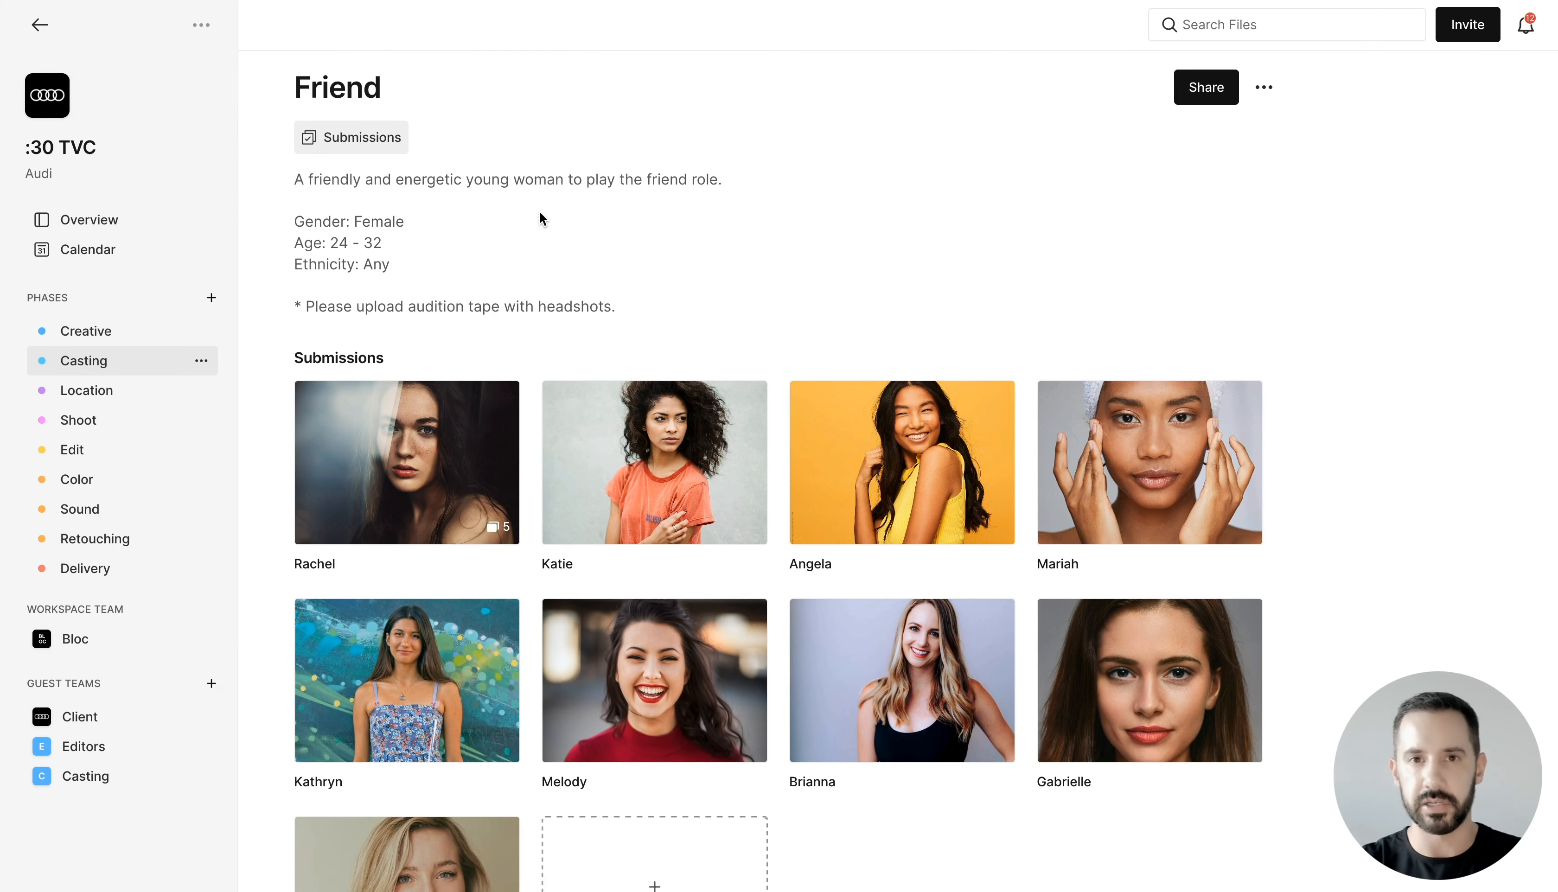
scroll(539, 212, "up", 1)
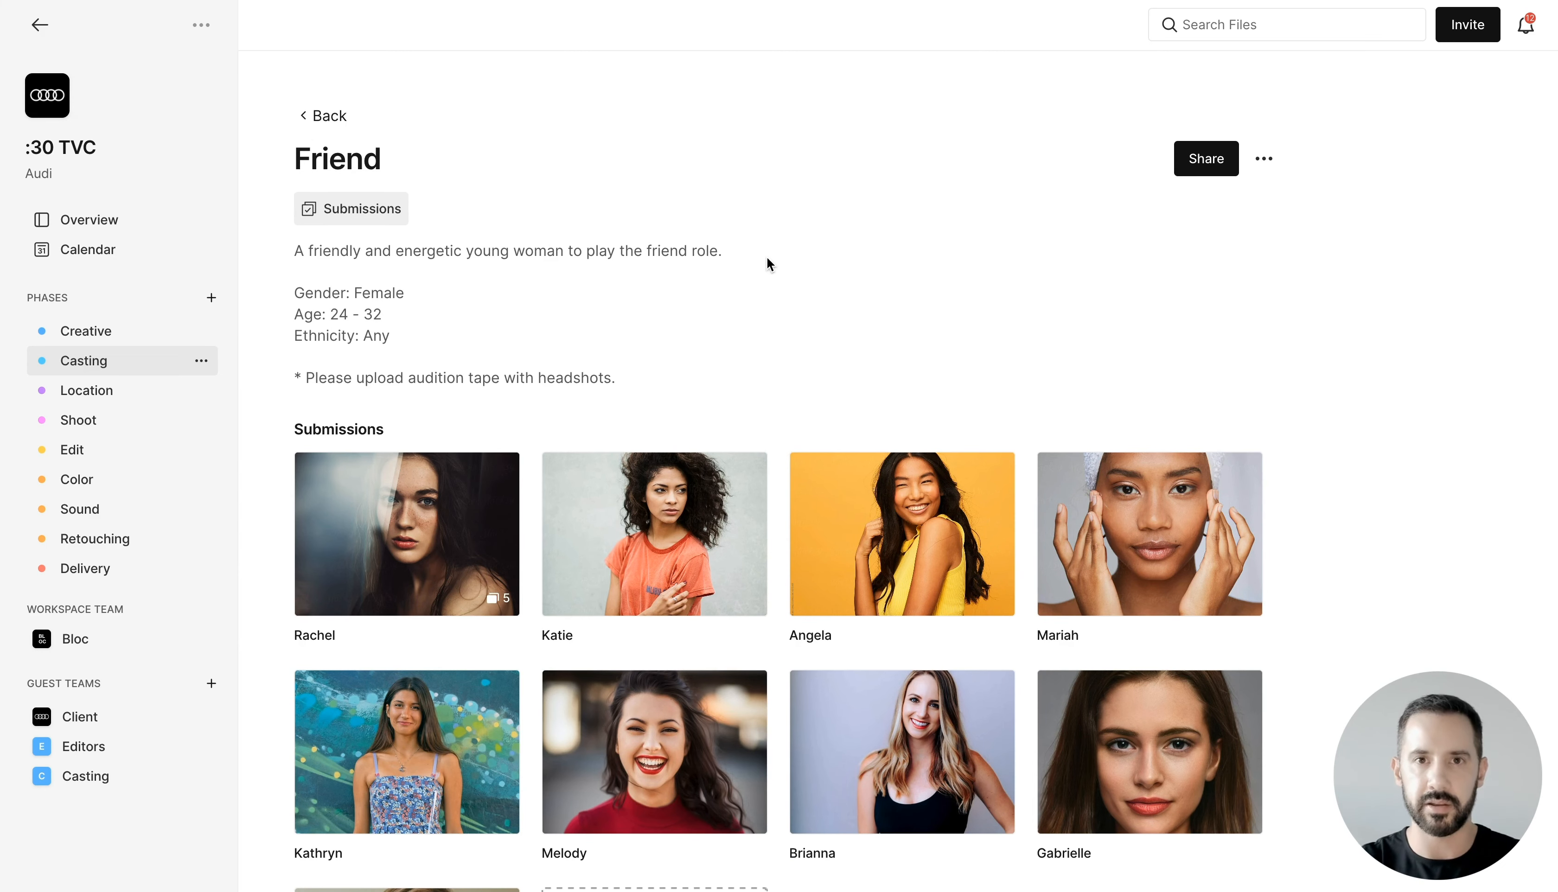
scroll(767, 257, "down", 1)
left_click(406, 437)
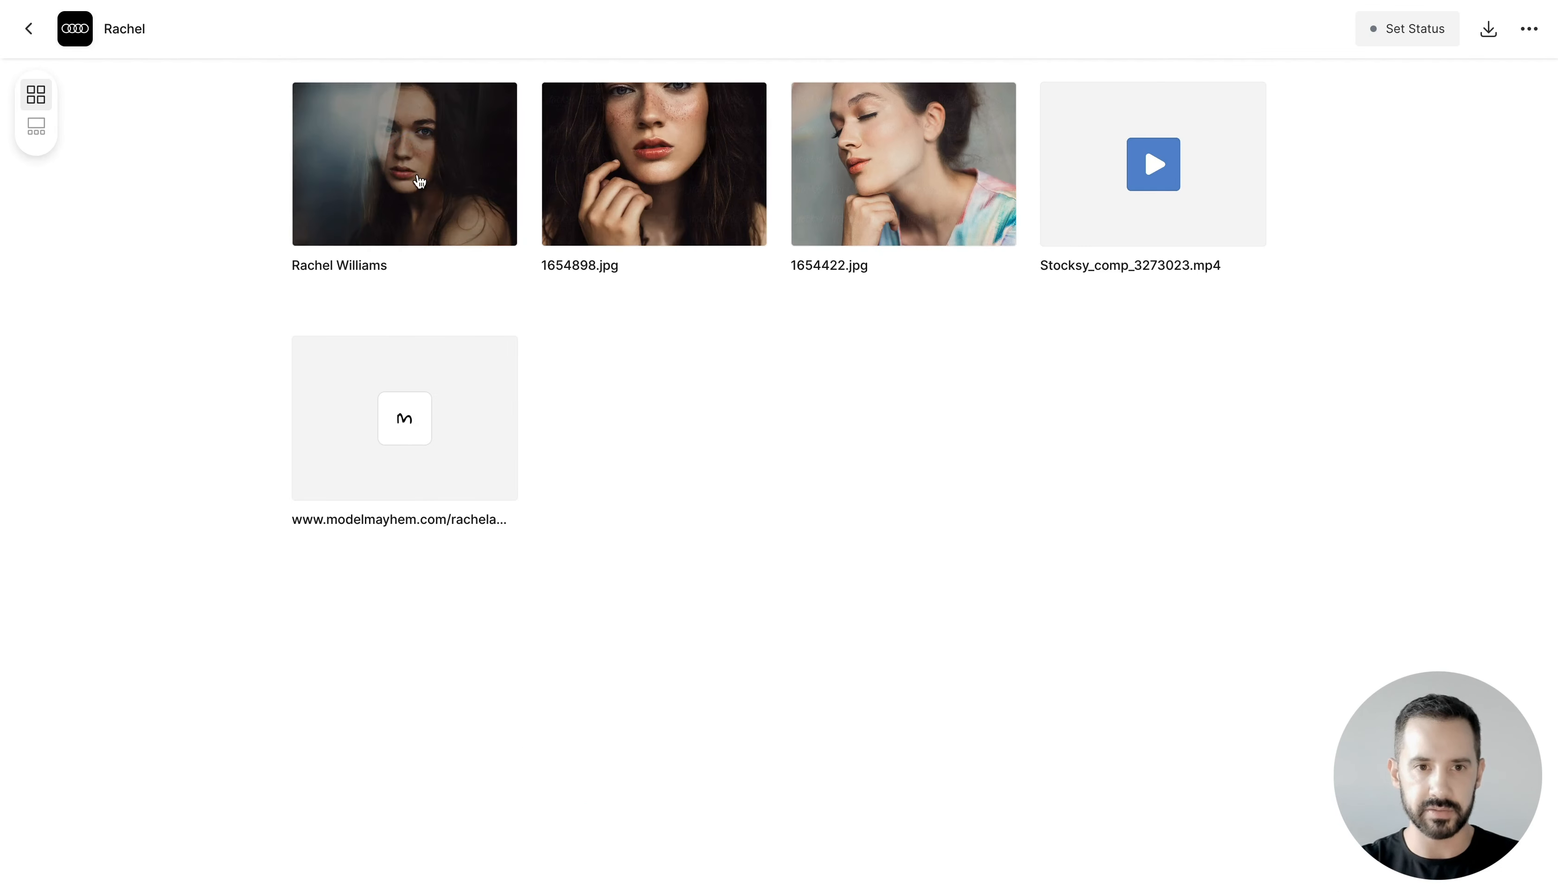
left_click(409, 155)
left_click(1141, 413)
left_click(1139, 414)
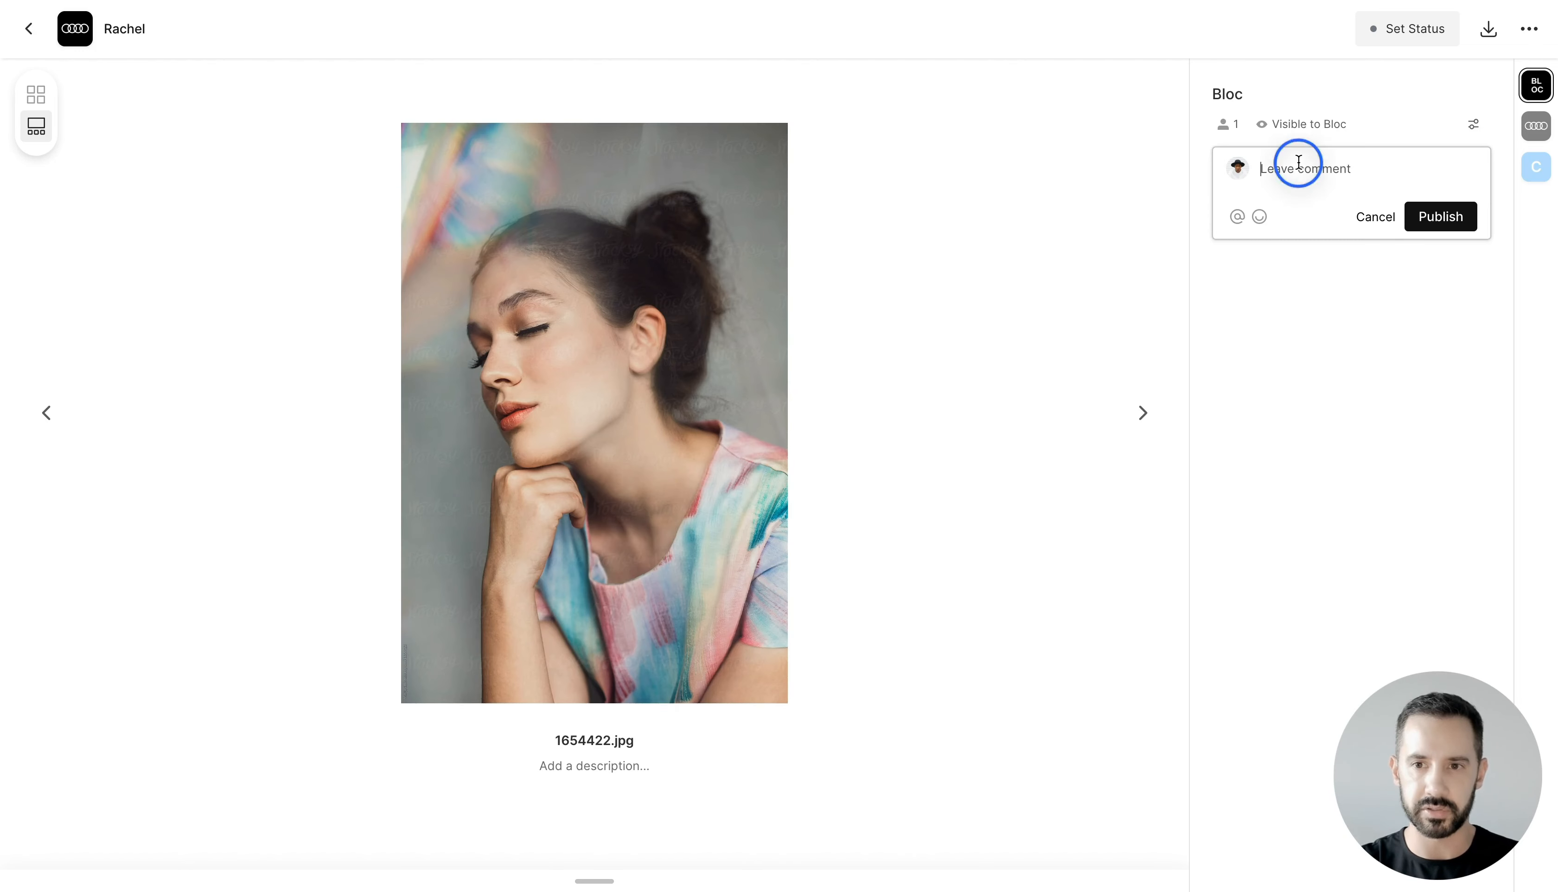
type("Love her for this role")
key("Return")
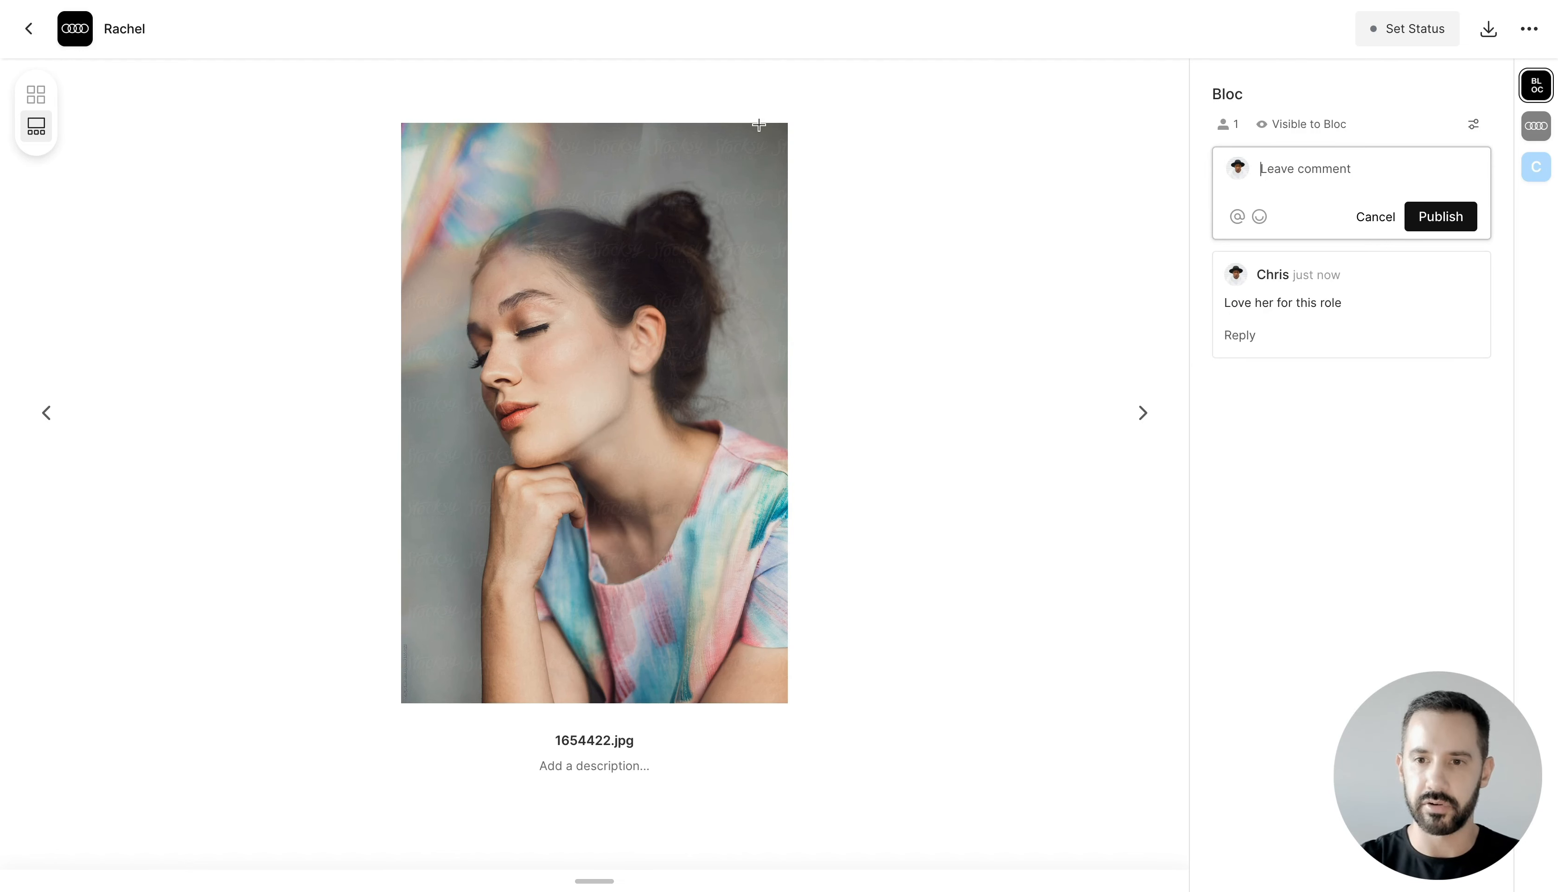
Step: Place a comment marker on the face in Stocksy_comp_3273023.mp4 at 00:00, leave it without text and go back to 1654898.jpg
left_click(1143, 412)
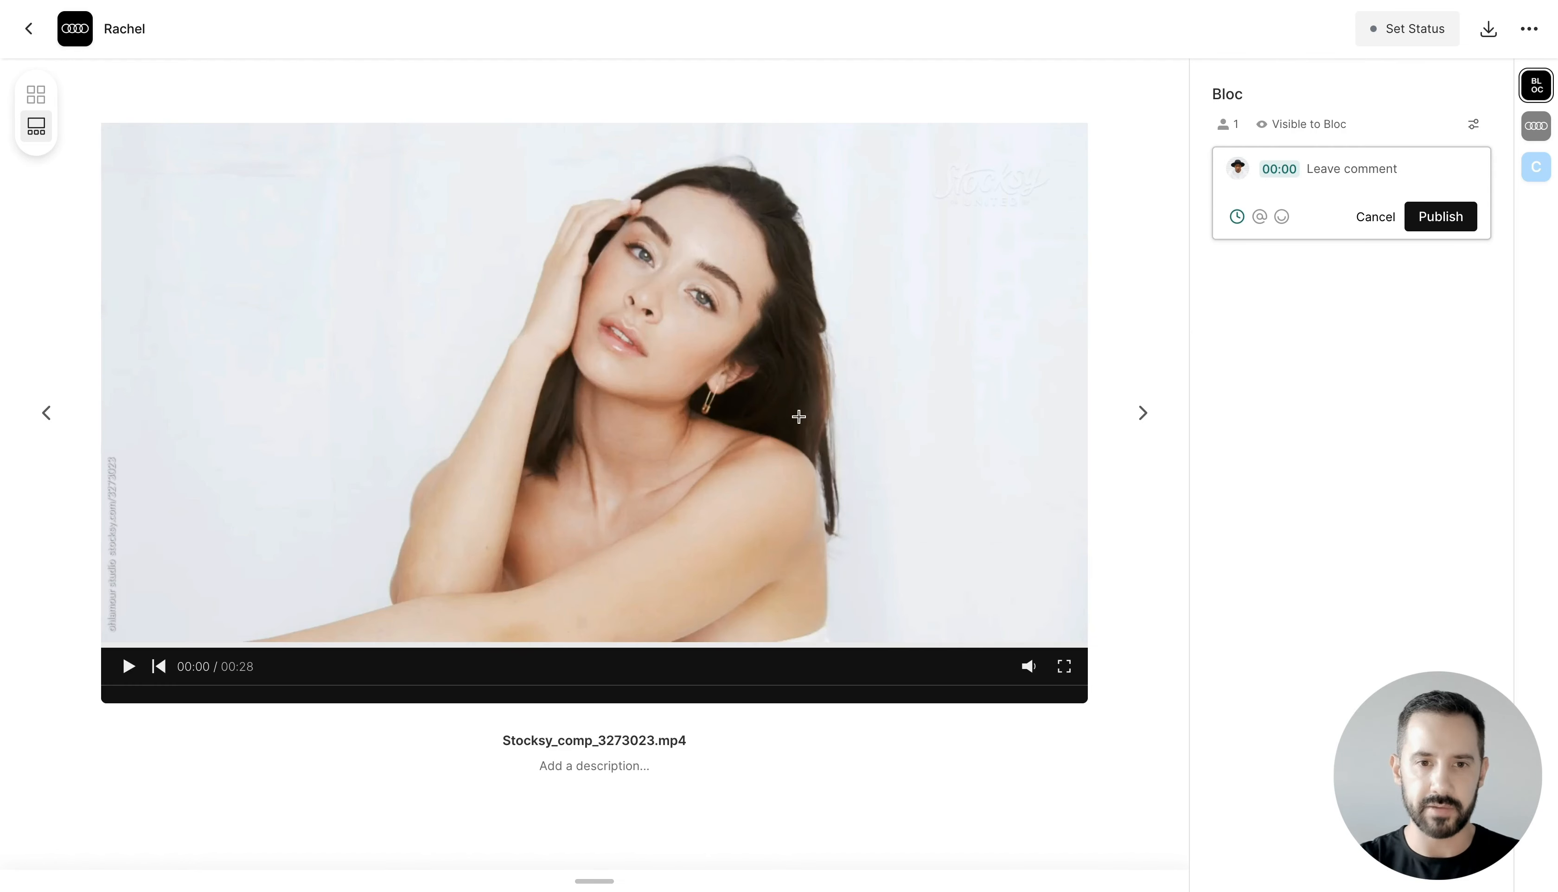
left_click(603, 284)
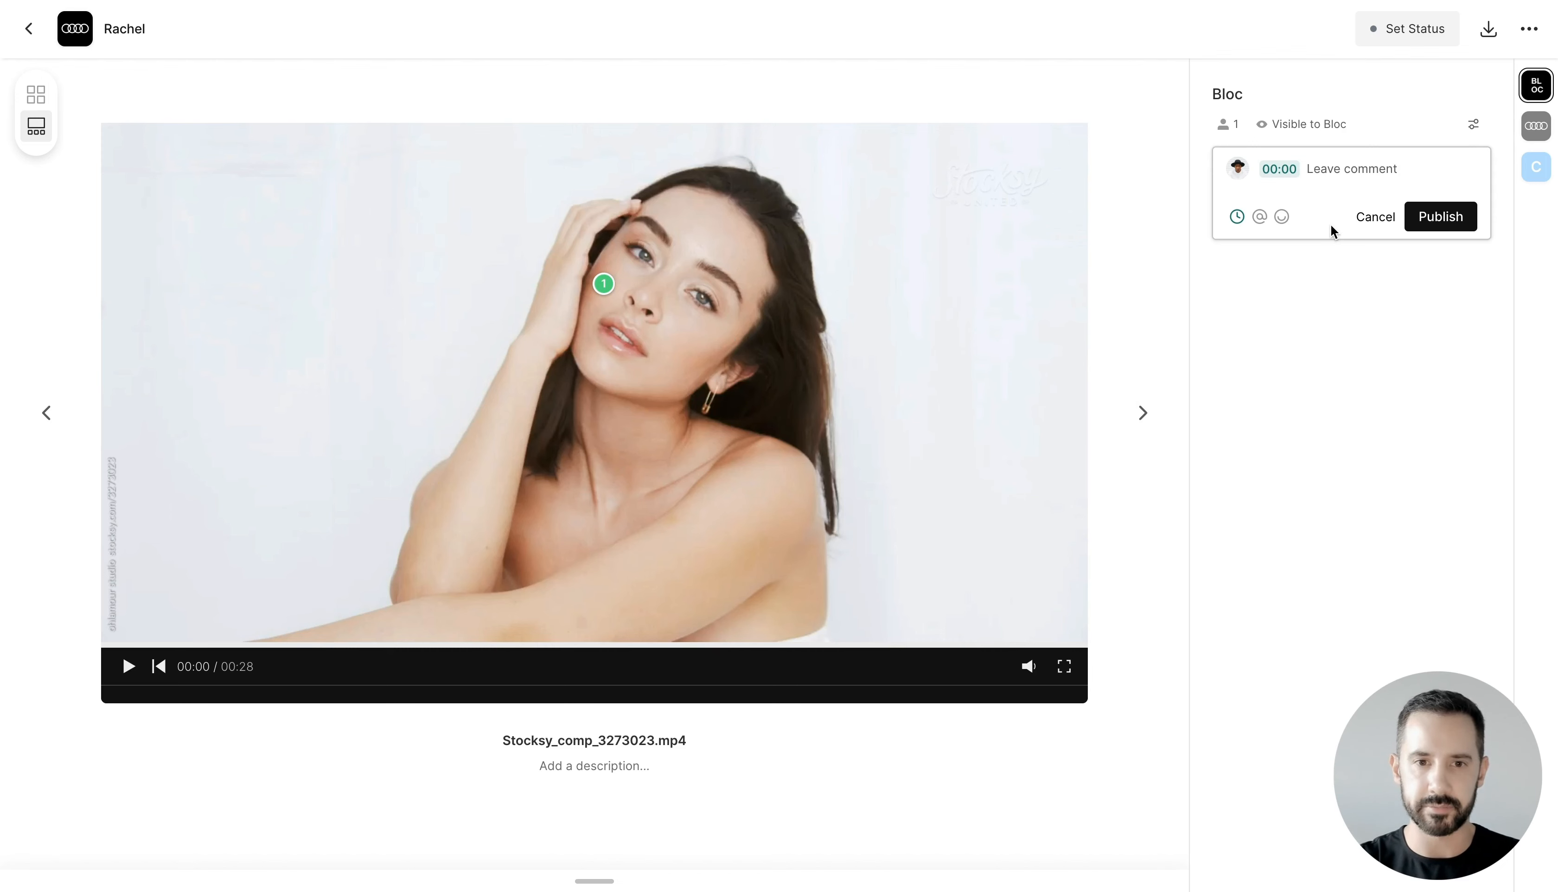
left_click(47, 413)
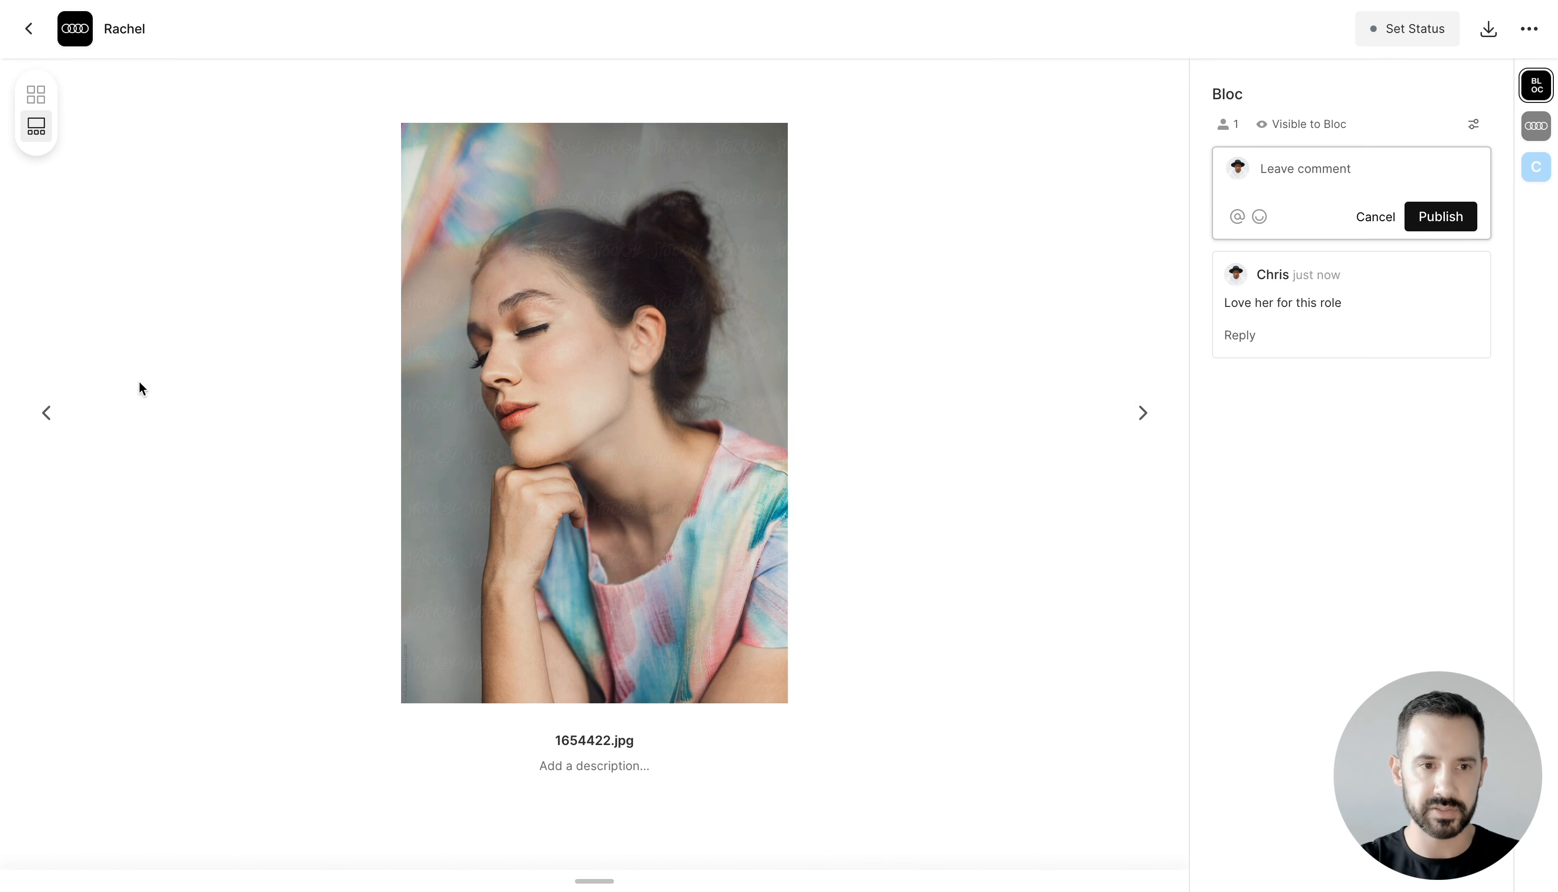
left_click(51, 413)
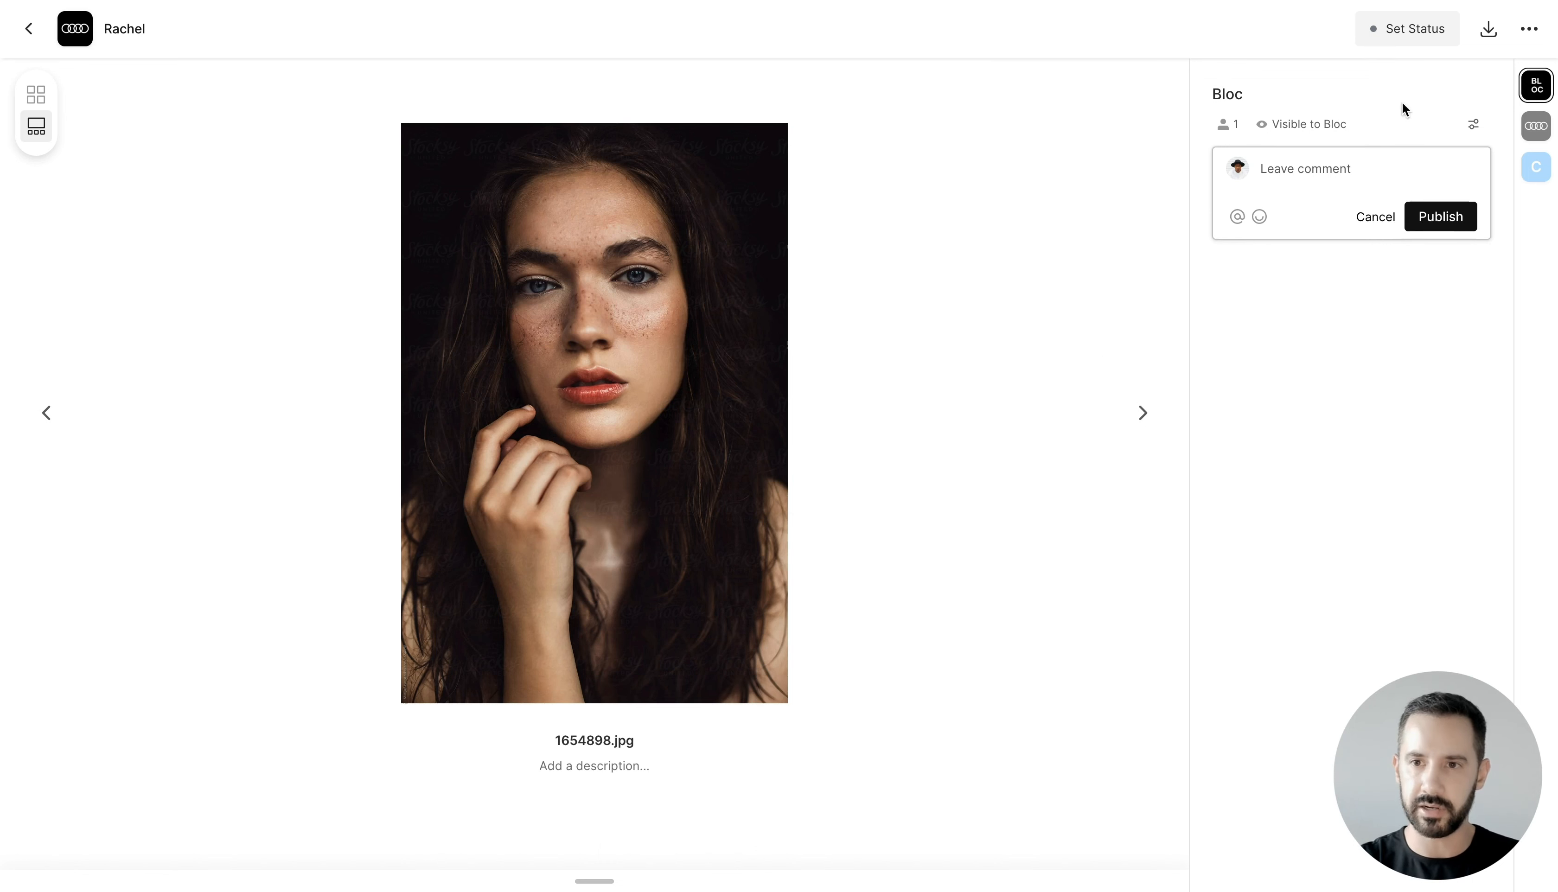
Step: Set the status of the first actor's submission to Shortlist and return to the Friend role
left_click(1404, 39)
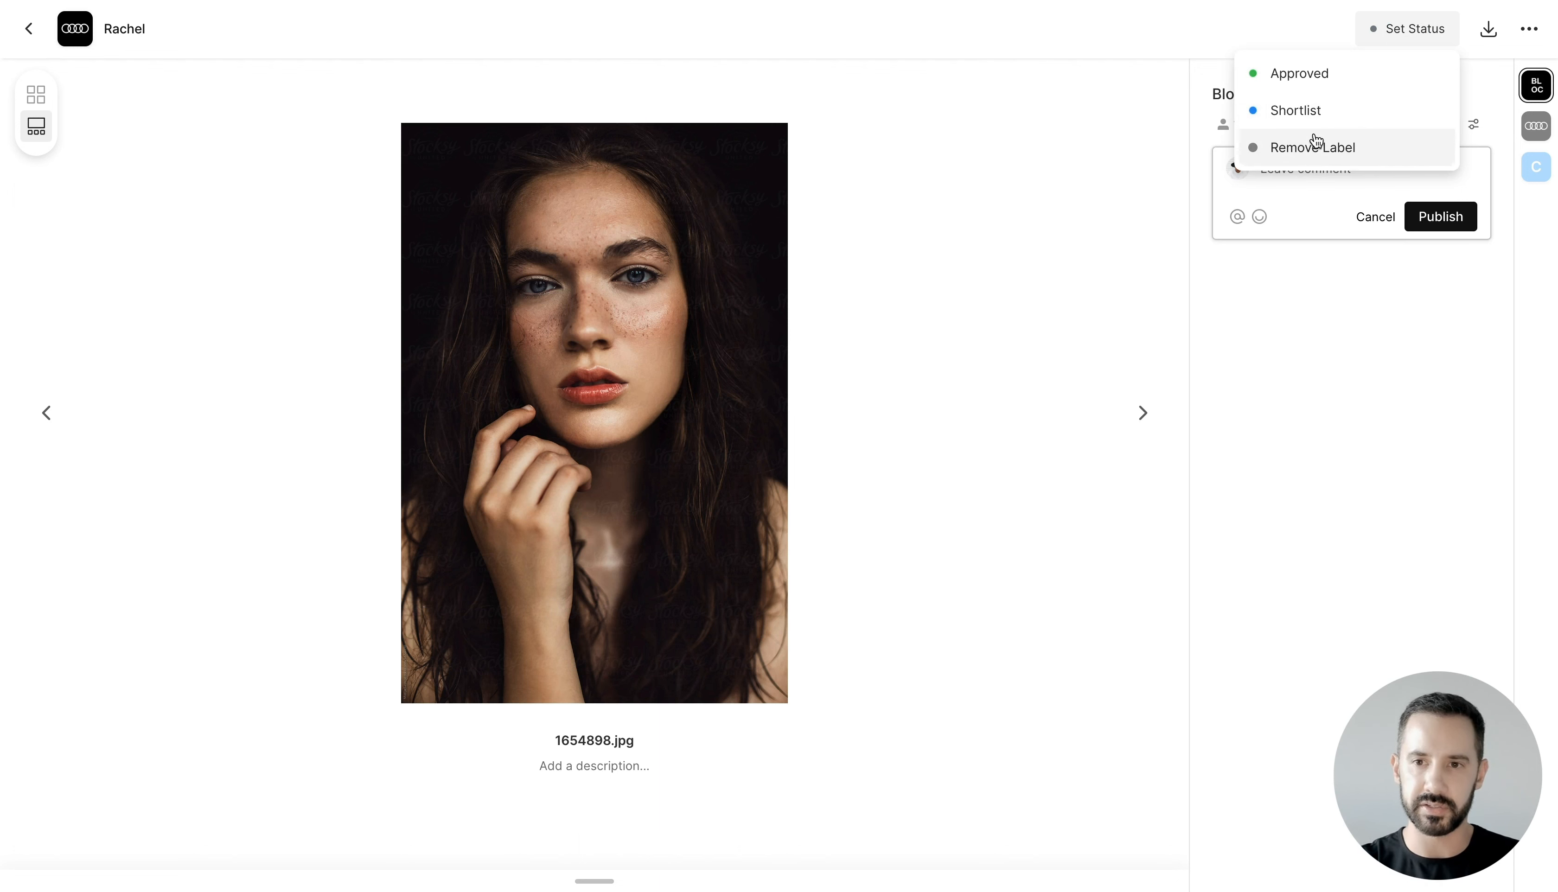
left_click(1315, 117)
left_click(31, 32)
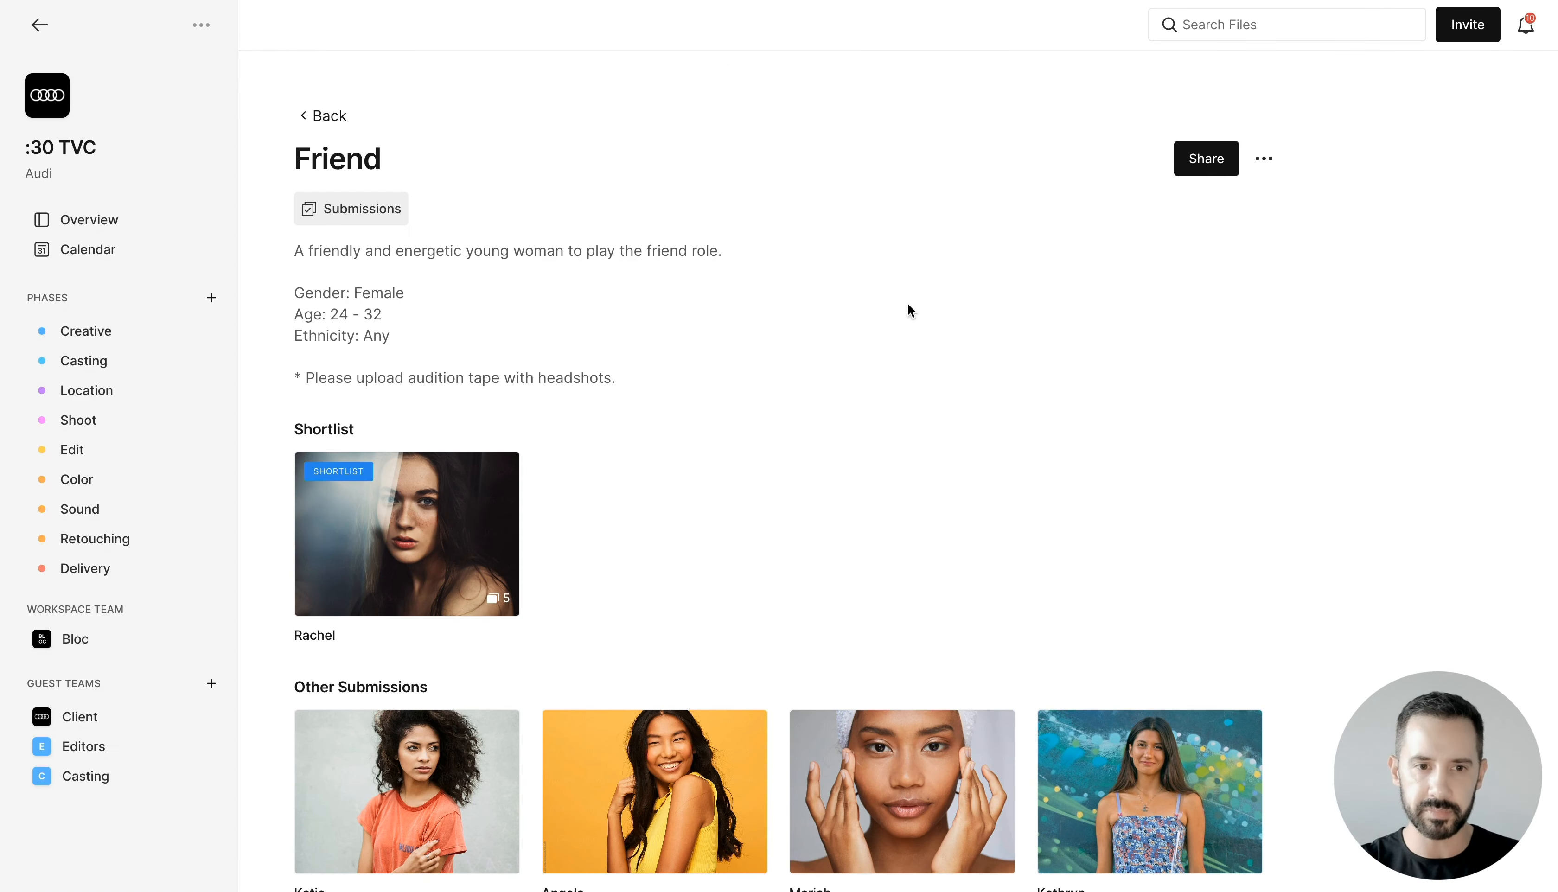
Step: Set the submission of the actor holding her hands to her face to Shortlist and return to the Friend role
scroll(908, 309, "down", 4)
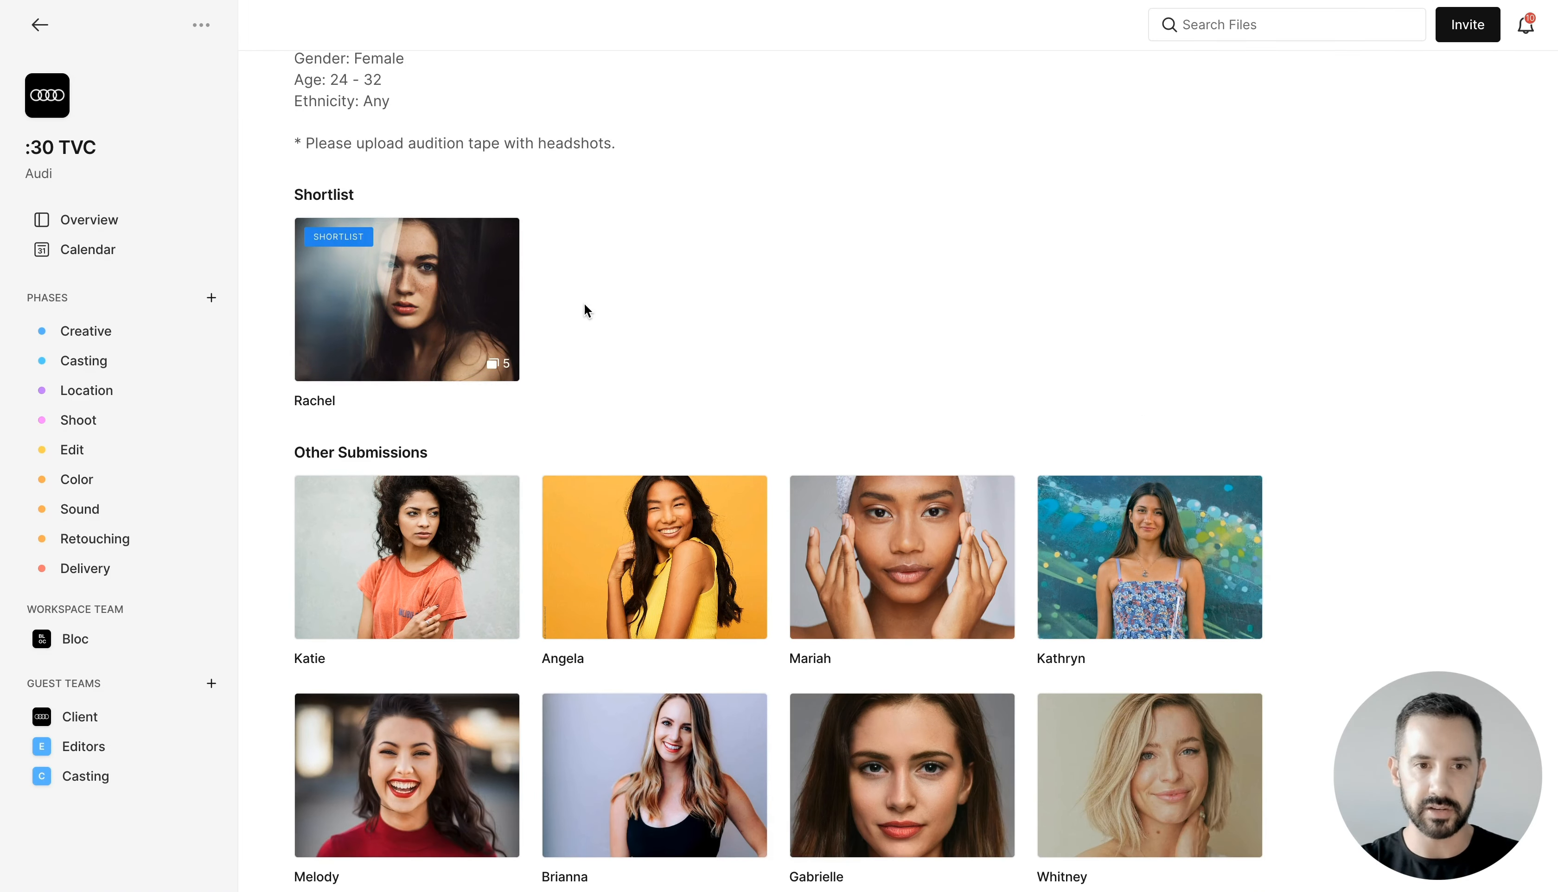
scroll(585, 302, "up", 2)
scroll(407, 360, "down", 4)
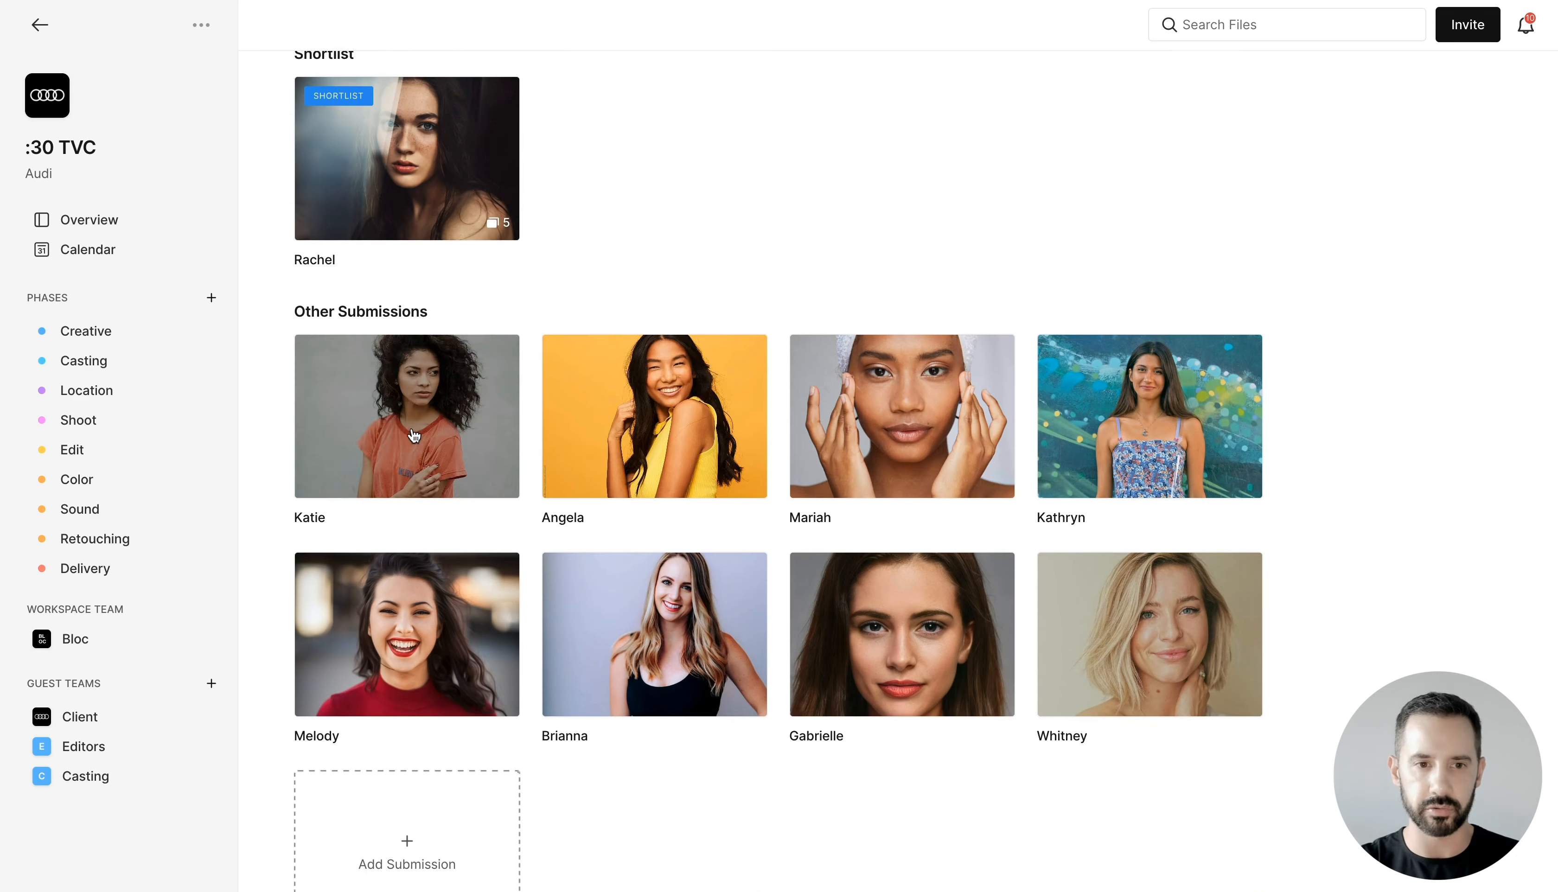
left_click(914, 423)
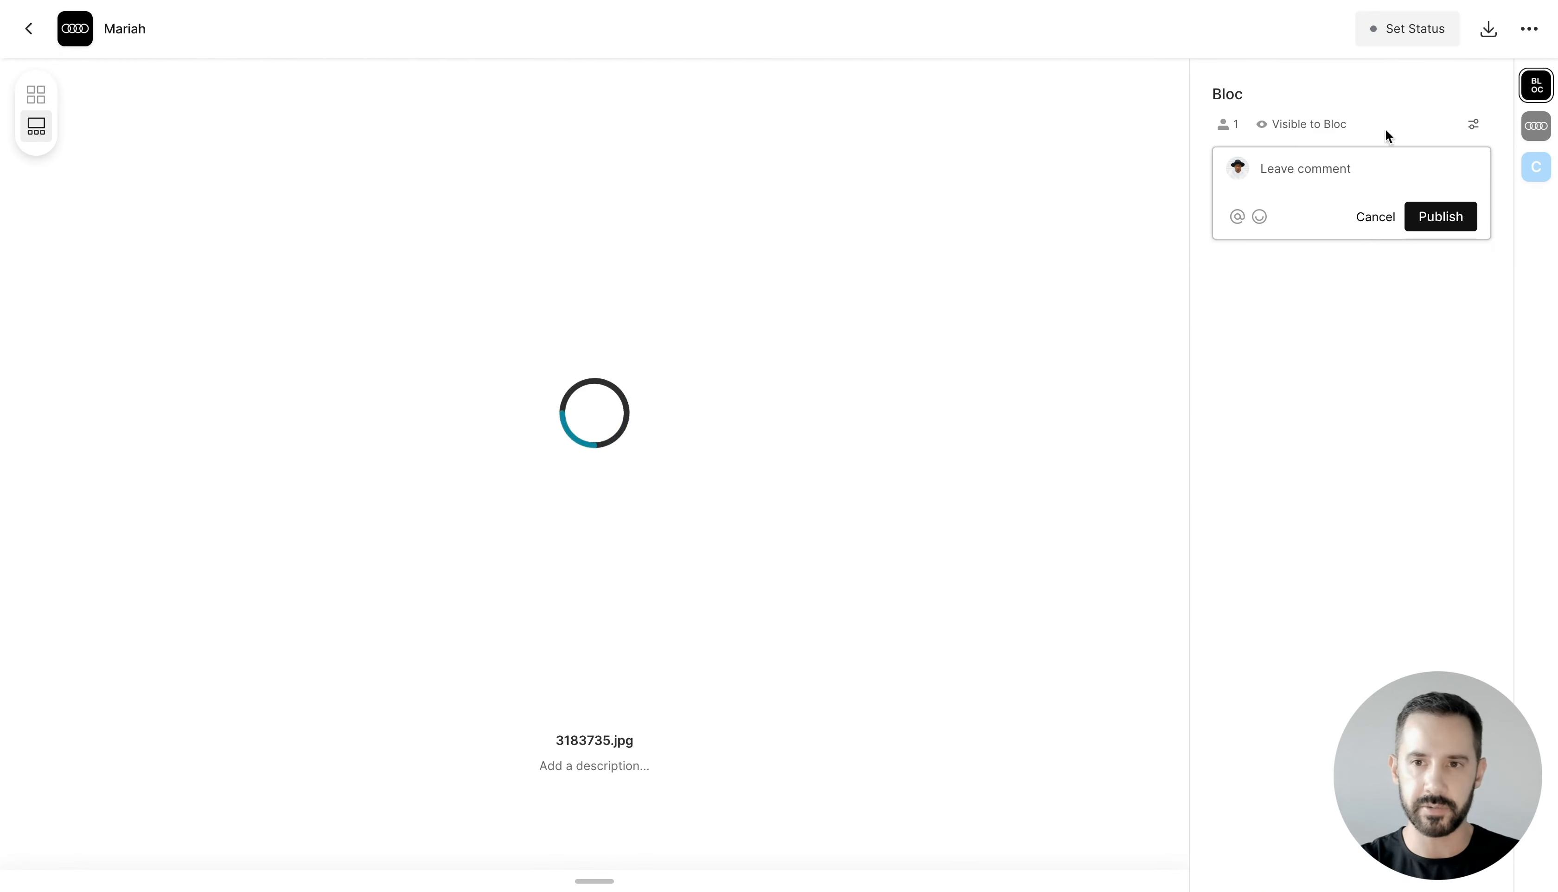
left_click(1415, 31)
left_click(1309, 117)
left_click(28, 29)
Step: Set the submission of the laughing actor in the red turtleneck to Shortlist and return to the Friend role
scroll(1164, 654, "down", 1)
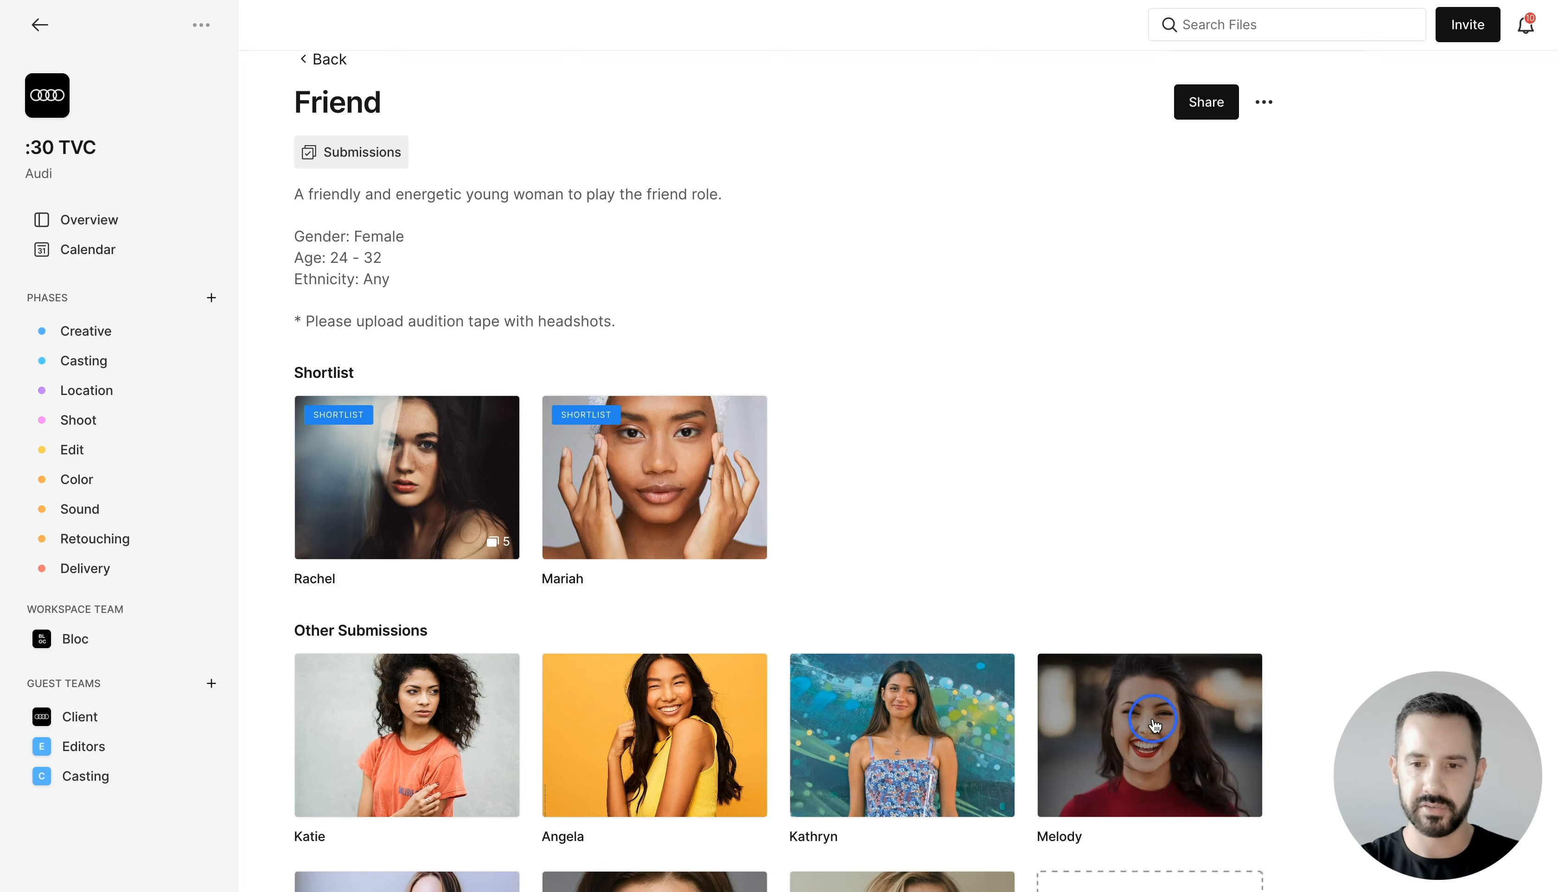
left_click(1150, 717)
left_click(1412, 28)
left_click(1327, 102)
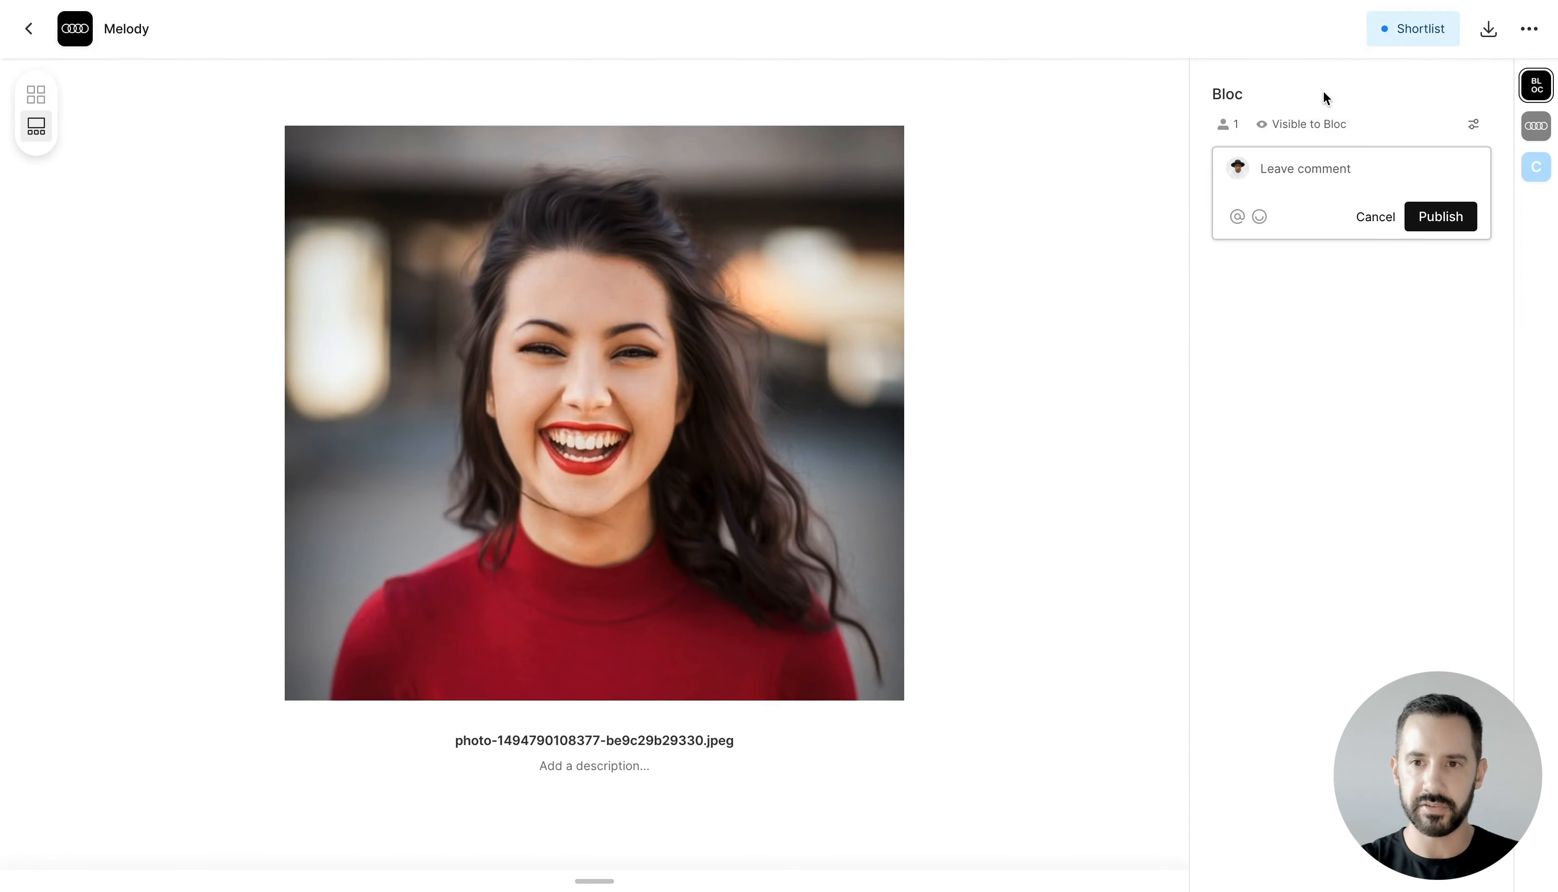
left_click(28, 28)
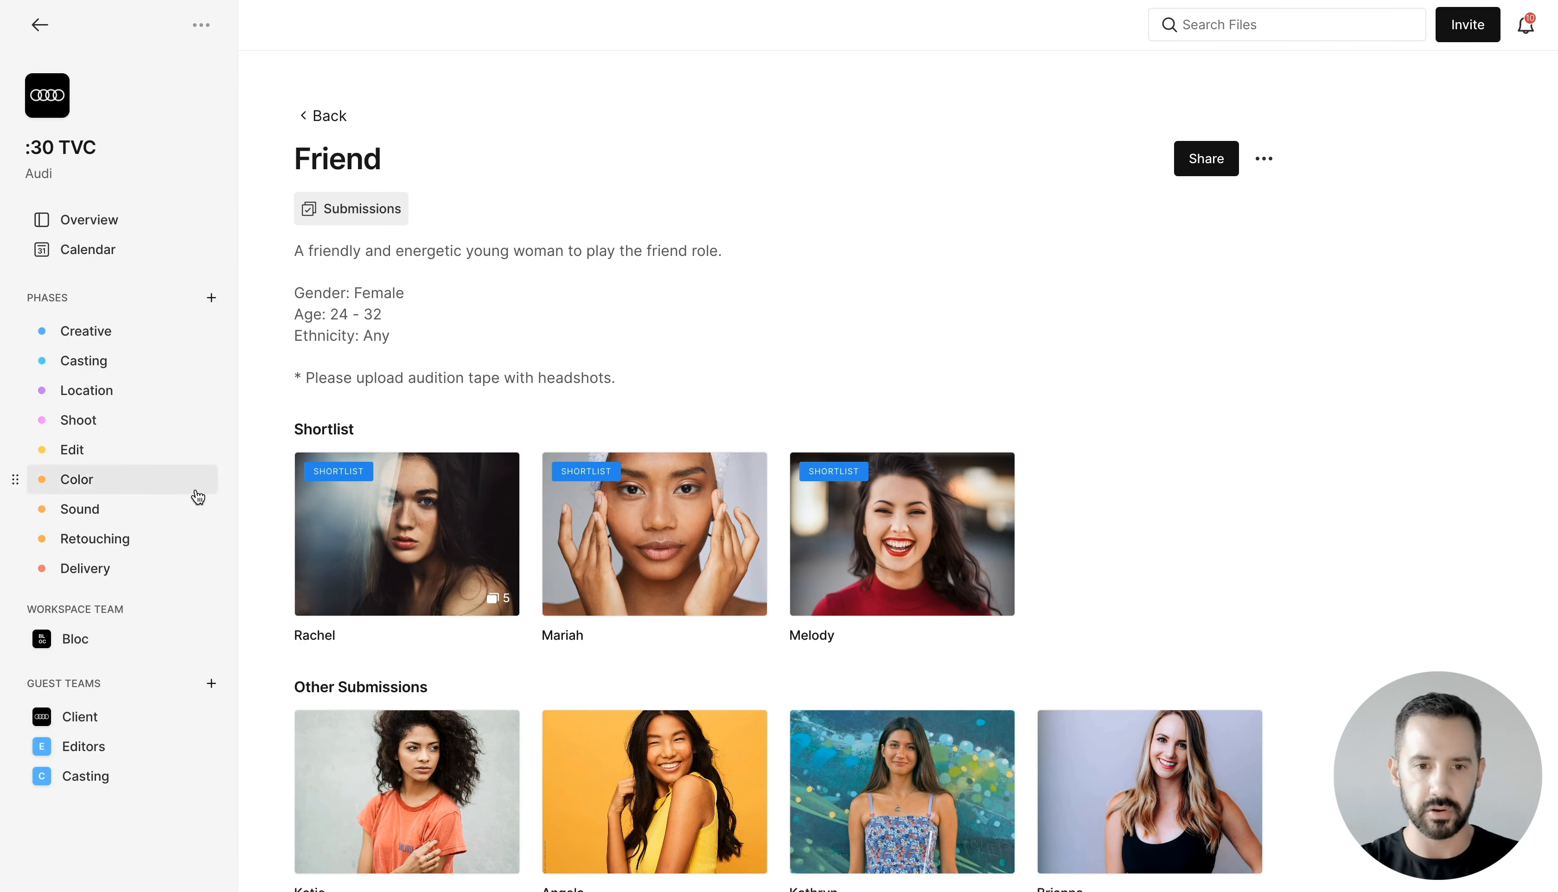
scroll(1100, 533, "down", 1)
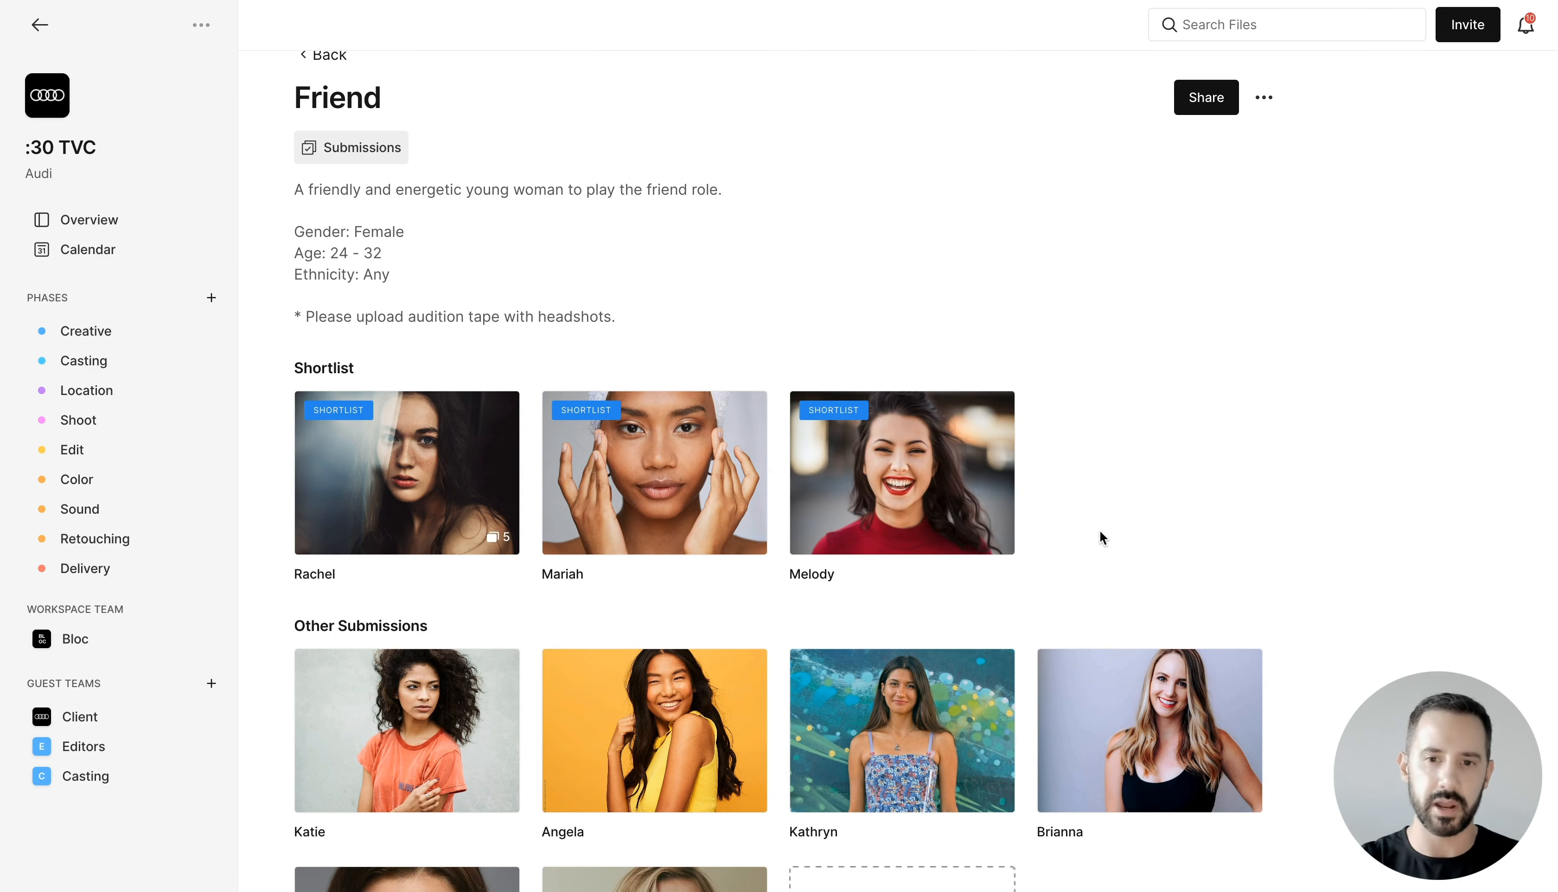
scroll(1099, 529, "down", 3)
scroll(1099, 529, "up", 4)
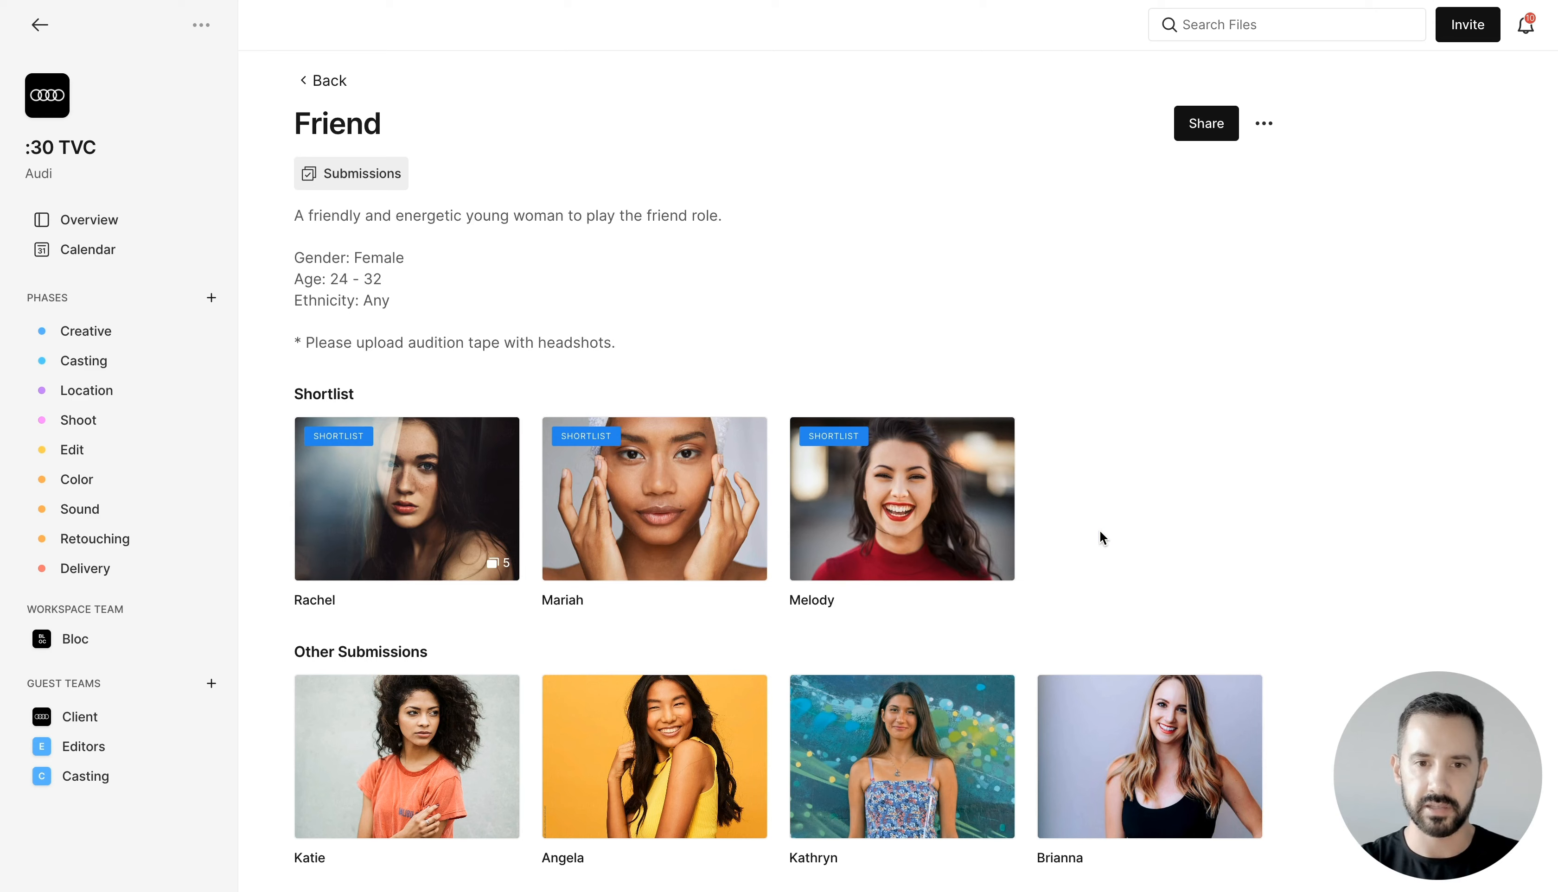
Step: Set the status of the first shortlisted actor's submission to Approved and return to the Friend role
scroll(1101, 536, "up", 1)
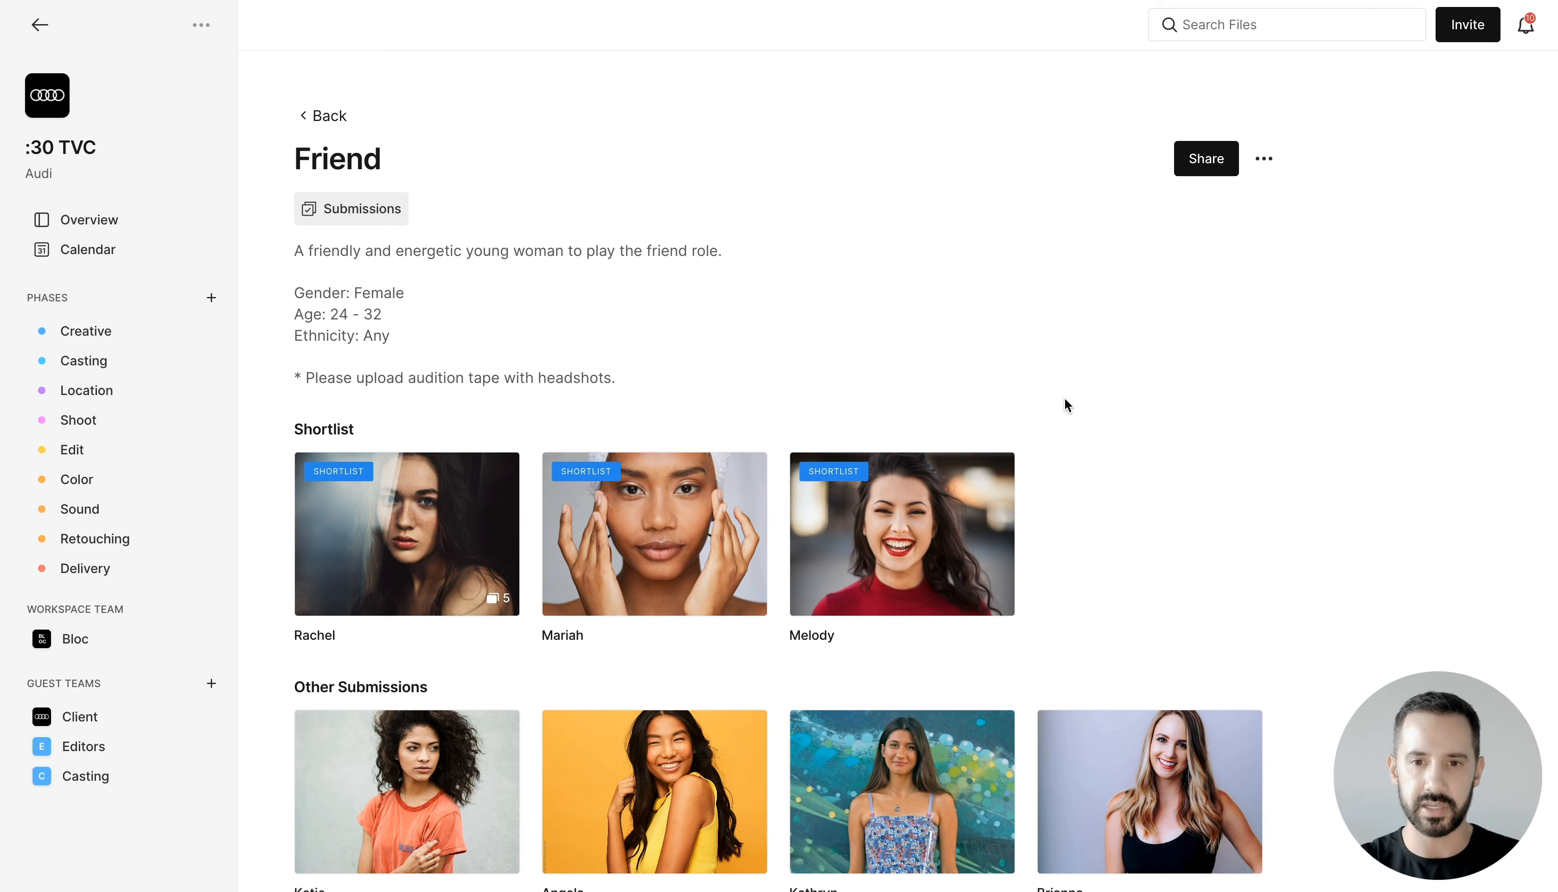
left_click(437, 522)
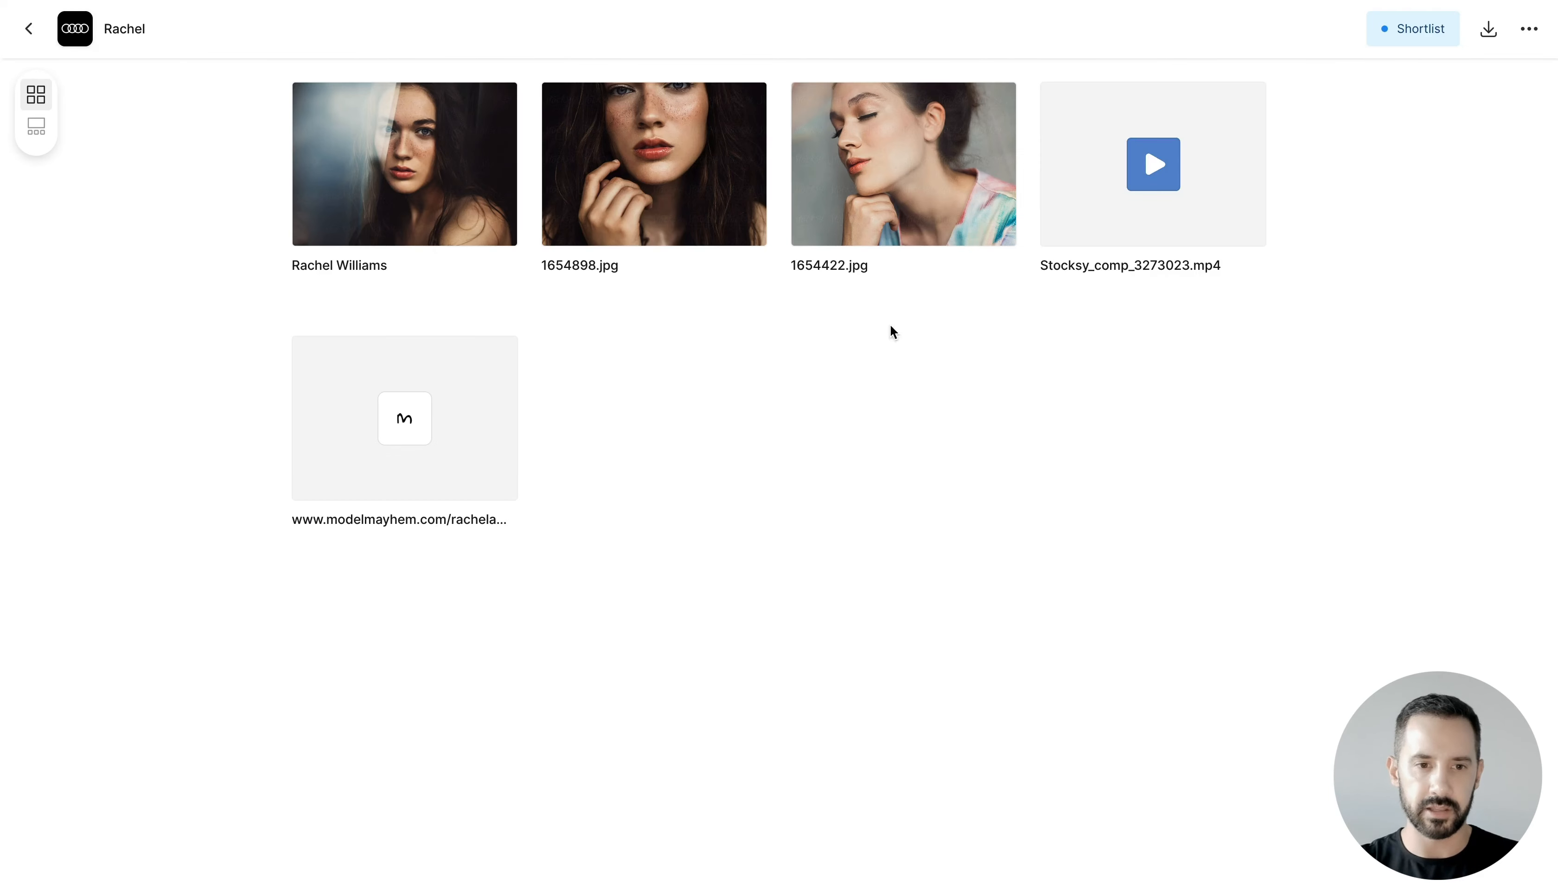
left_click(1441, 43)
left_click(1301, 82)
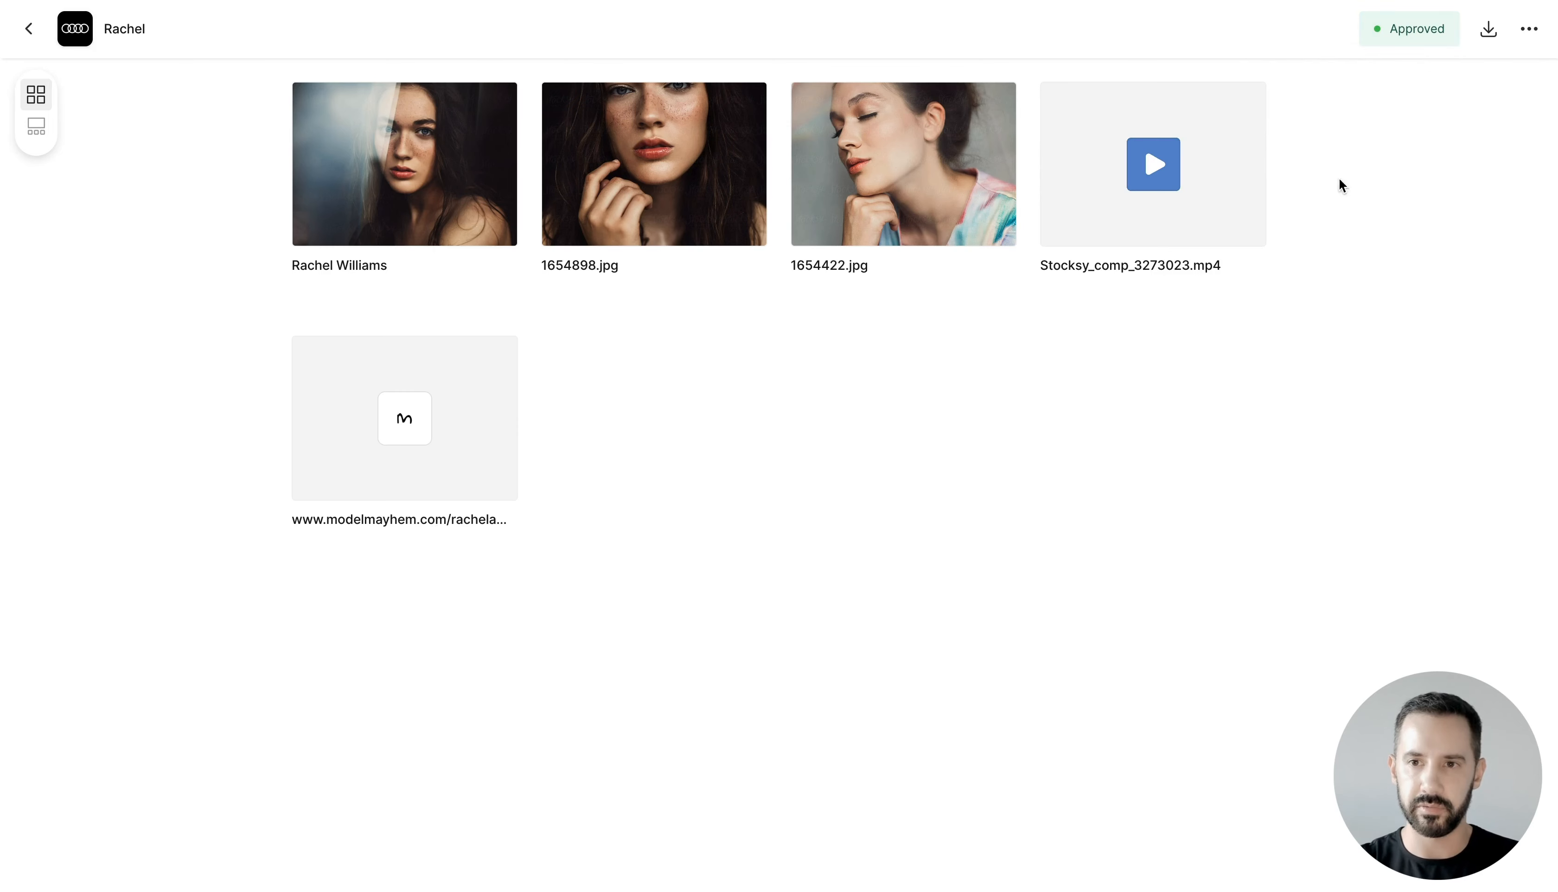
left_click(28, 36)
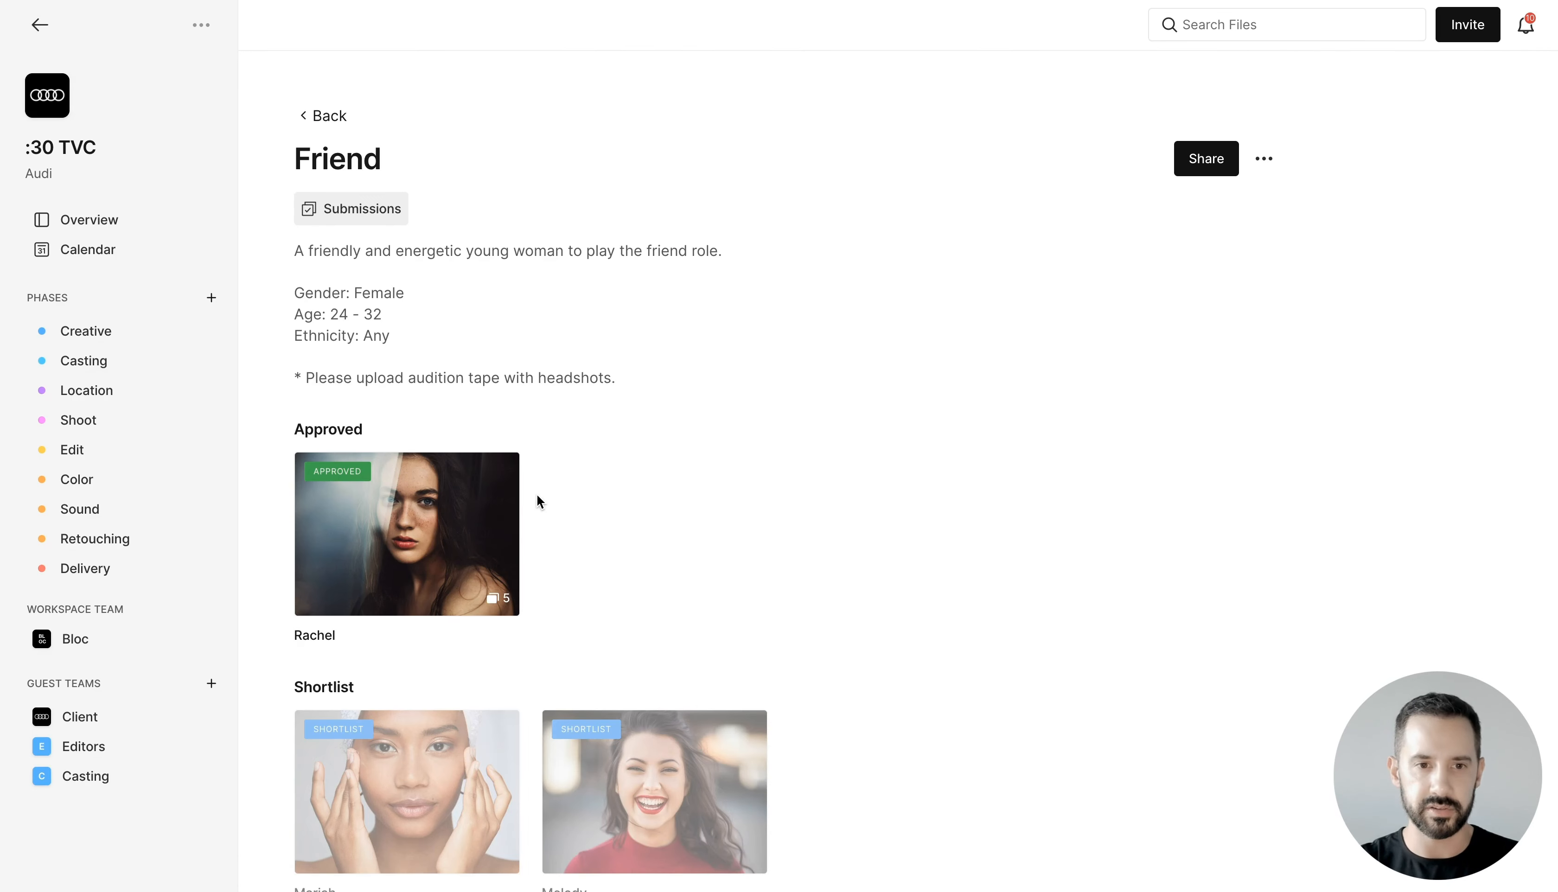
Step: Review the Friend role's submissions grouped by status, check the role's card in the Casting phase and reopen the role
scroll(538, 502, "down", 9)
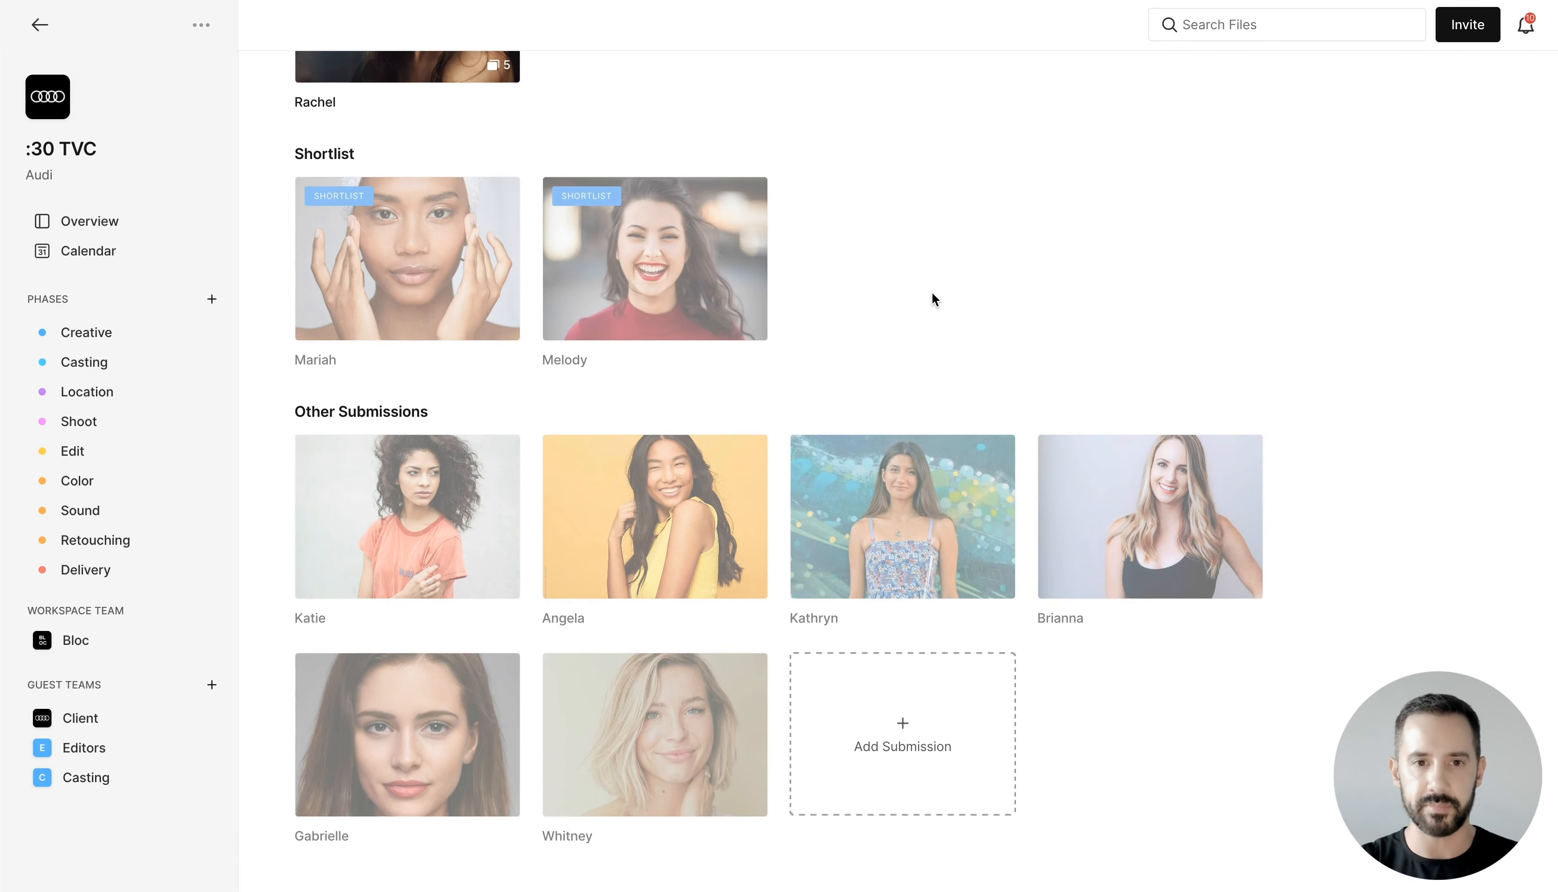
scroll(931, 299, "up", 5)
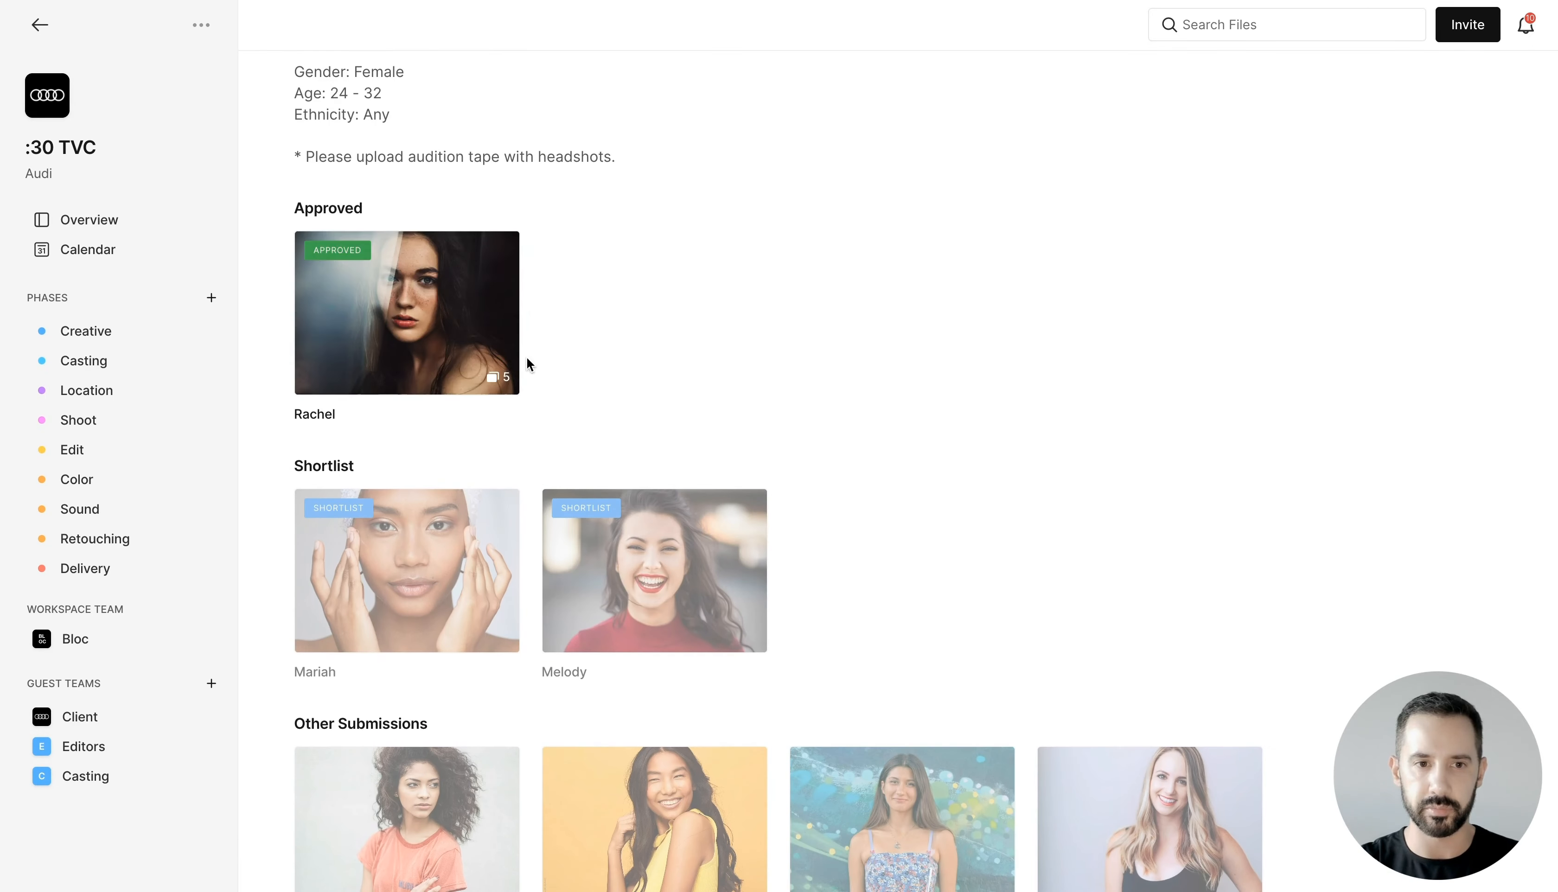
scroll(876, 445, "down", 5)
scroll(968, 382, "up", 7)
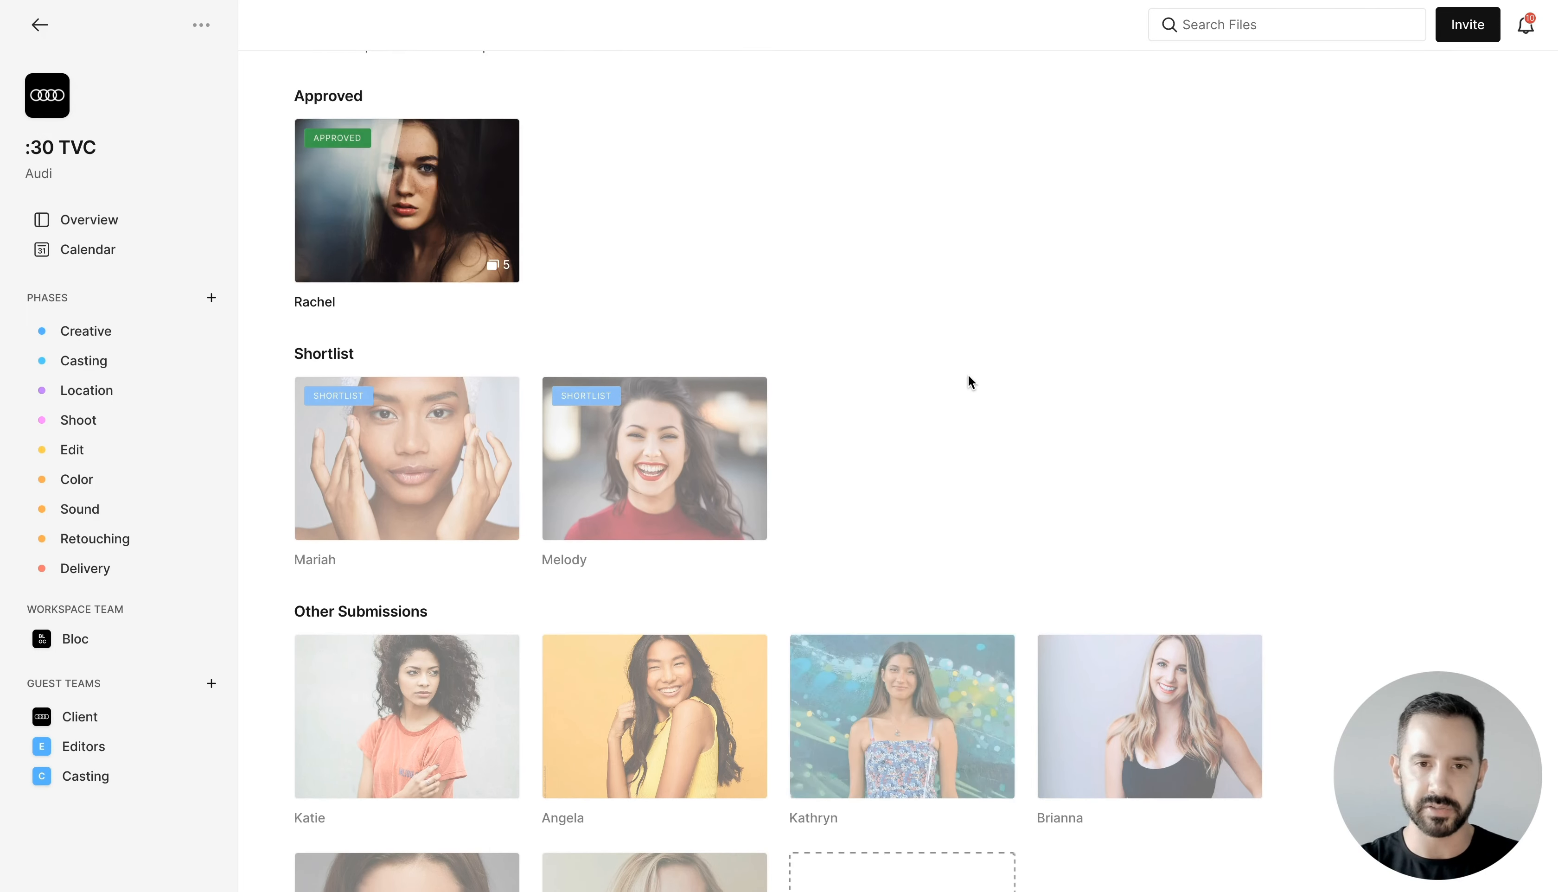
scroll(572, 283, "up", 1)
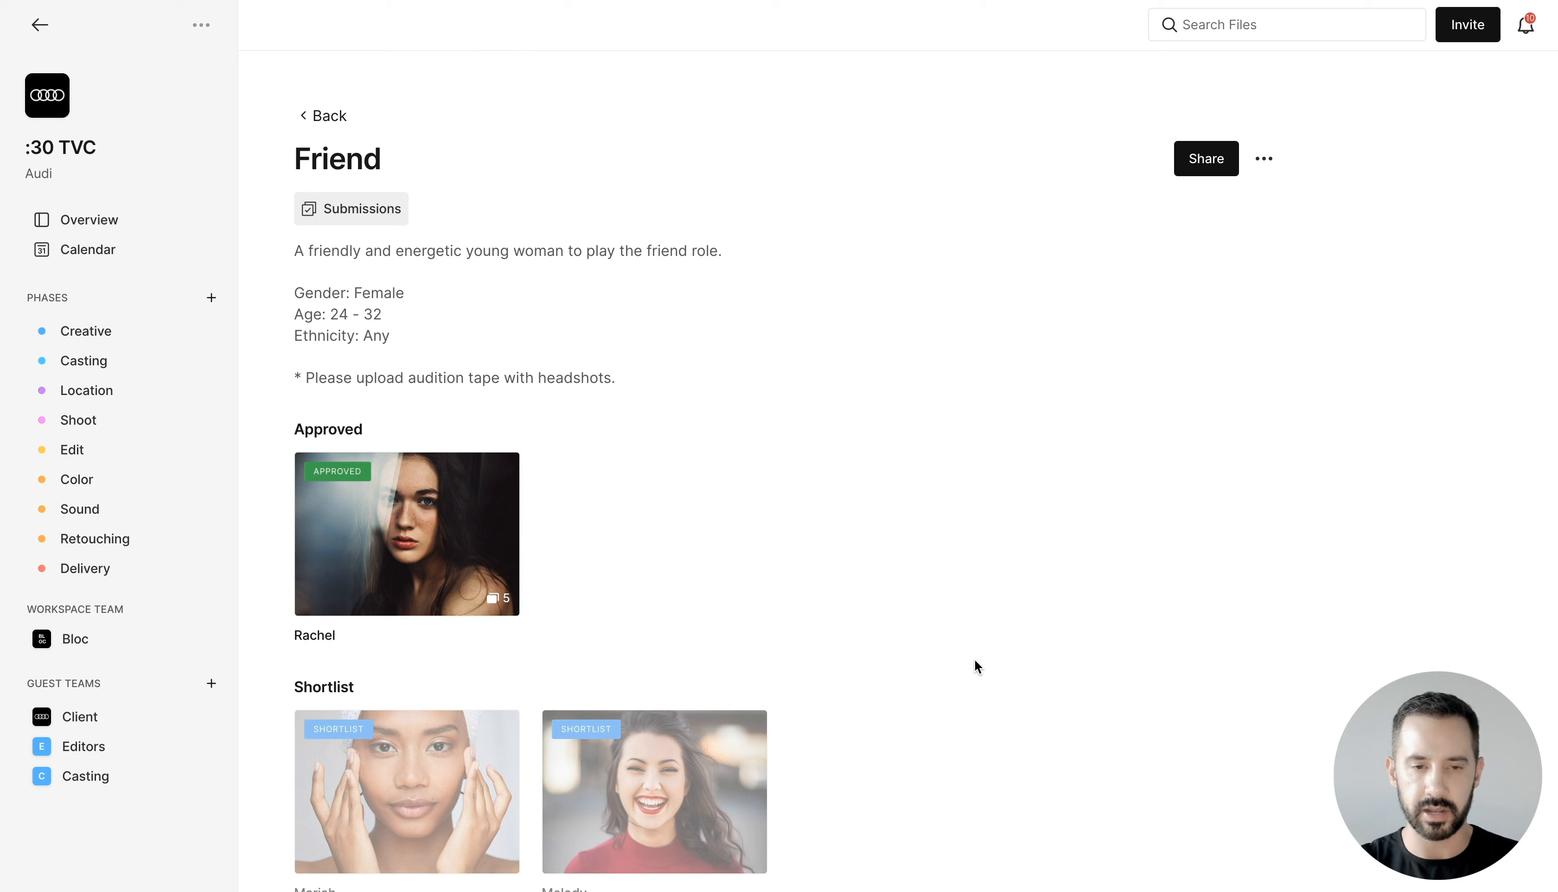
left_click(330, 123)
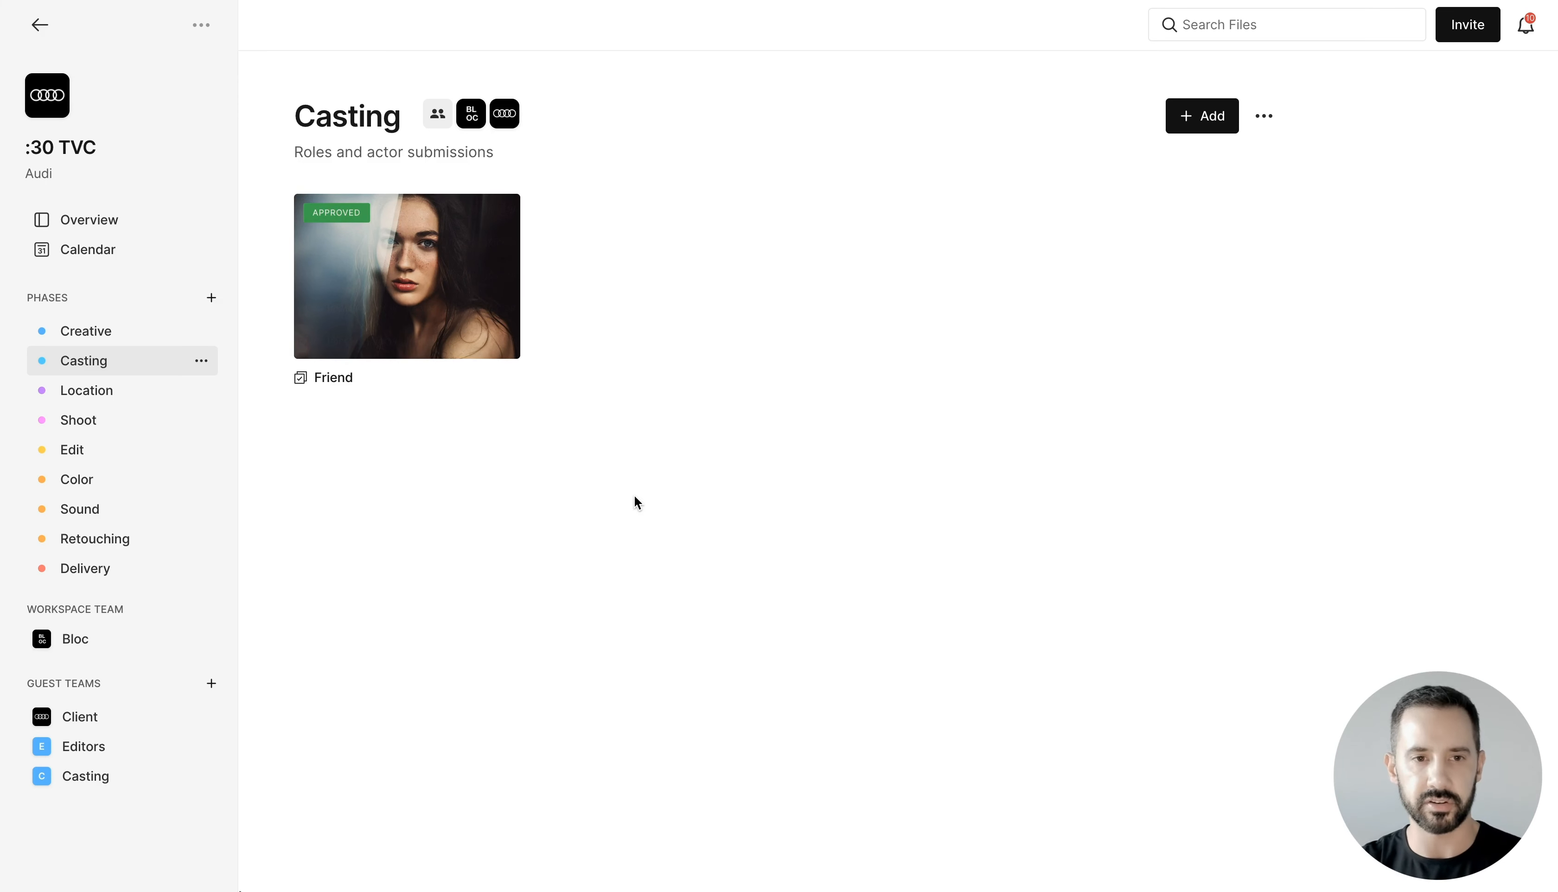
left_click(460, 308)
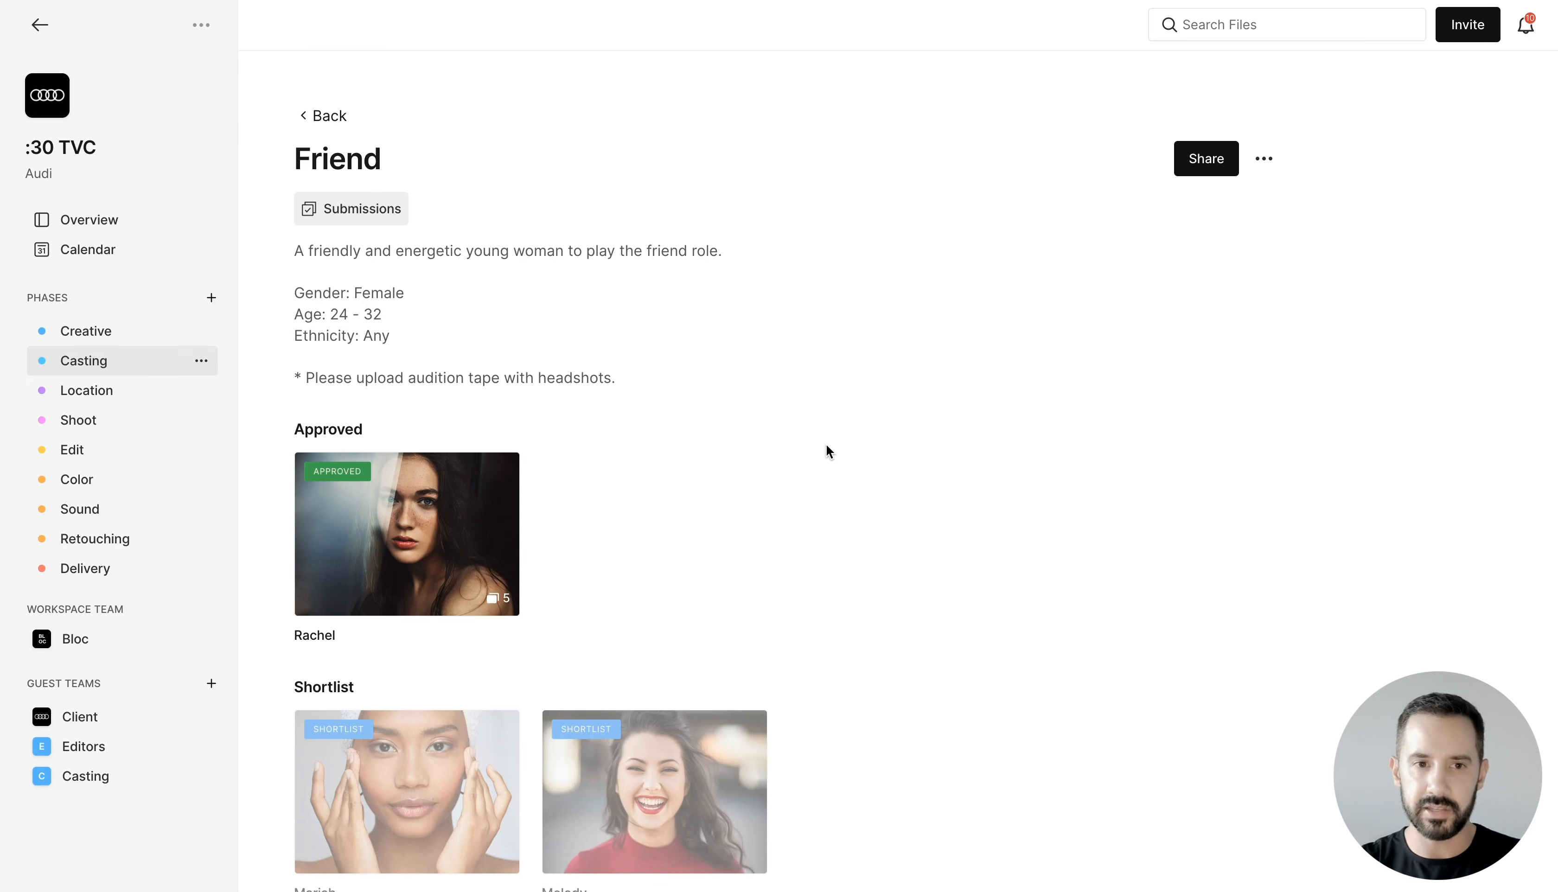
scroll(827, 446, "down", 3)
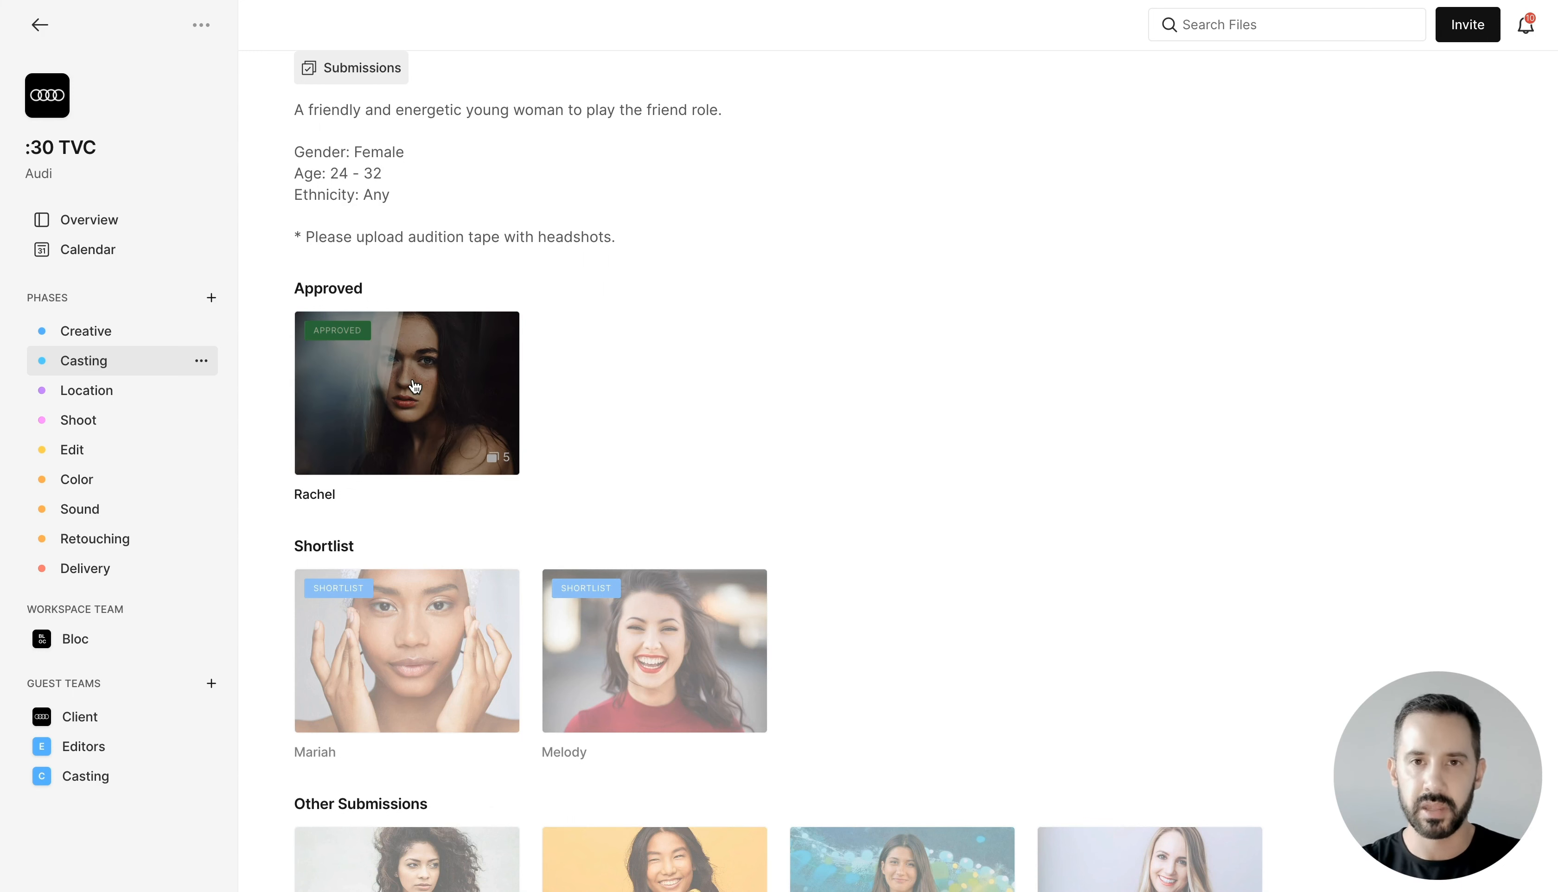
scroll(832, 365, "up", 3)
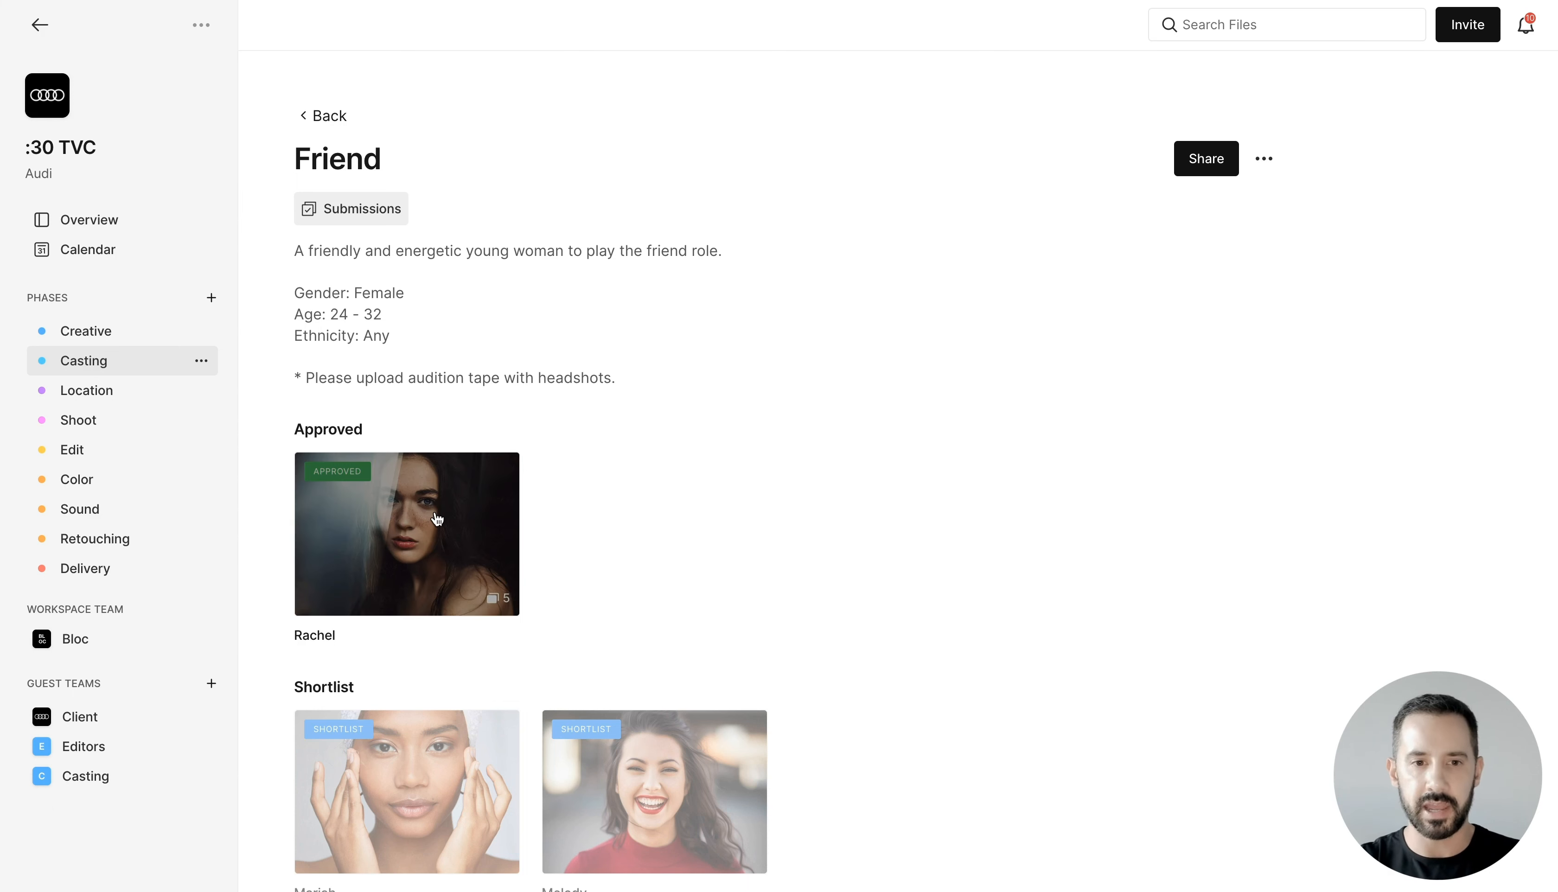
Step: Remove the status label from the approved actor's submission and return to the Friend role
left_click(437, 519)
left_click(1409, 30)
left_click(1309, 152)
left_click(29, 29)
Step: Remove the Shortlist label from the submission of the actor holding her hands to her face and return to the role
left_click(396, 559)
left_click(1410, 29)
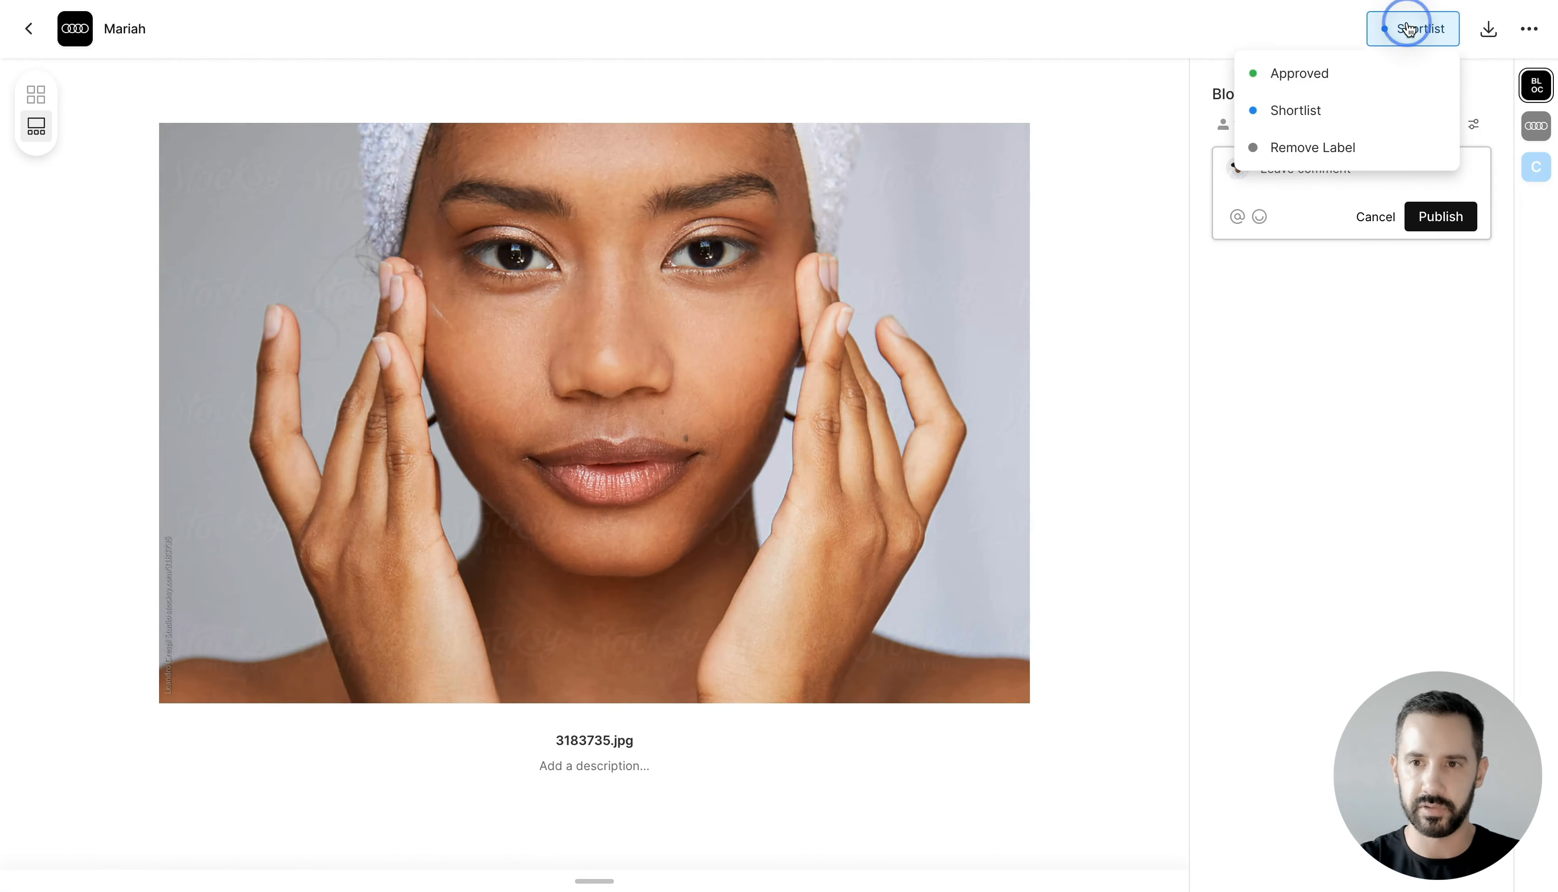
left_click(1342, 150)
left_click(28, 28)
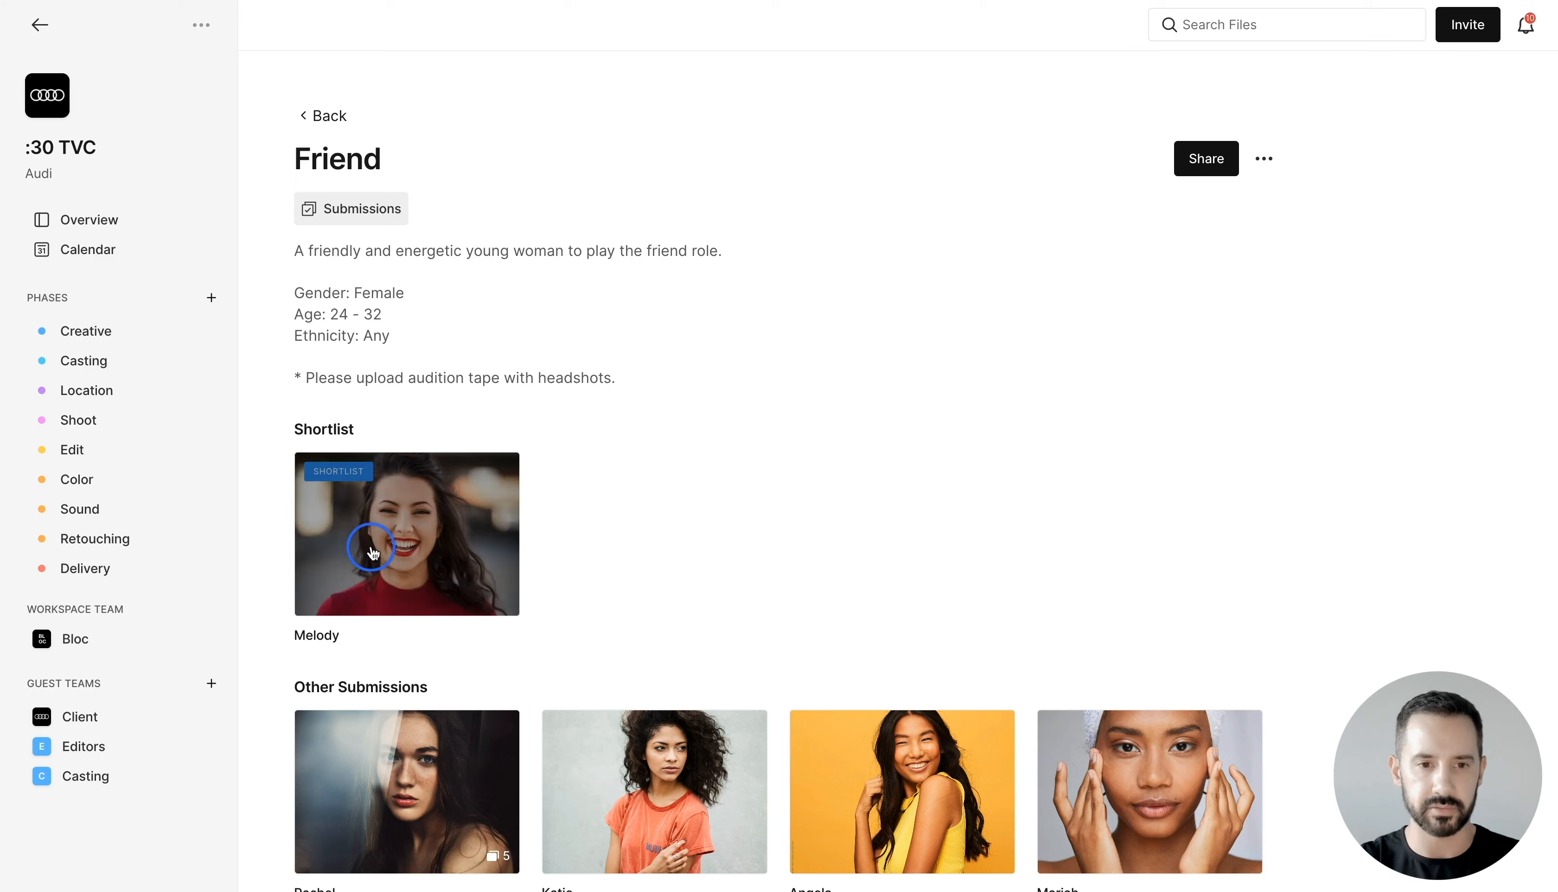
Step: Remove the Shortlist label from the submission of the laughing actor in the red turtleneck and return to the role
left_click(372, 546)
left_click(1416, 30)
left_click(1288, 144)
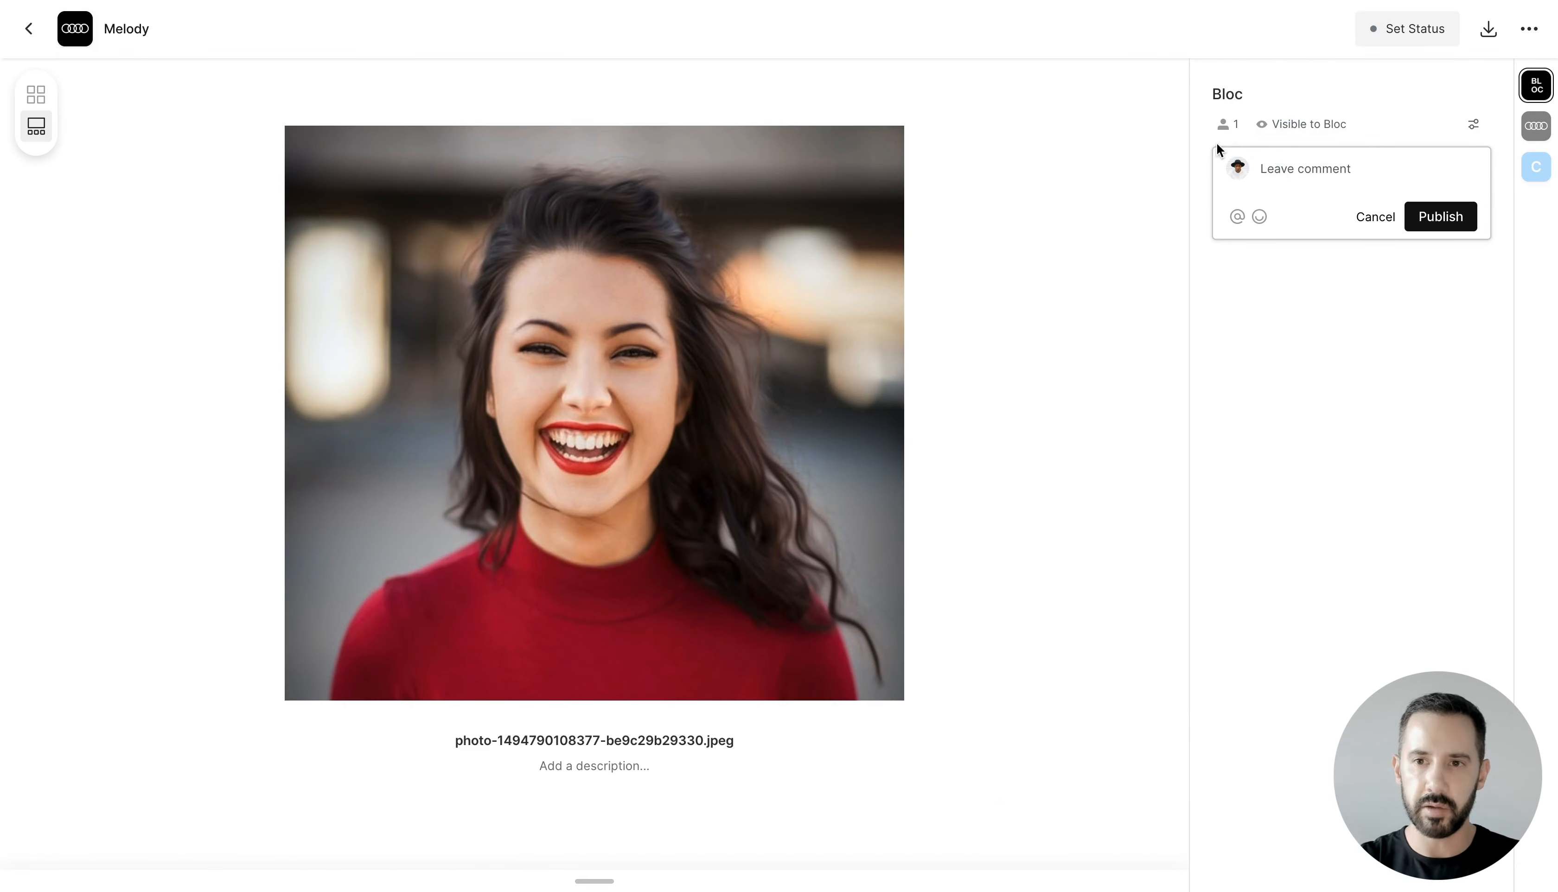
left_click(28, 28)
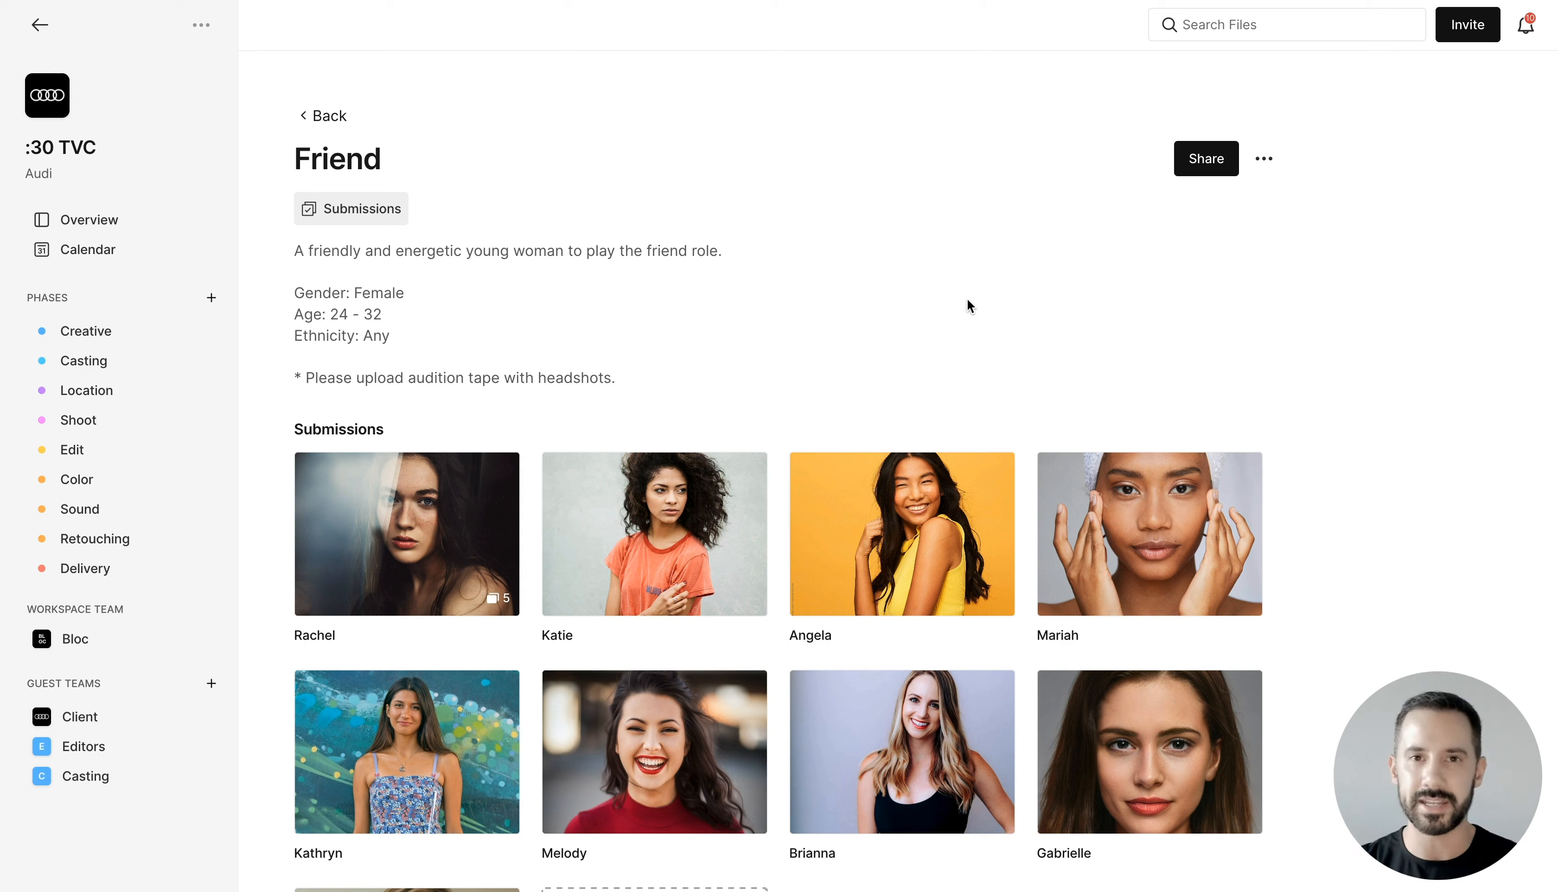
left_click(968, 303)
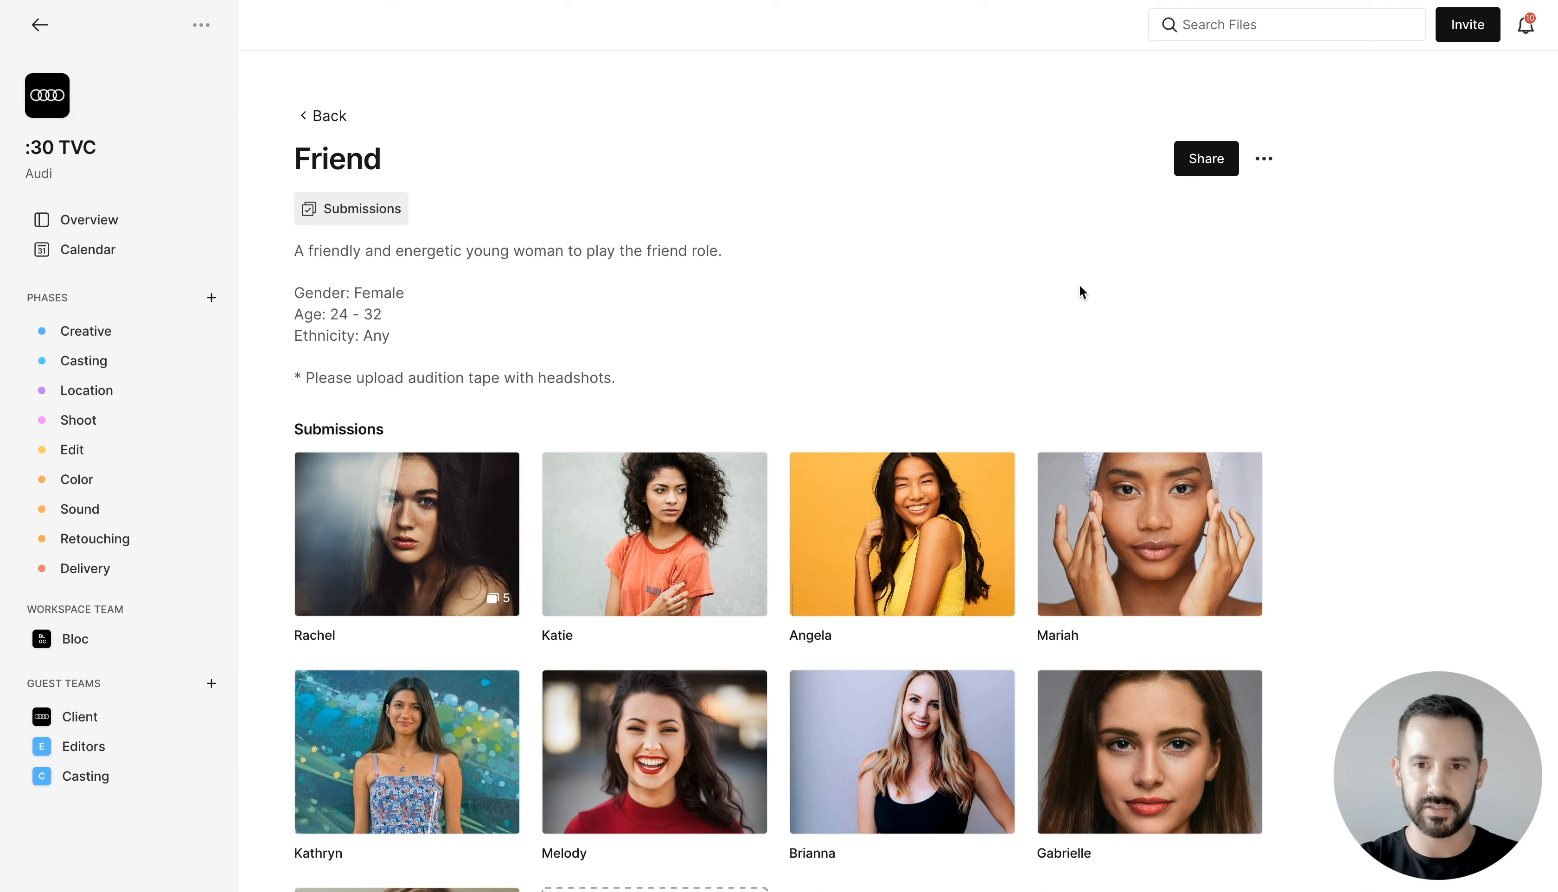
Step: Create a review link for the Friend role with Track Views turned off
left_click(1193, 159)
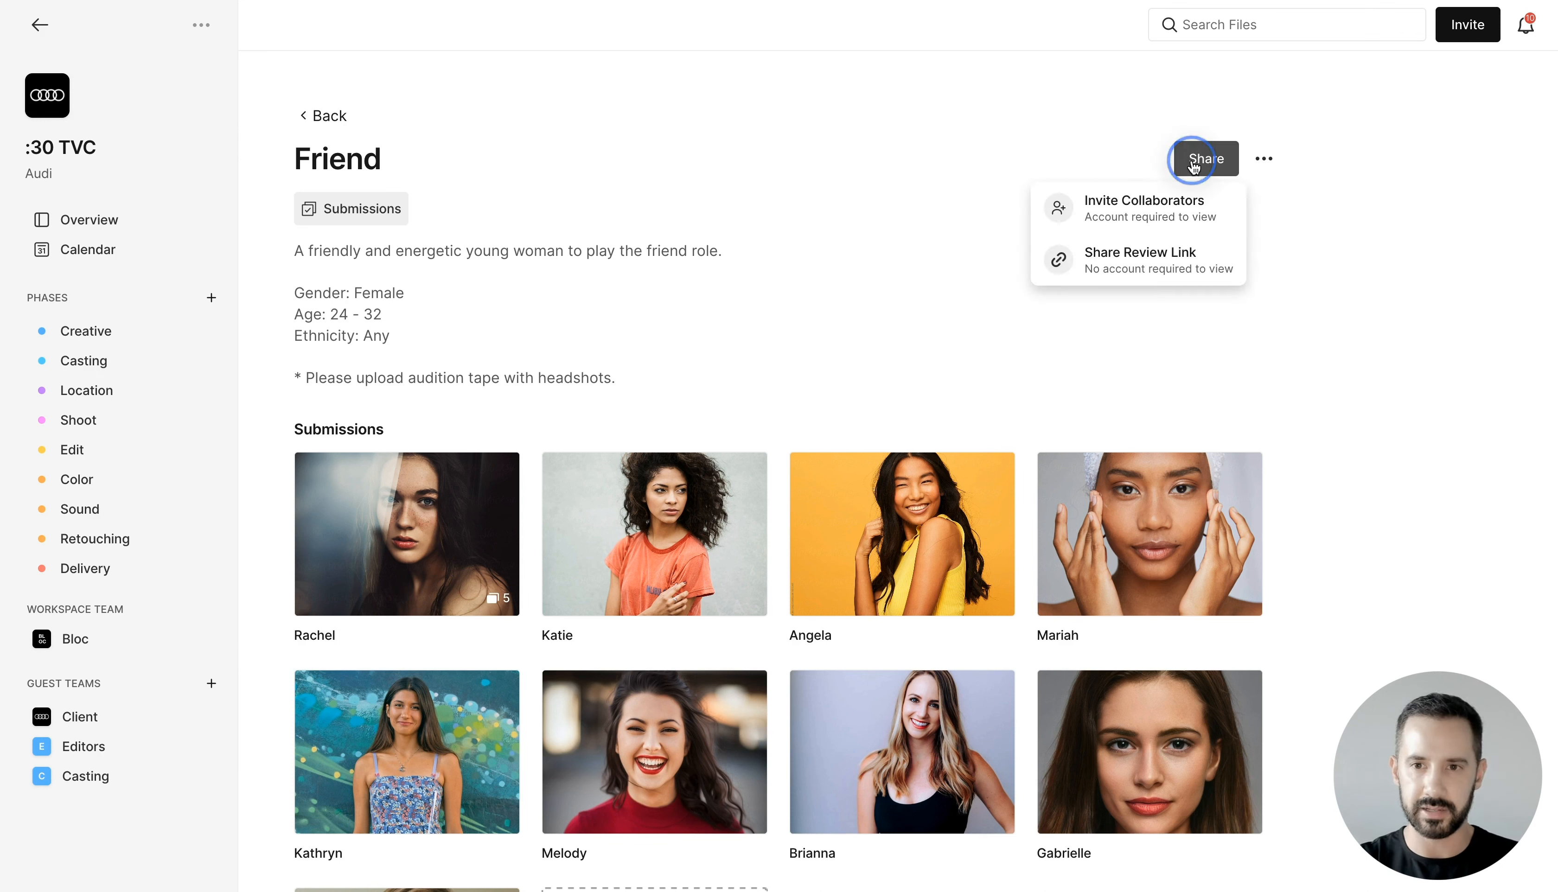
left_click(1111, 279)
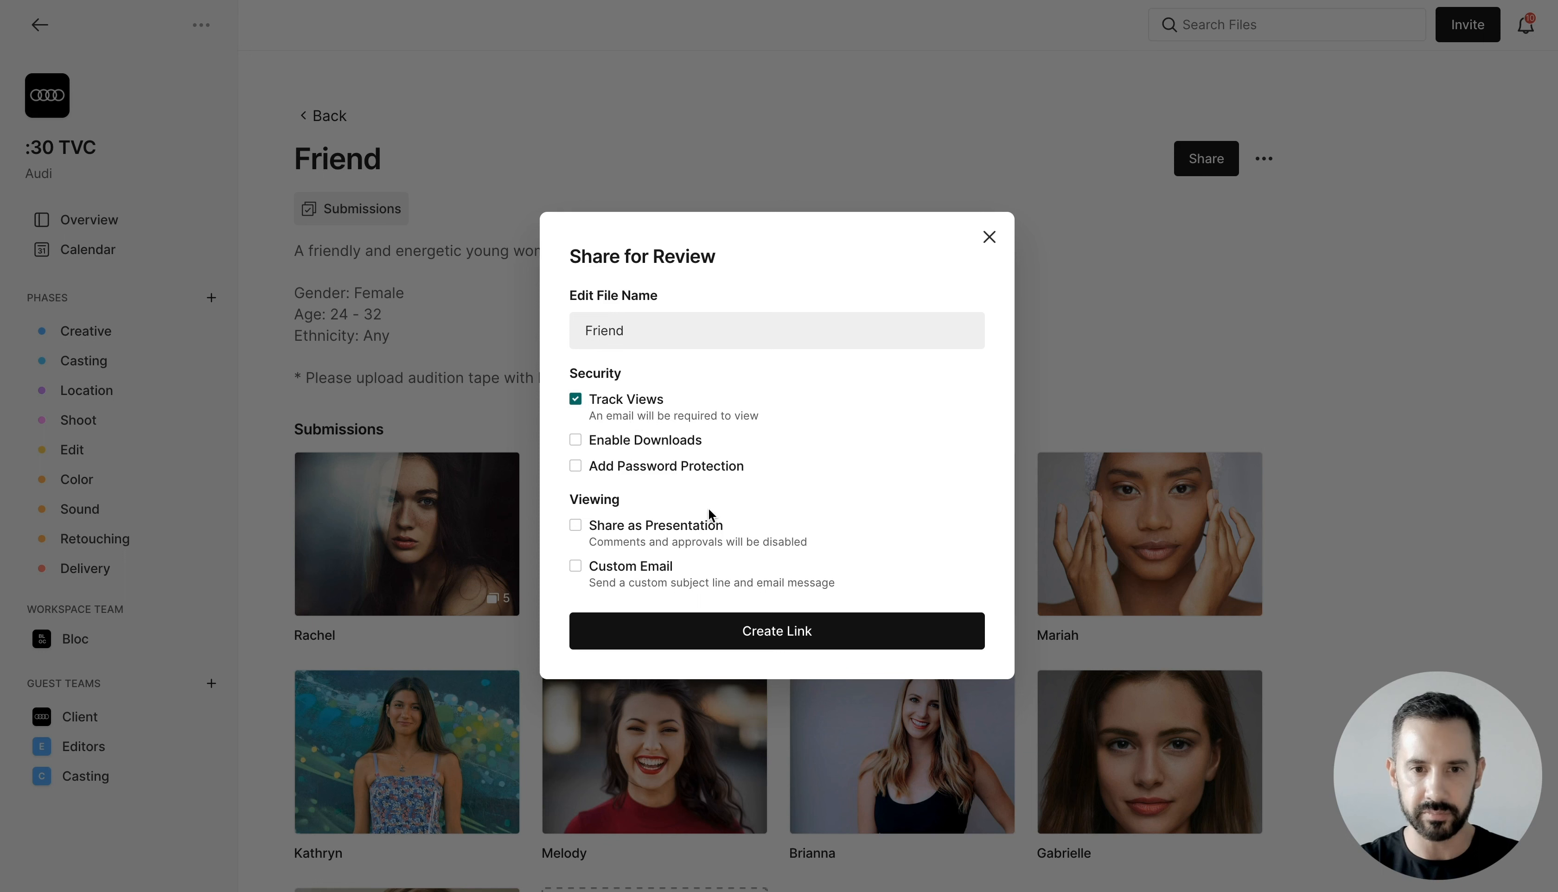
left_click(696, 417)
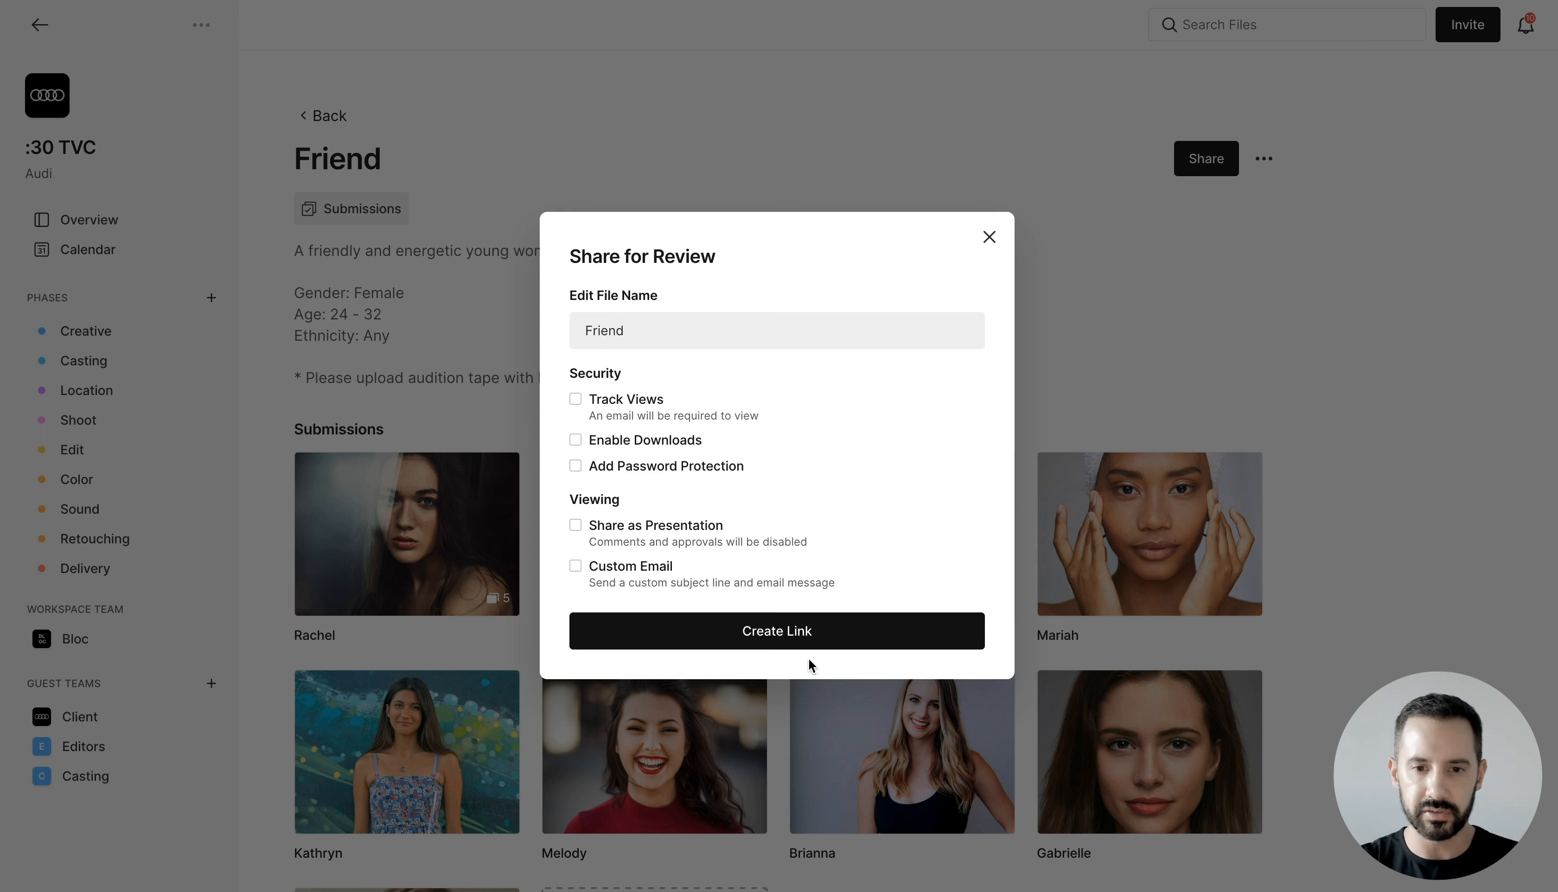
left_click(804, 630)
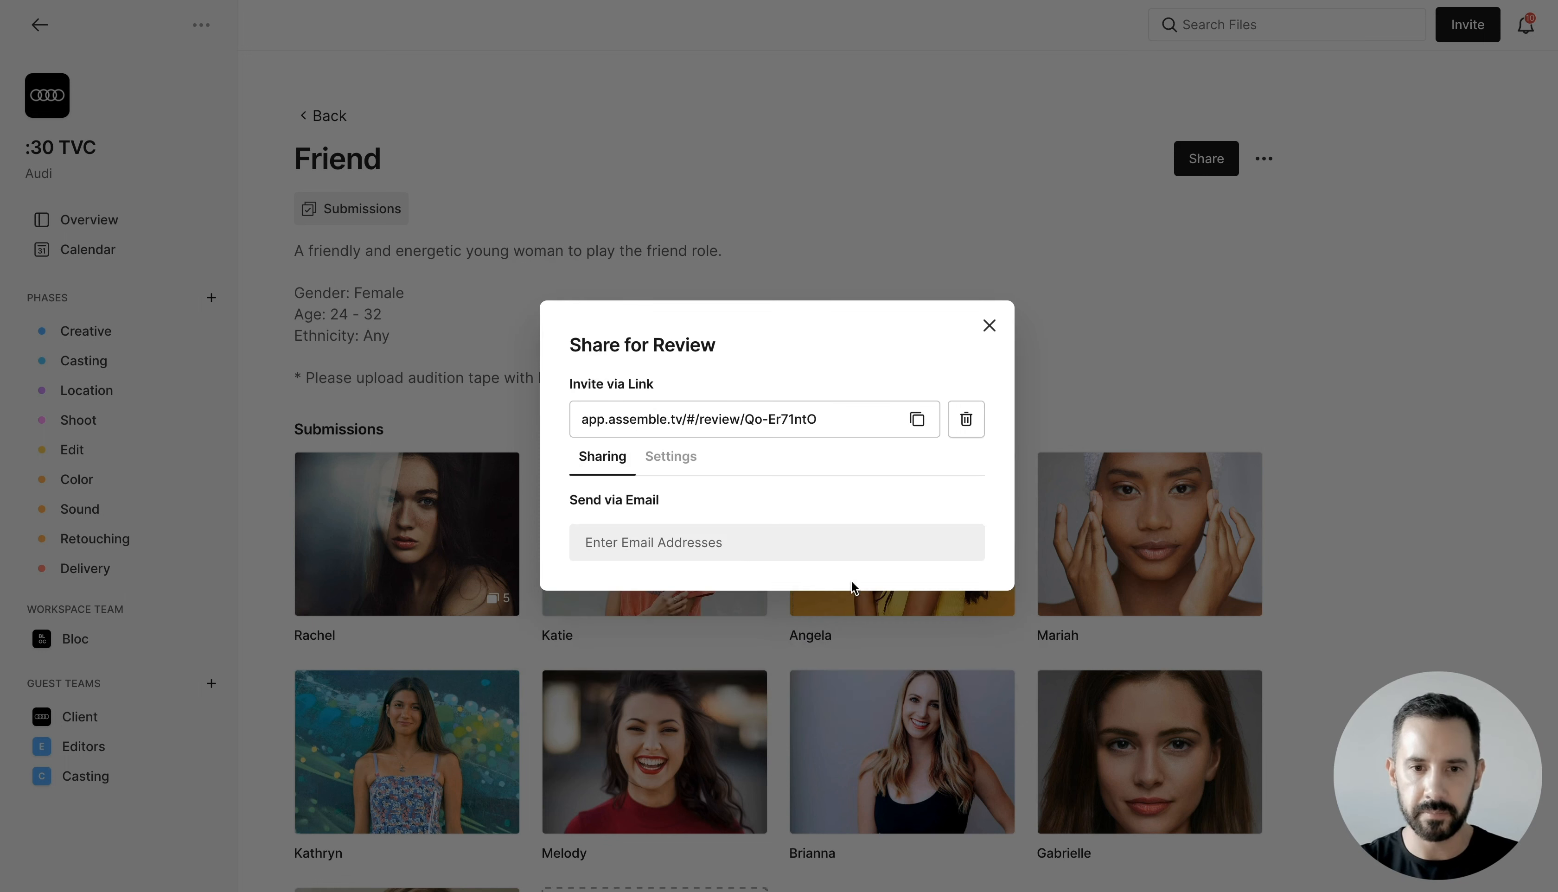
Step: Copy the Friend role's review link and open it in a new incognito window
left_click(645, 544)
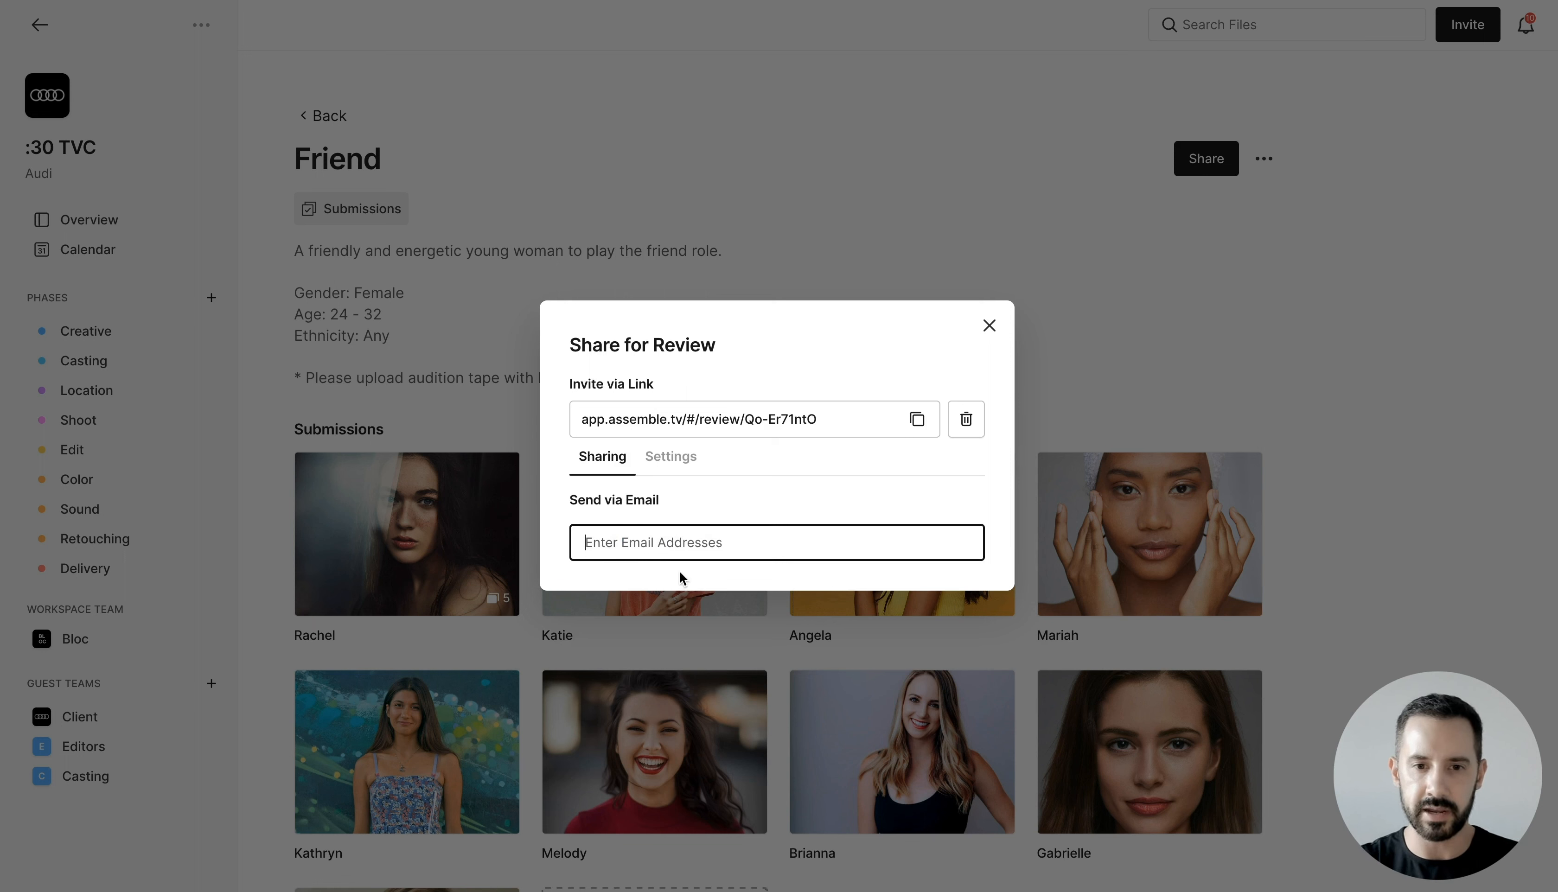
left_click(917, 419)
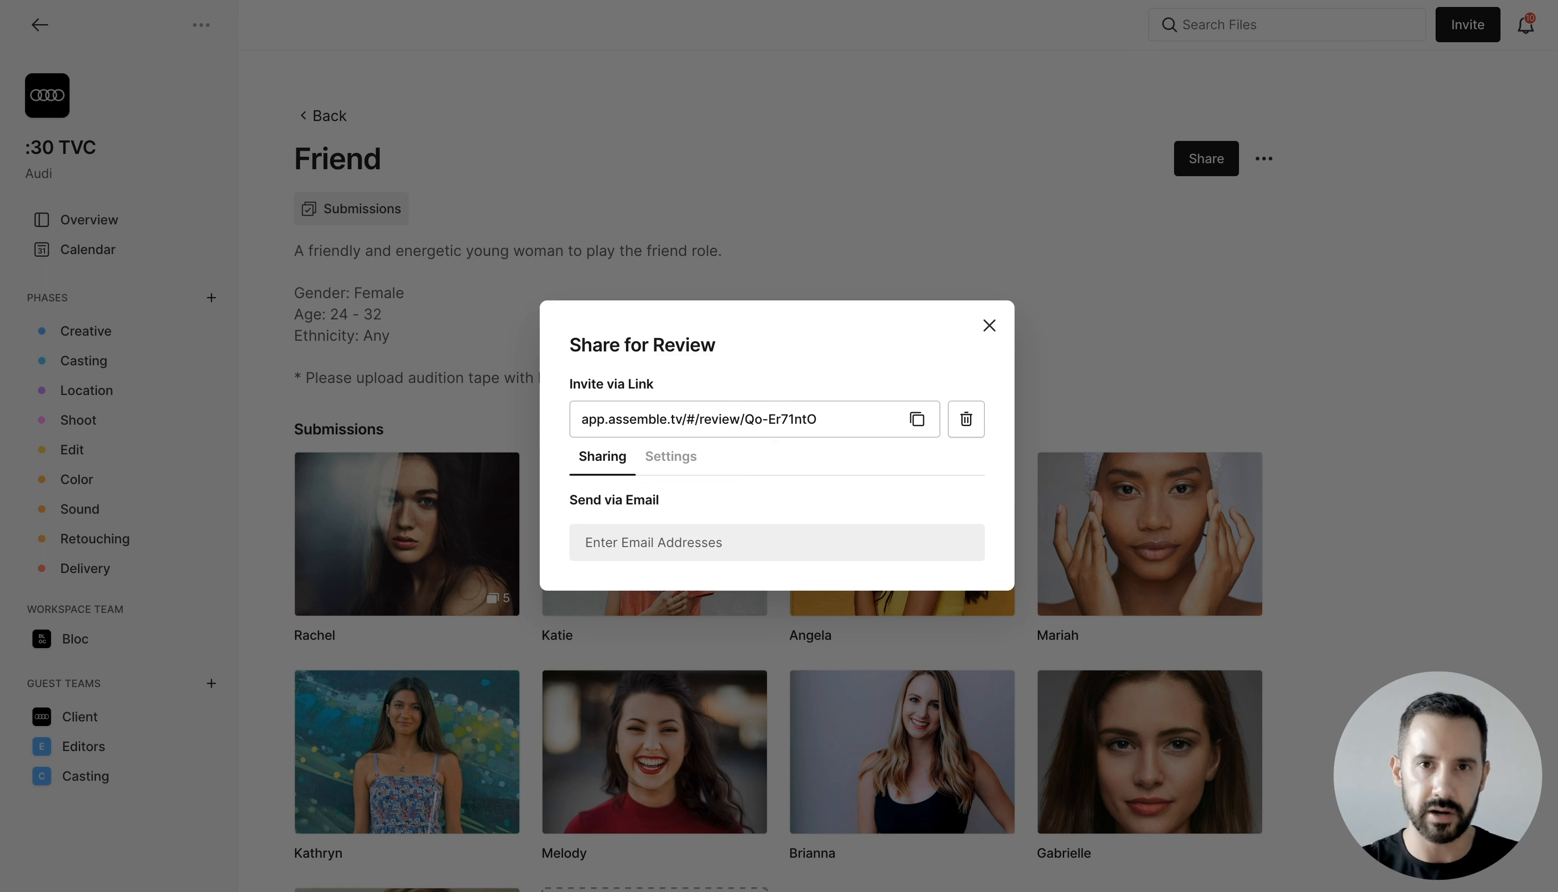
left_click(118, 0)
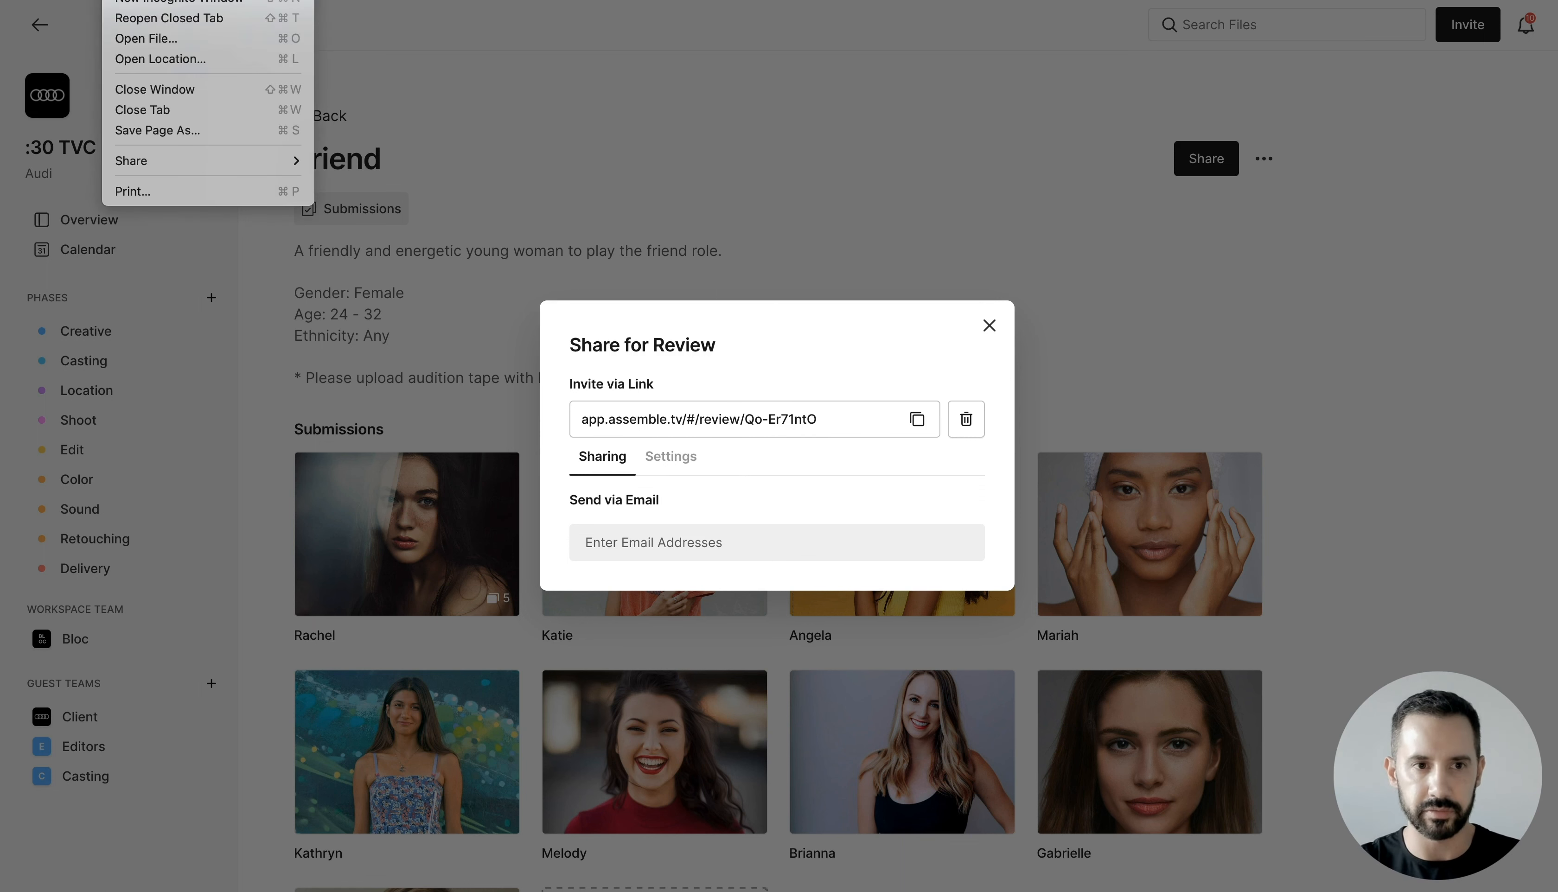
left_click(178, 3)
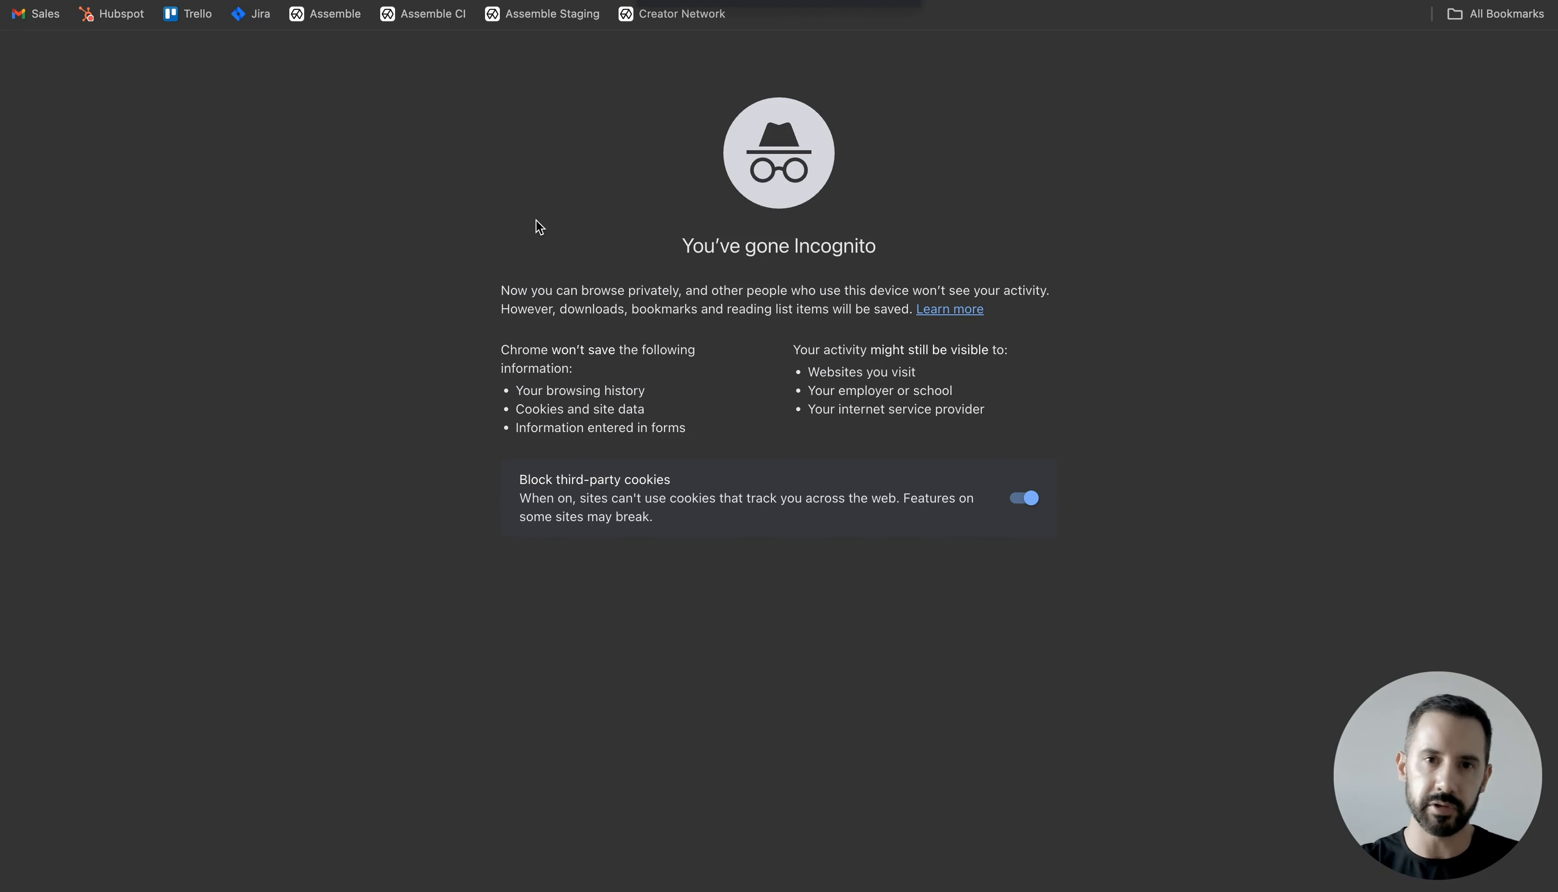
key("super+v")
key("Return")
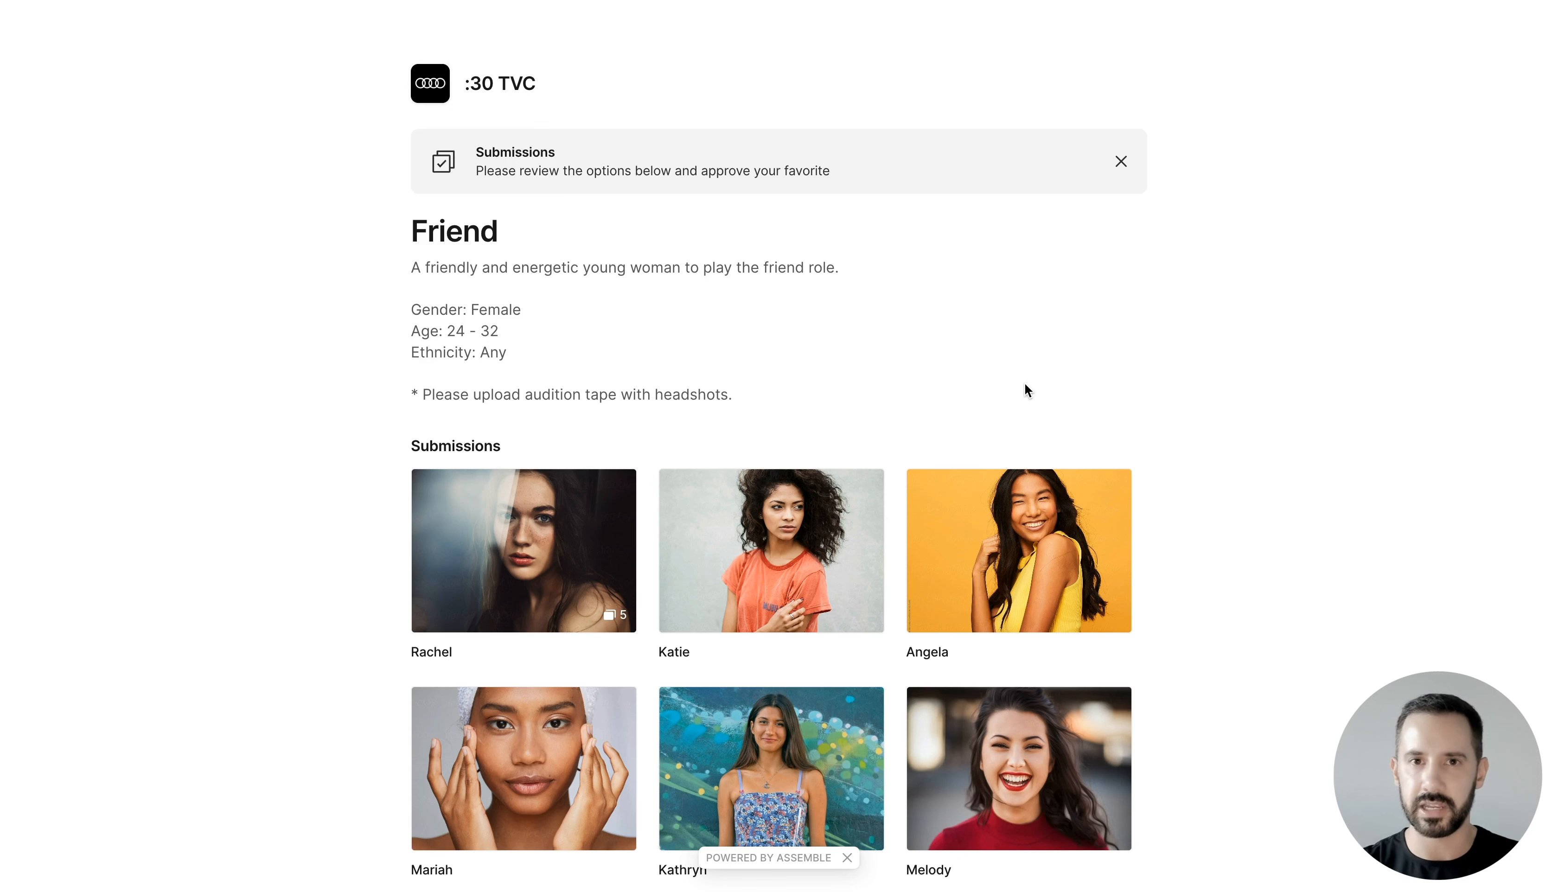
Step: Look over the shared review page, open the first actor's submission and advance to 1654898.jpg
scroll(1026, 384, "down", 5)
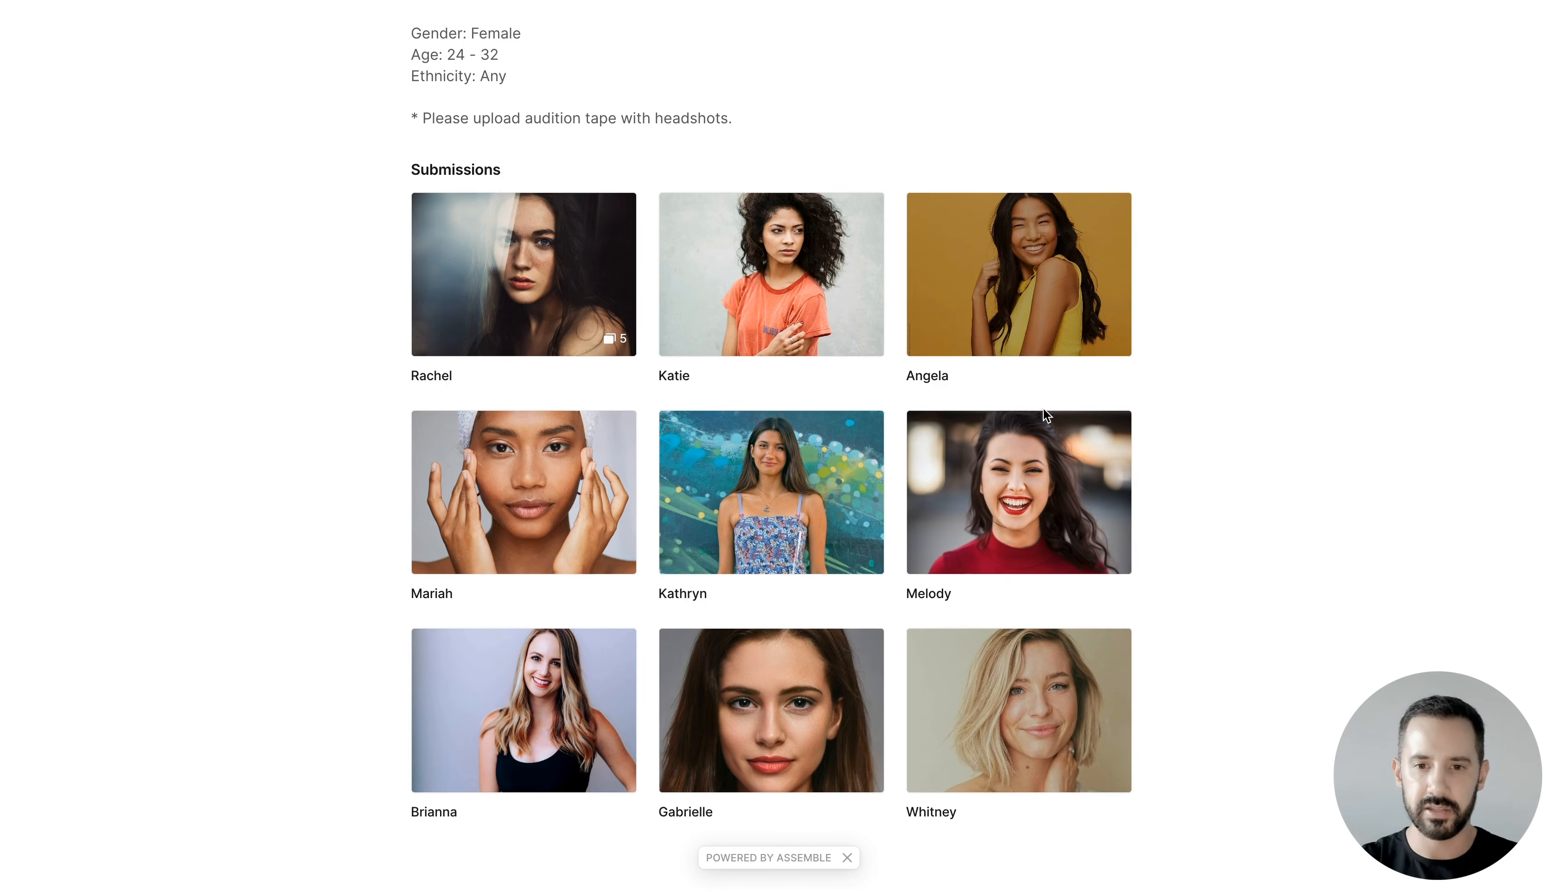
scroll(875, 513, "up", 5)
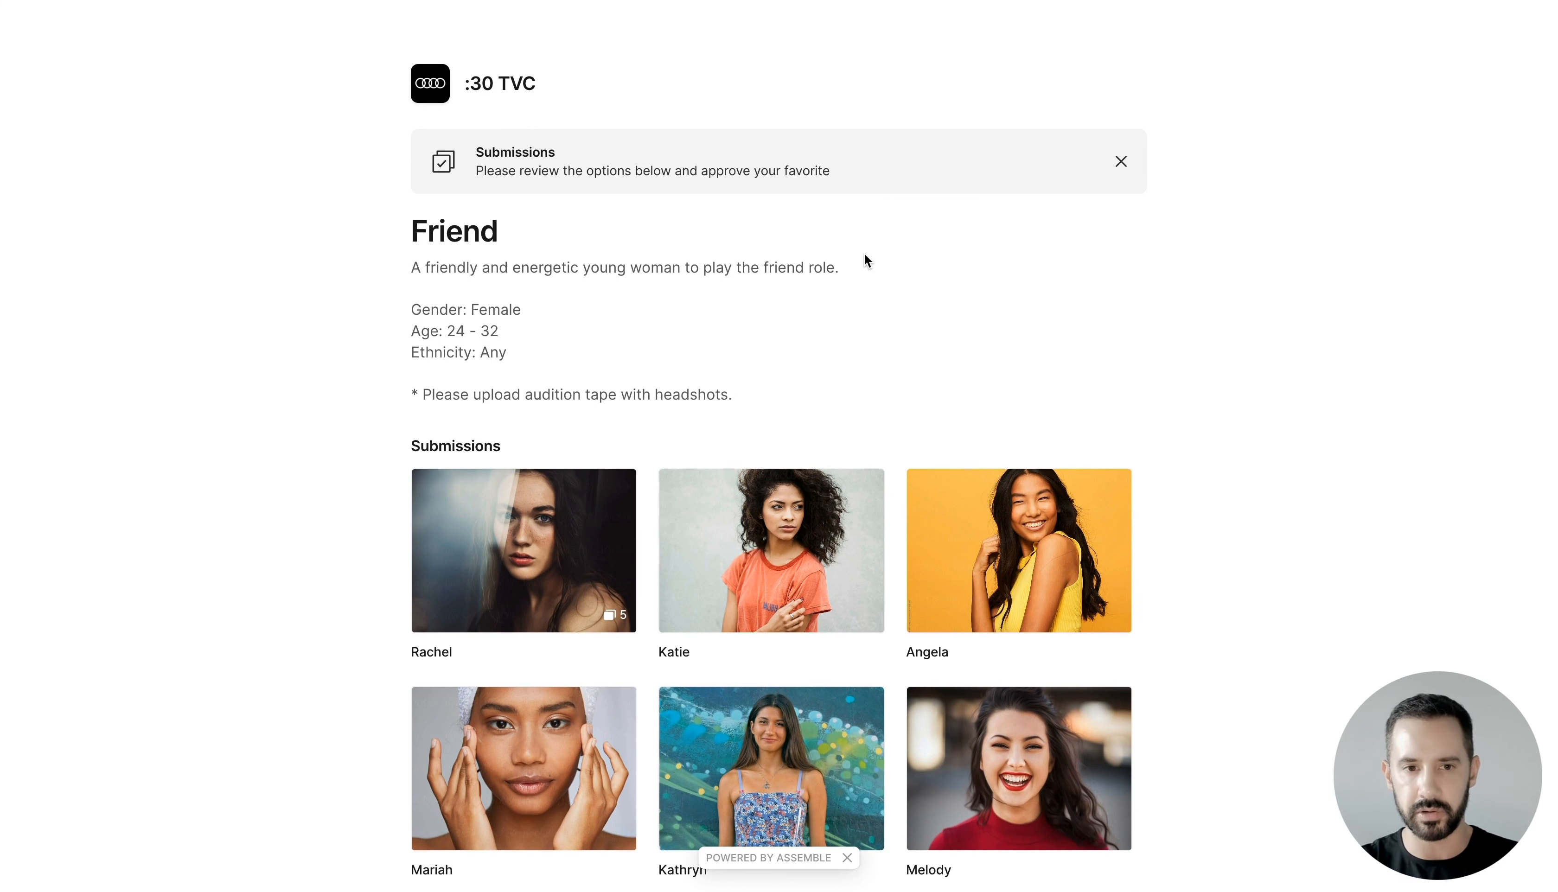
scroll(868, 259, "down", 1)
left_click(548, 481)
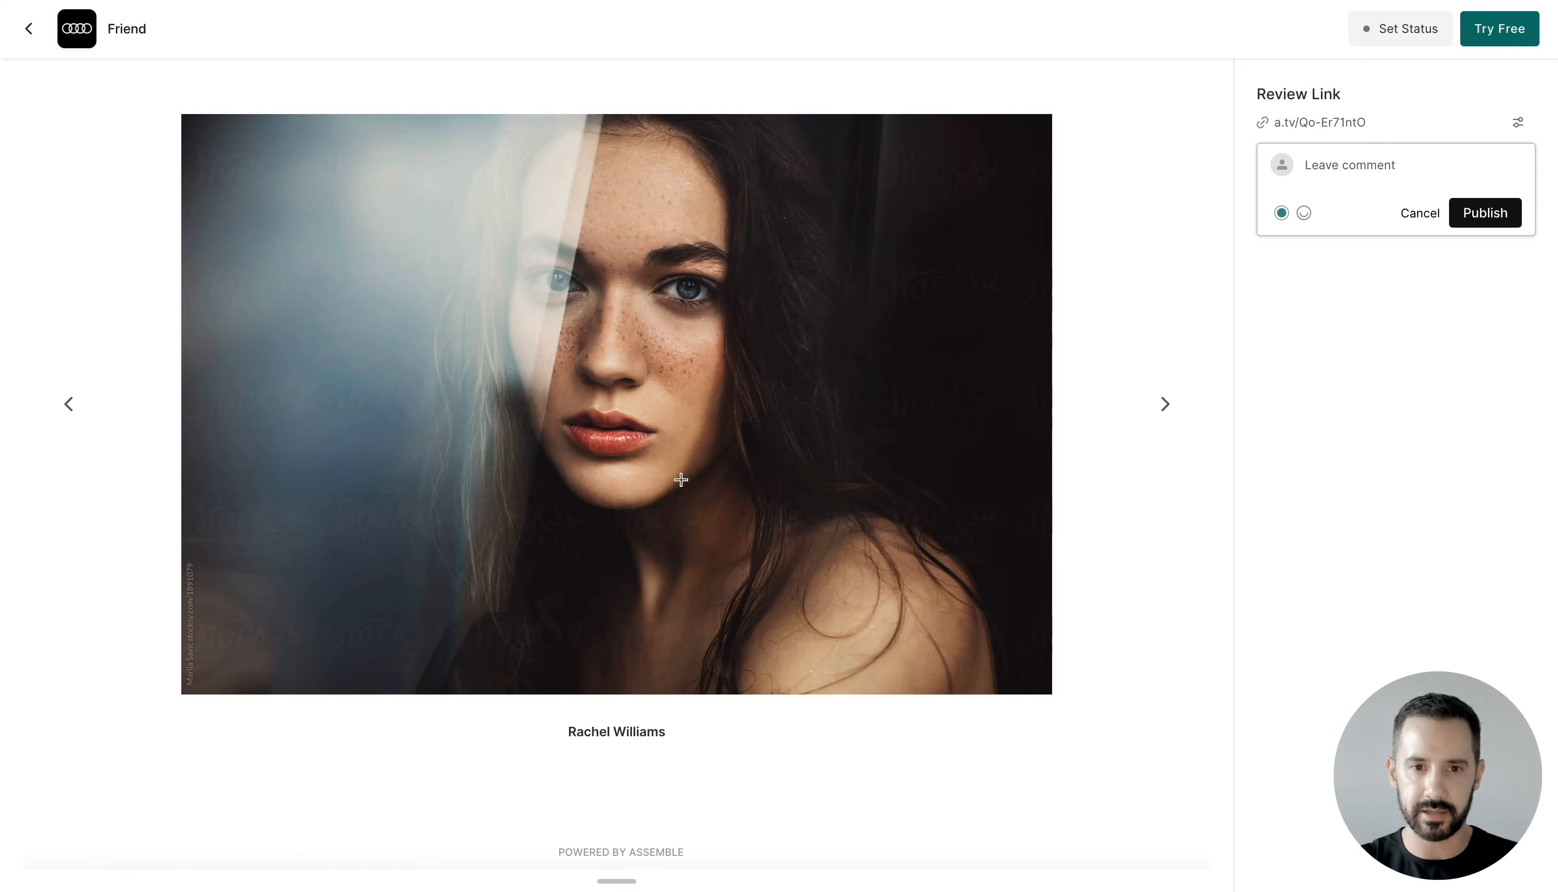
left_click(1162, 413)
Step: Place a marker on the face in 1654898.jpg, enter the guest reviewer's name and publish the comment "She is perfect for this!"
left_click(675, 340)
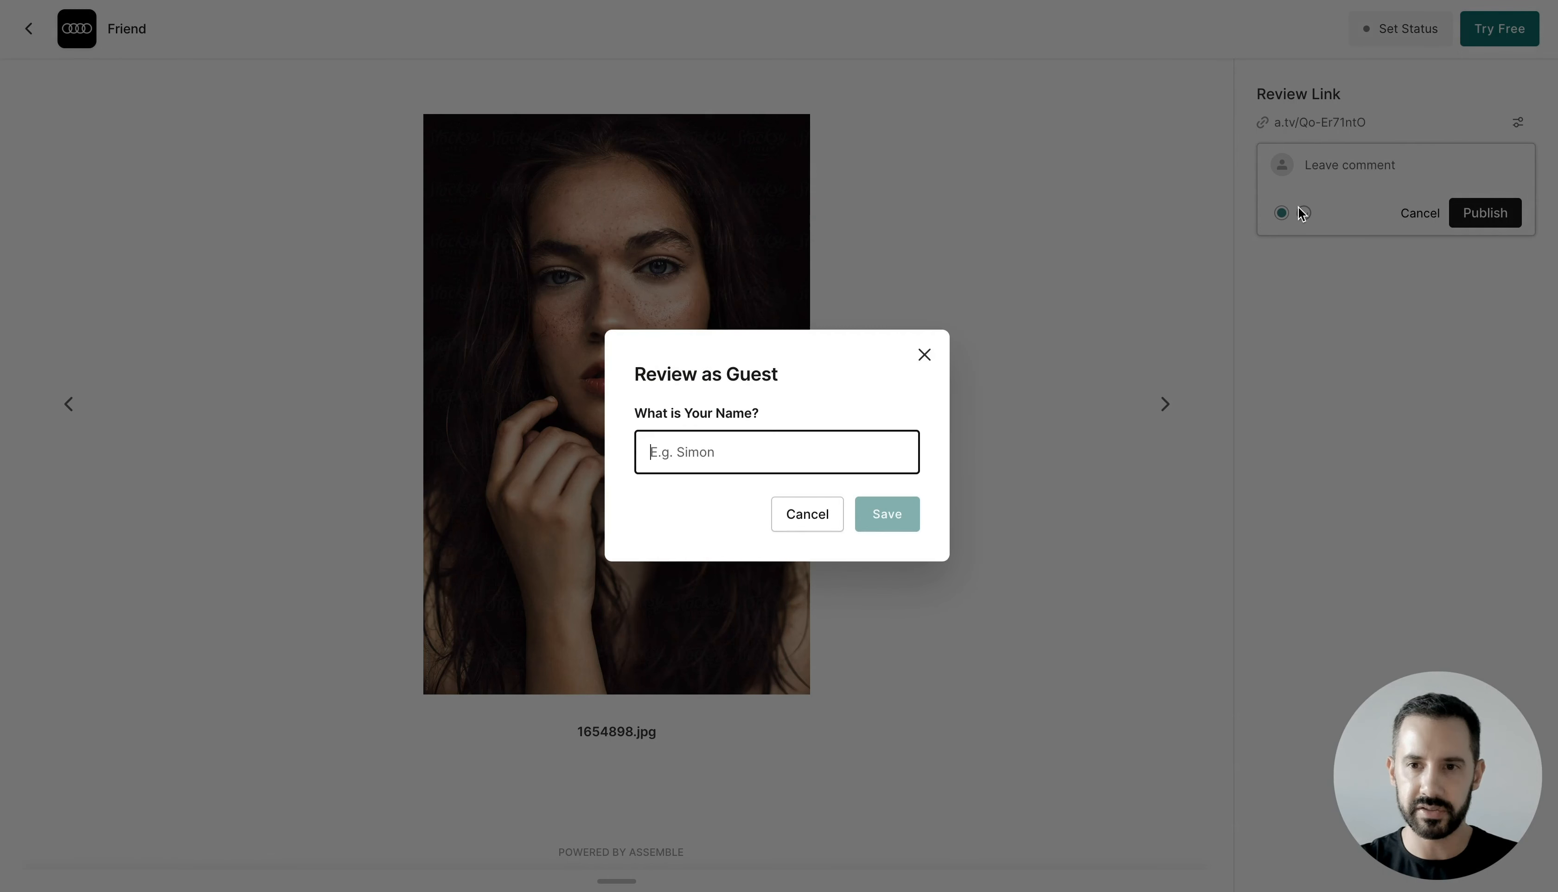
type("Simon")
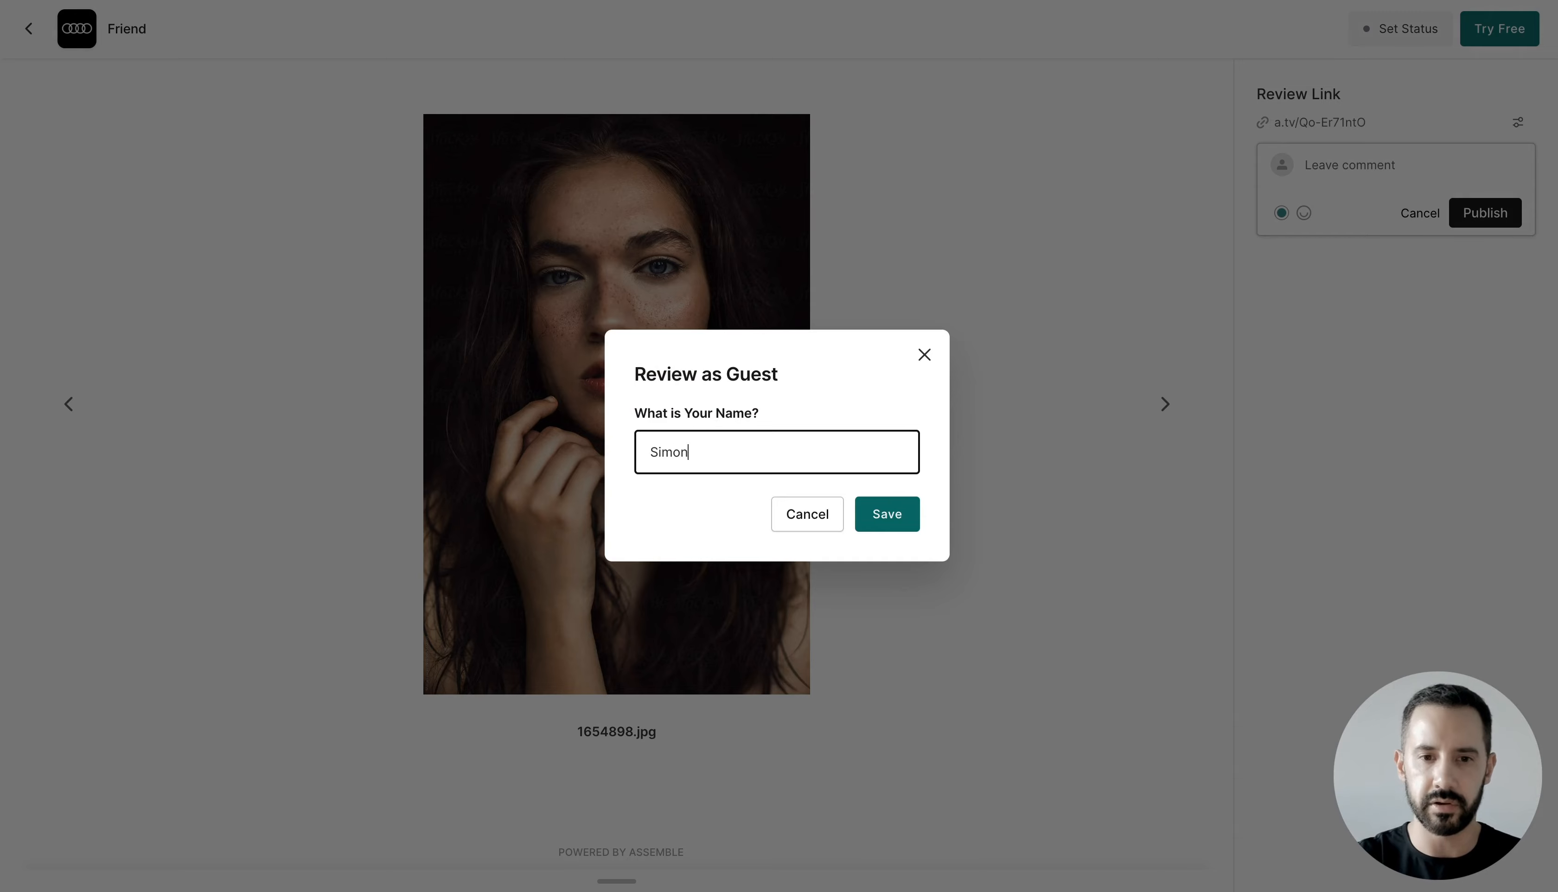
key("Return")
type("She is perfec")
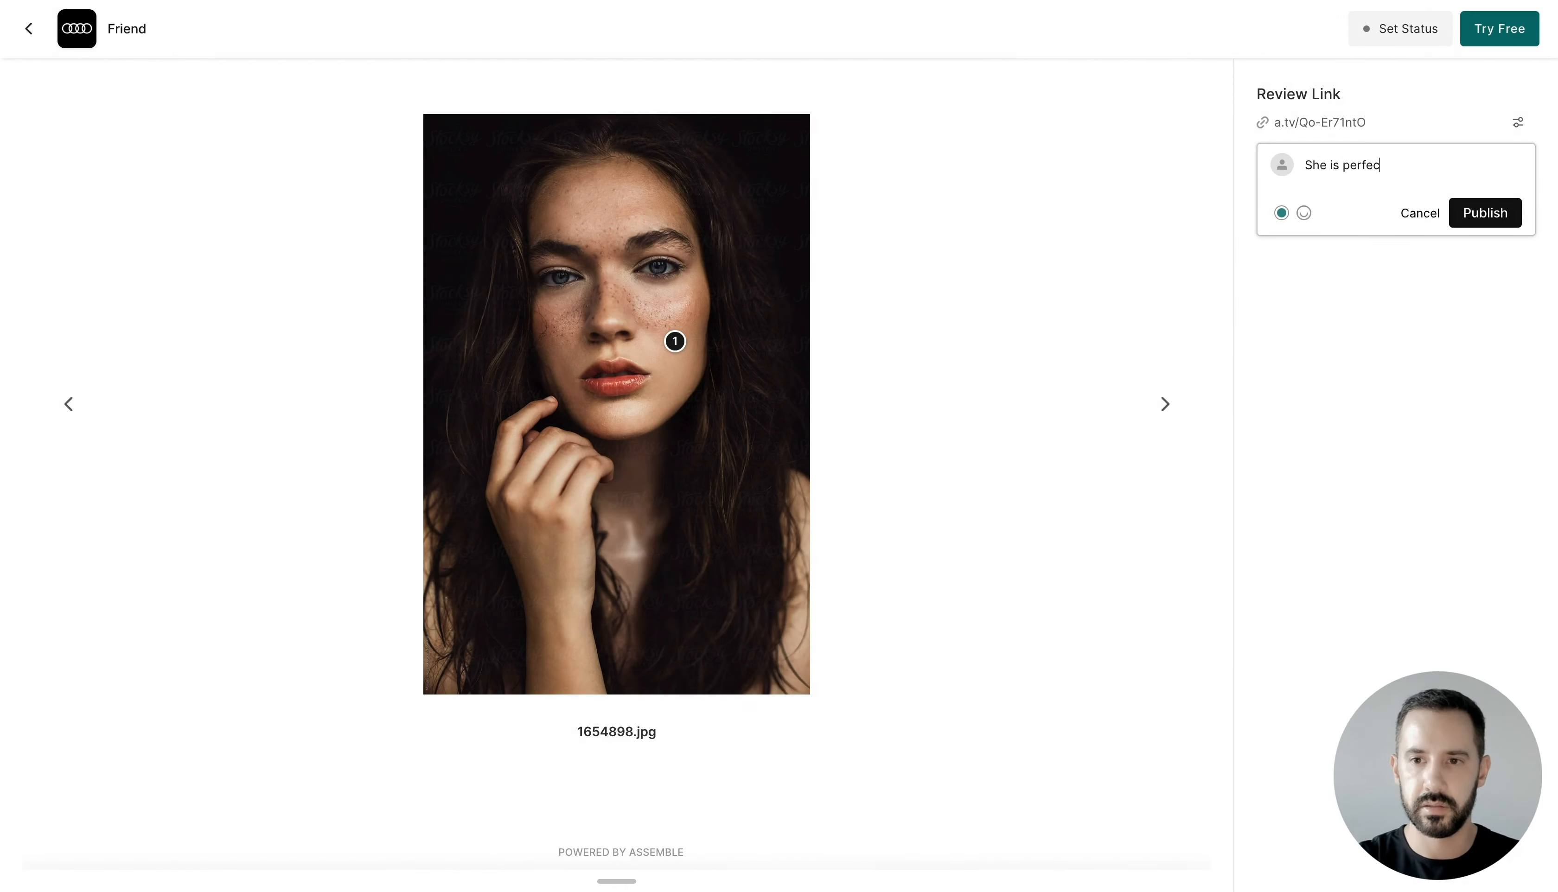
type("t for this!")
key("Return")
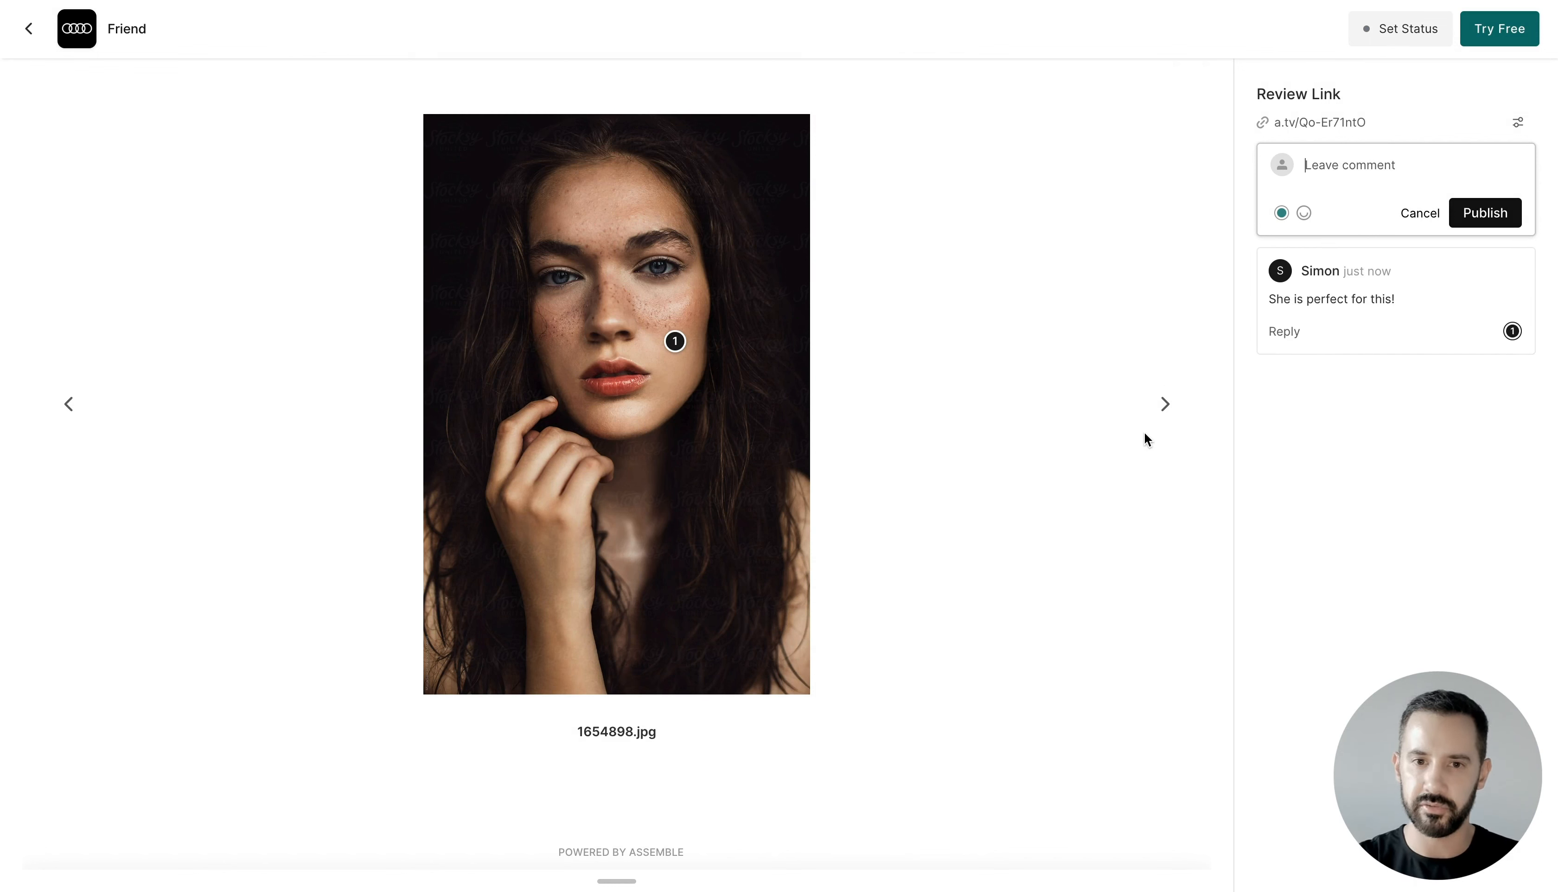
Step: Set the first actor's submission to Shortlist as the guest reviewer and return to the shared Friend review page
left_click(1401, 35)
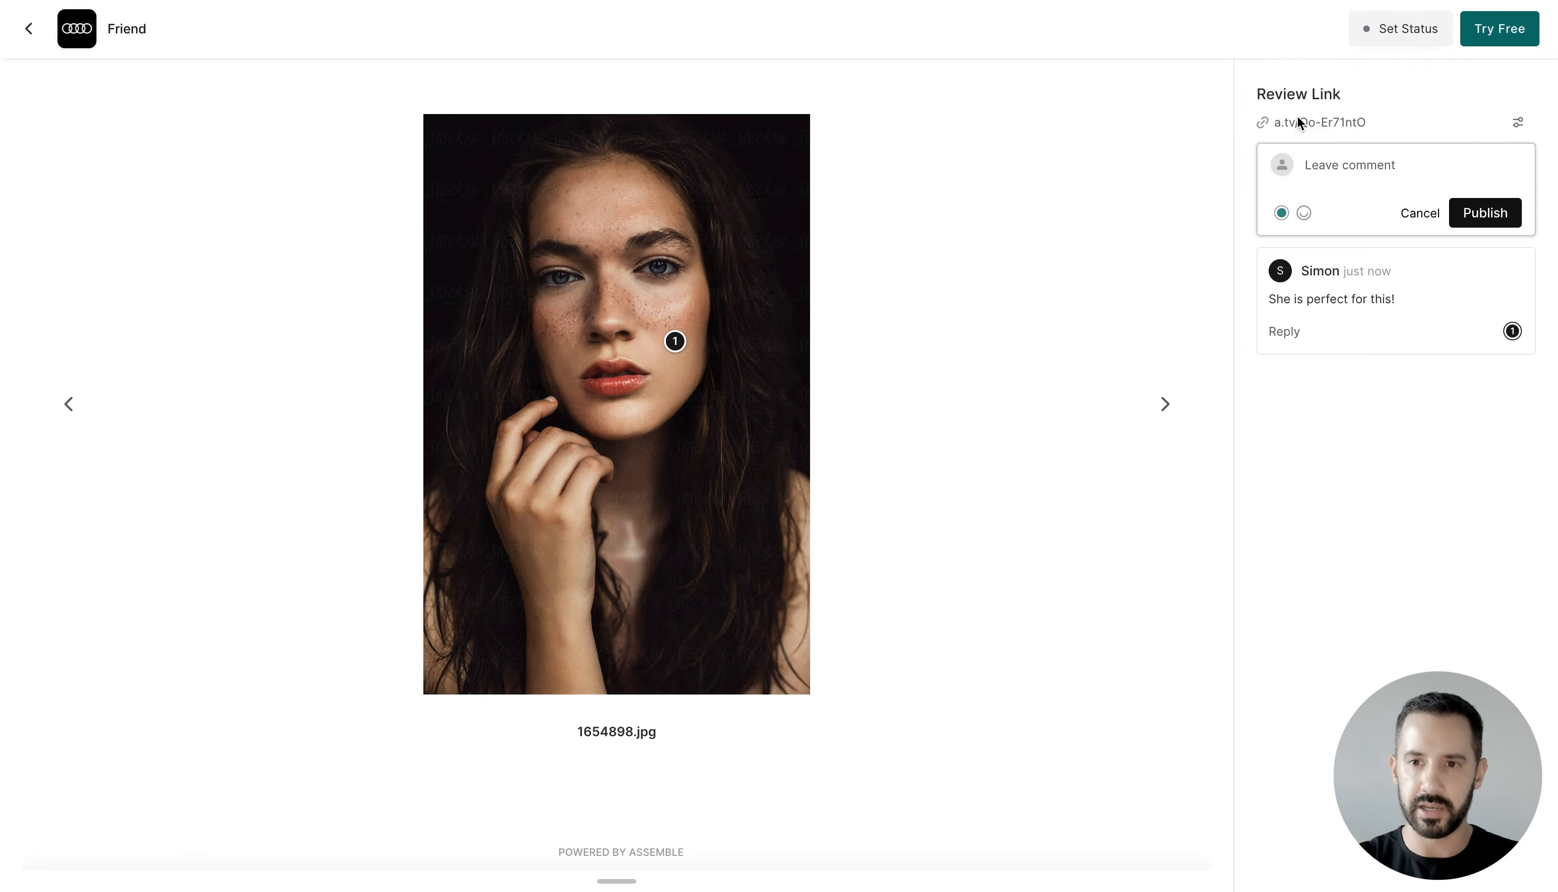
left_click(1300, 123)
left_click(943, 249)
left_click(17, 34)
scroll(637, 463, "down", 2)
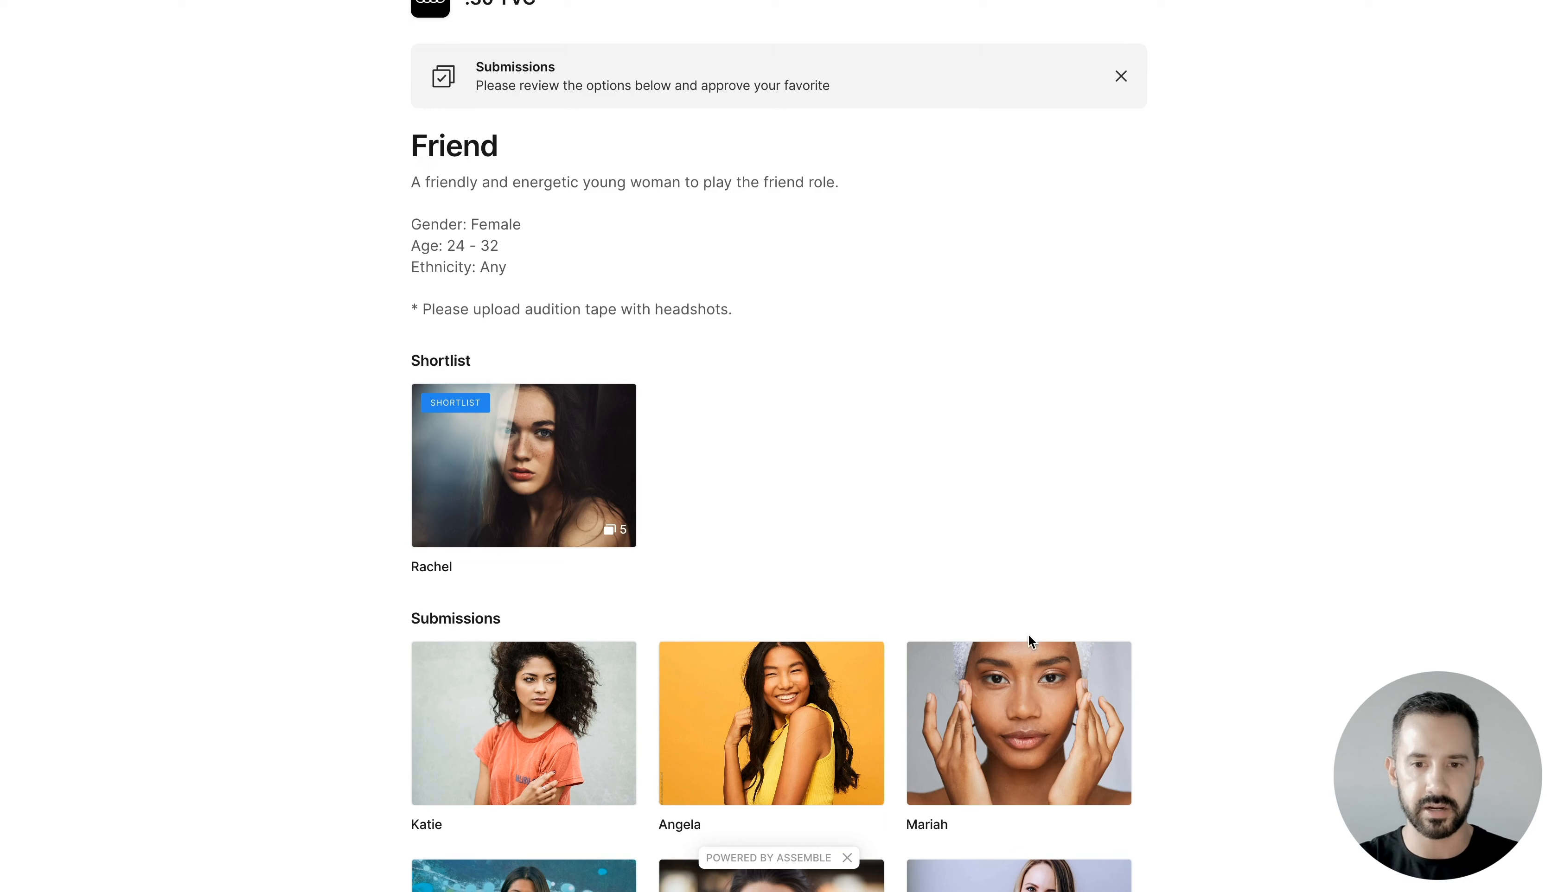
Step: As the guest reviewer, set the submission with 3183735.jpg to Shortlist and the previously shortlisted actor's submission to Approved, returning to the review page
left_click(1014, 674)
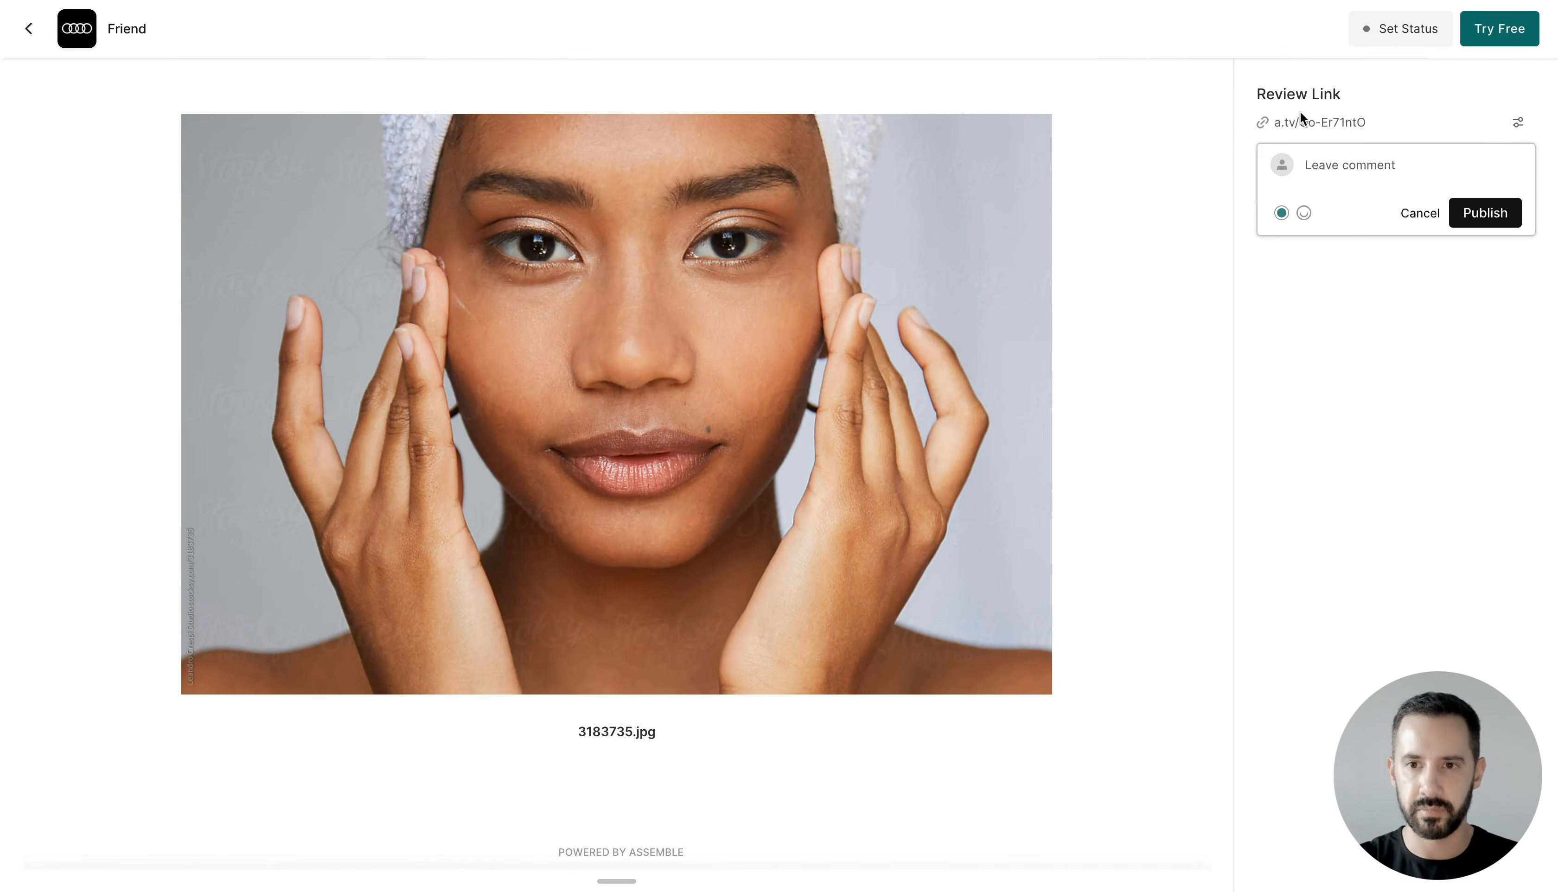
left_click(29, 29)
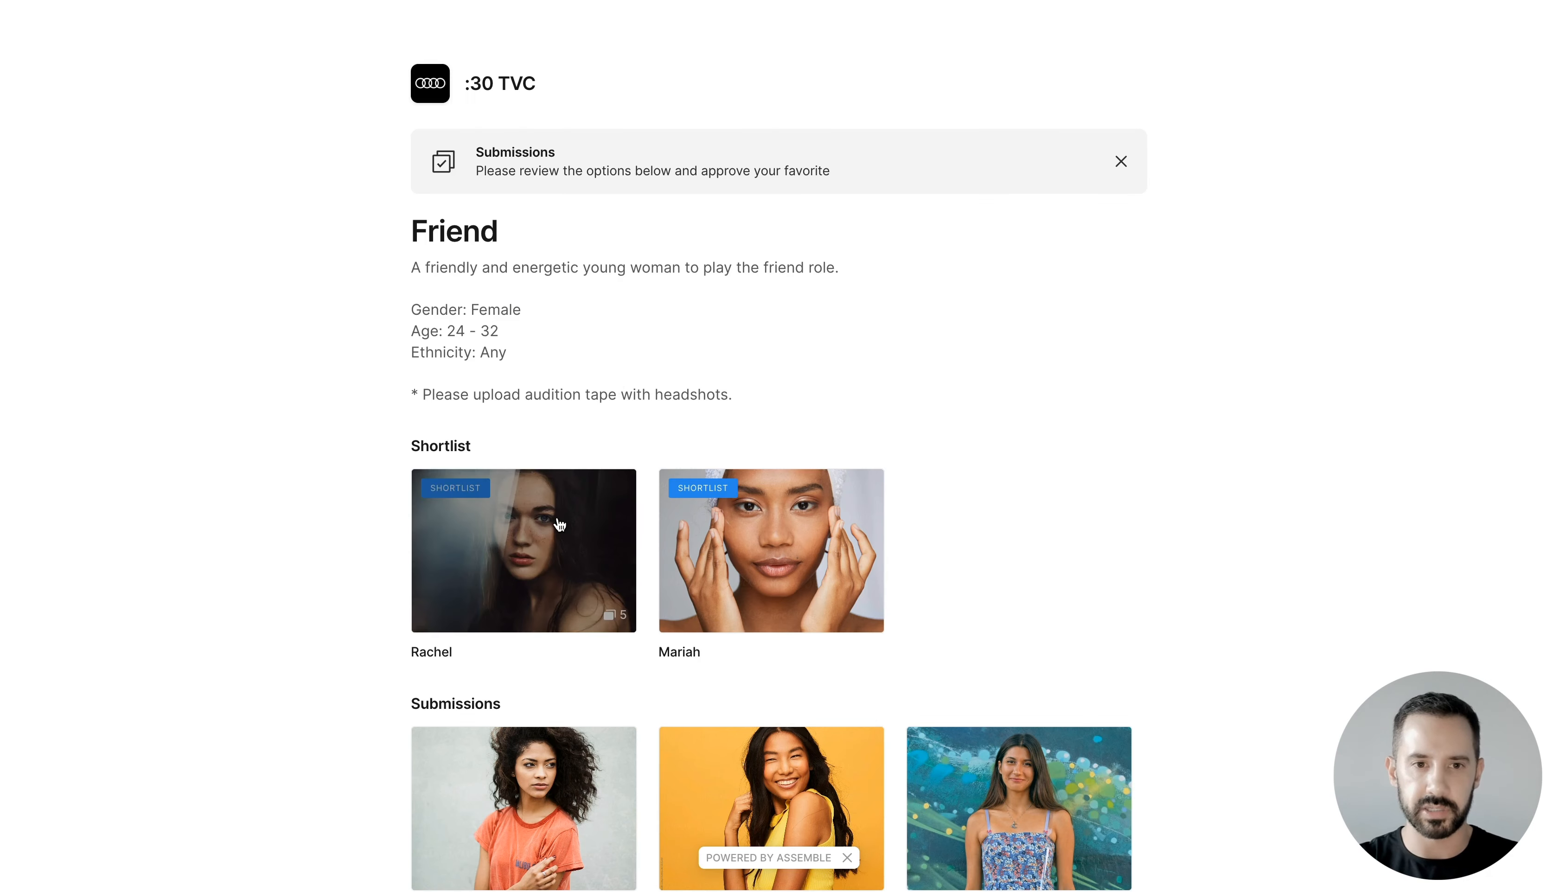
left_click(559, 525)
mouse_move(1402, 43)
left_click(1316, 74)
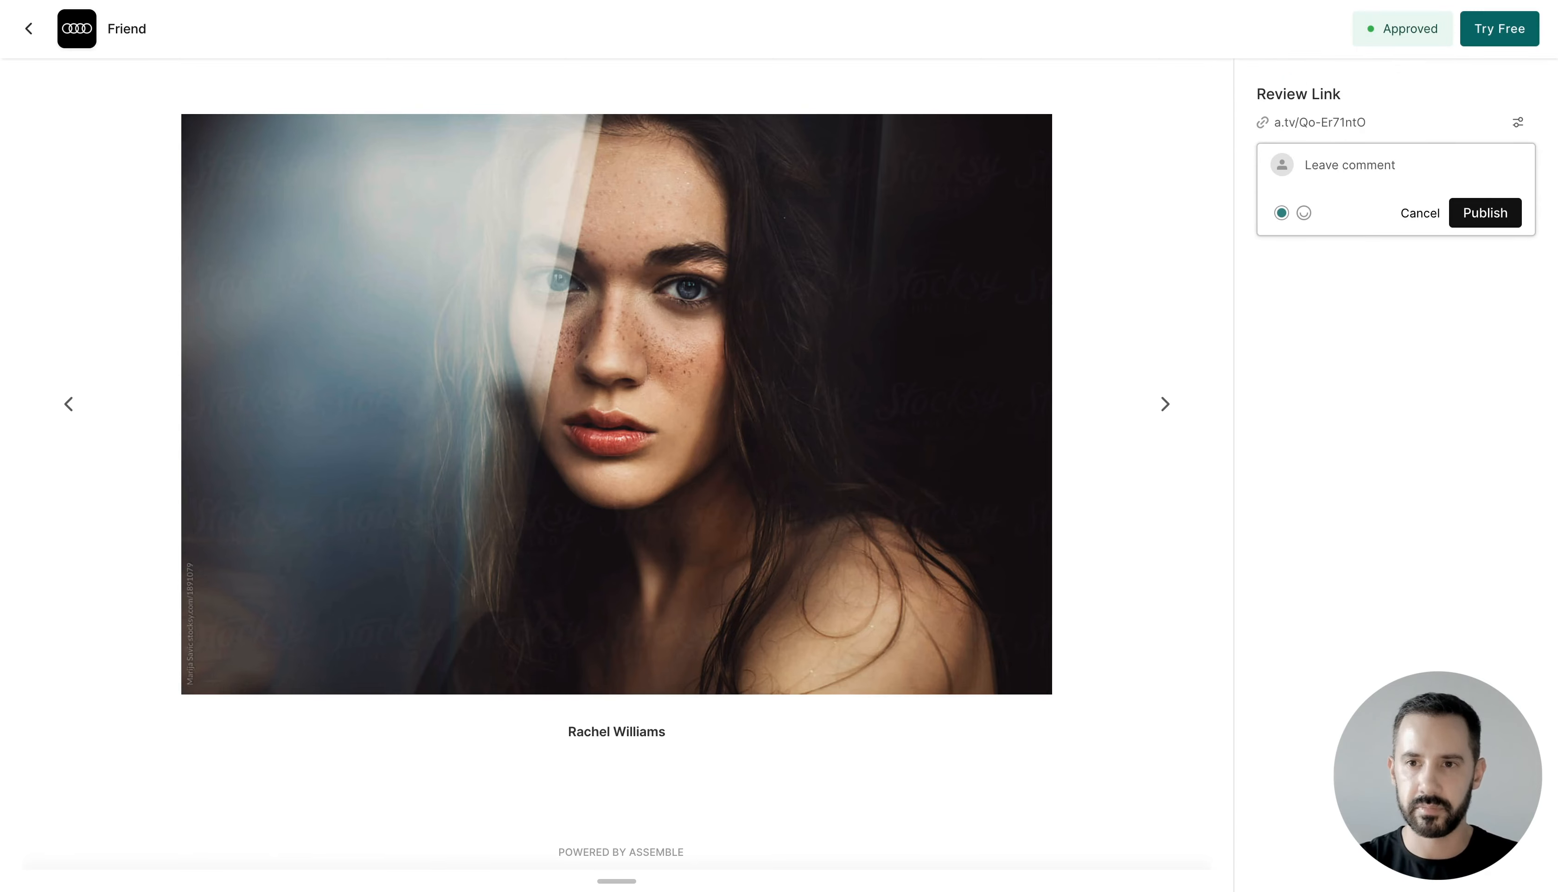
left_click(28, 28)
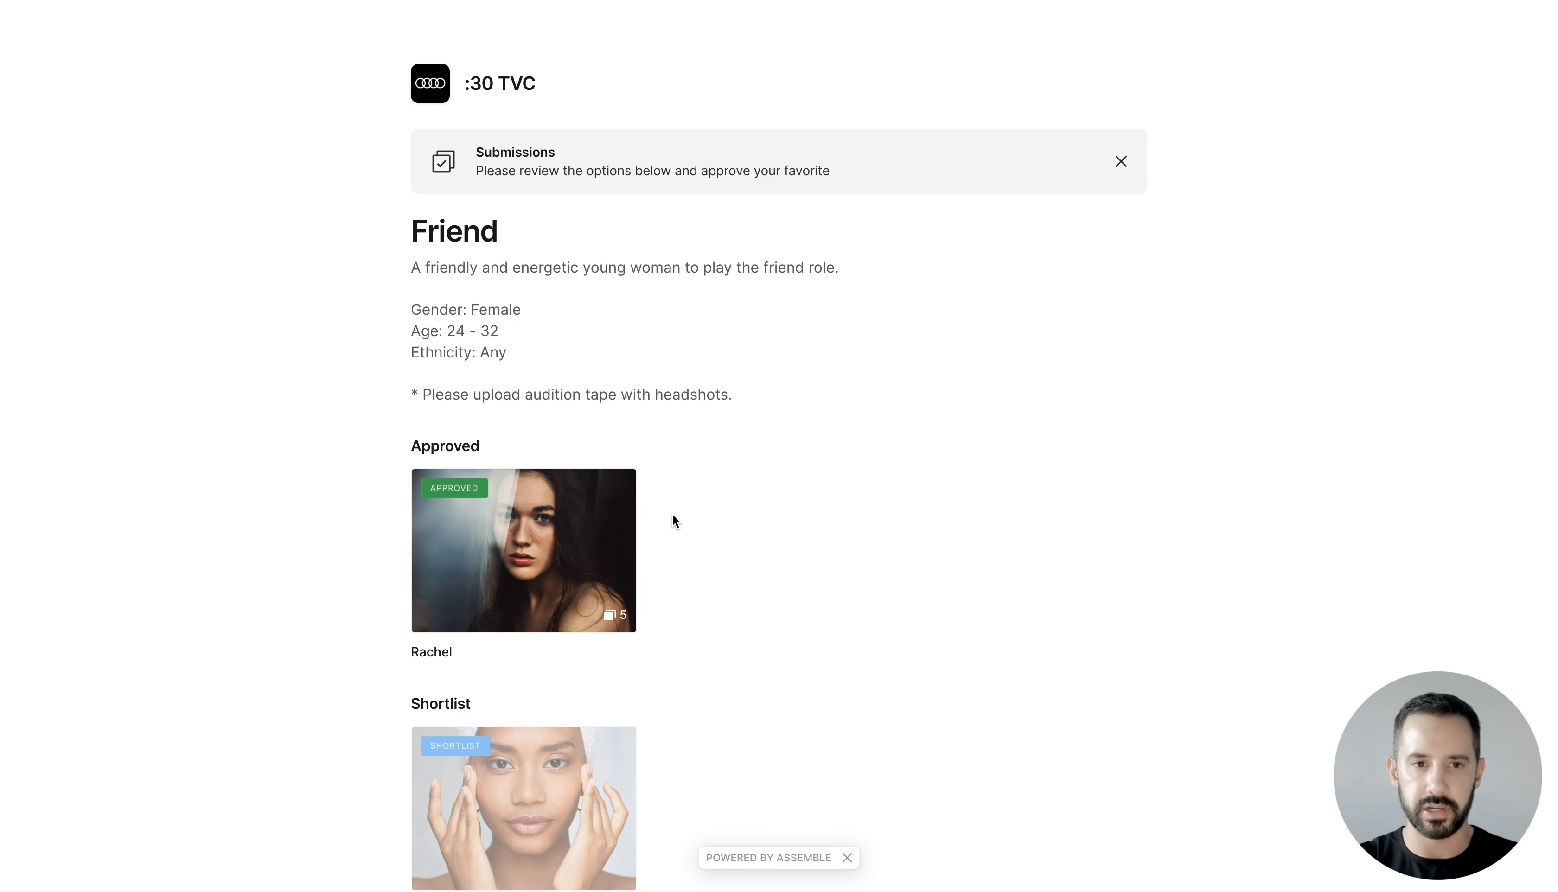
scroll(886, 525, "down", 8)
scroll(753, 249, "up", 9)
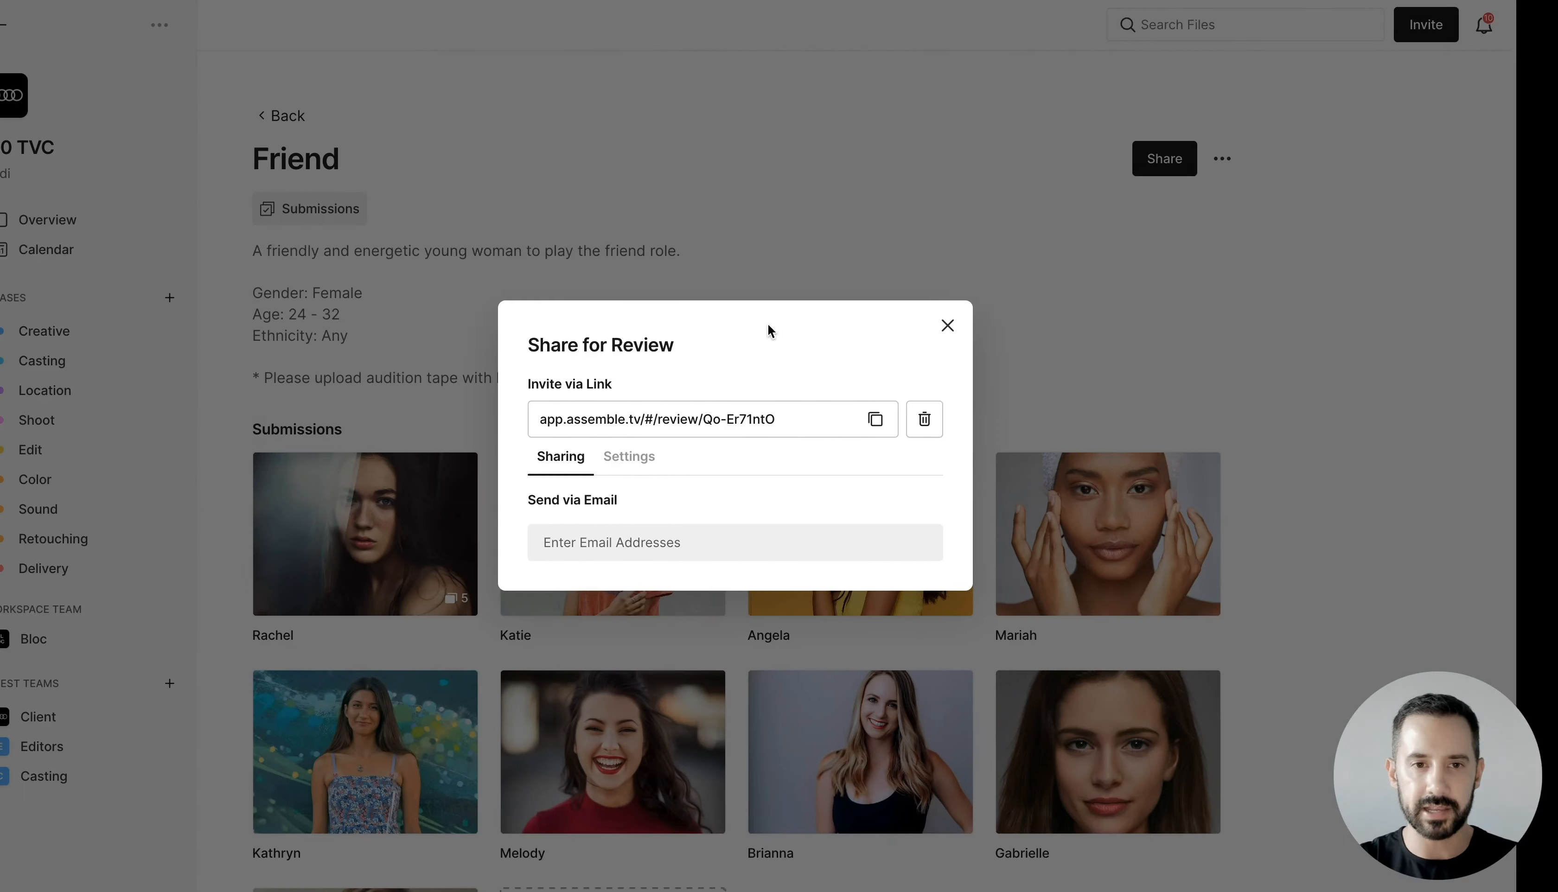
Step: Return to the project workspace, close the Share for Review dialog and look over the Friend role's approved, shortlisted and other submissions
left_click(997, 223)
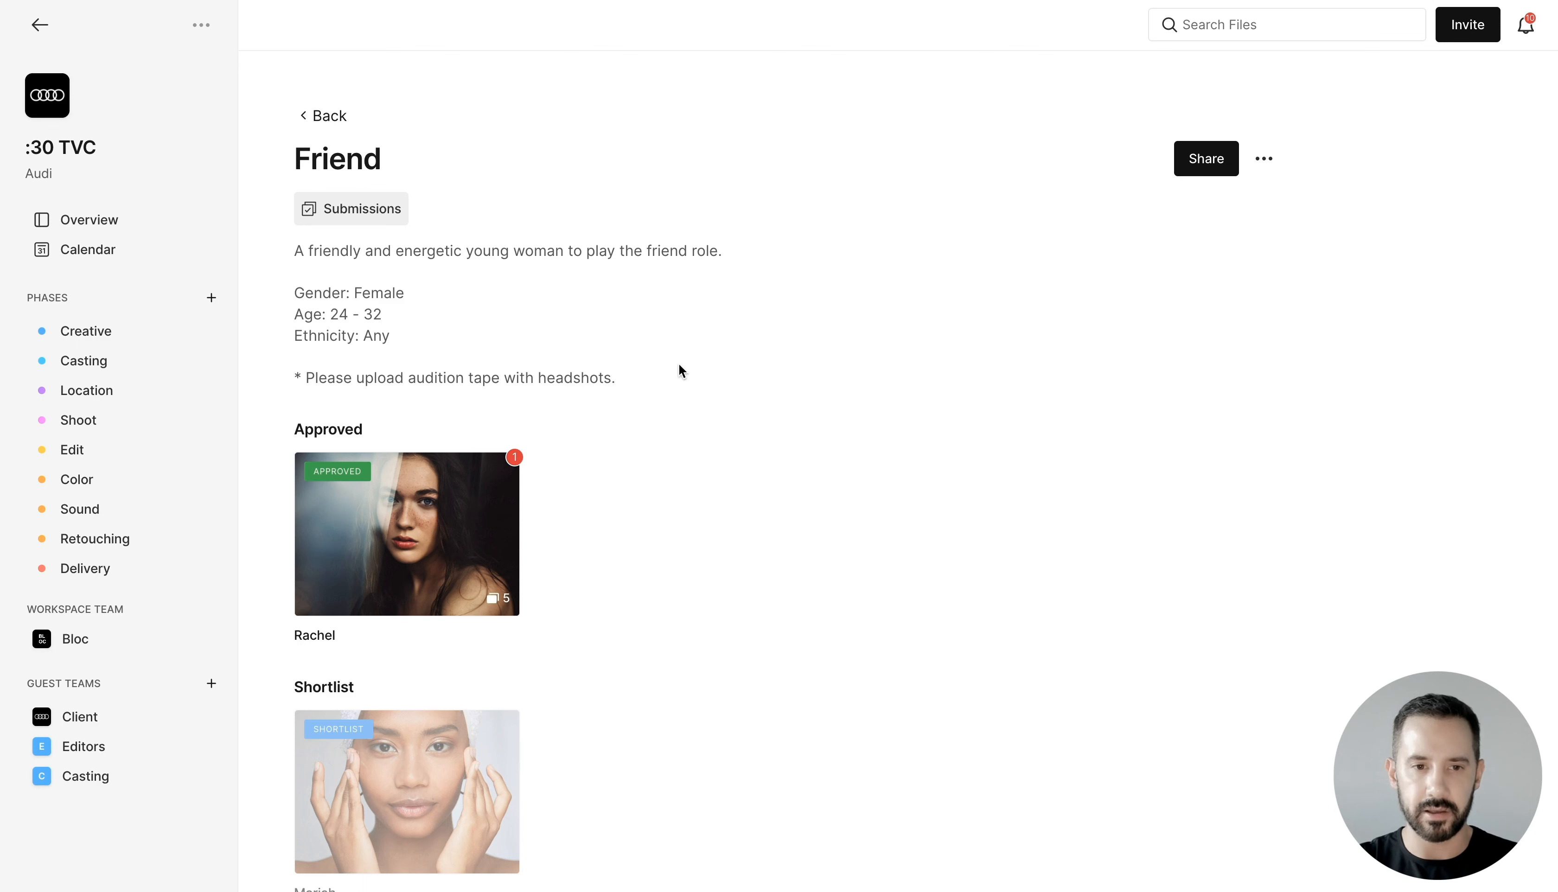
scroll(679, 370, "down", 4)
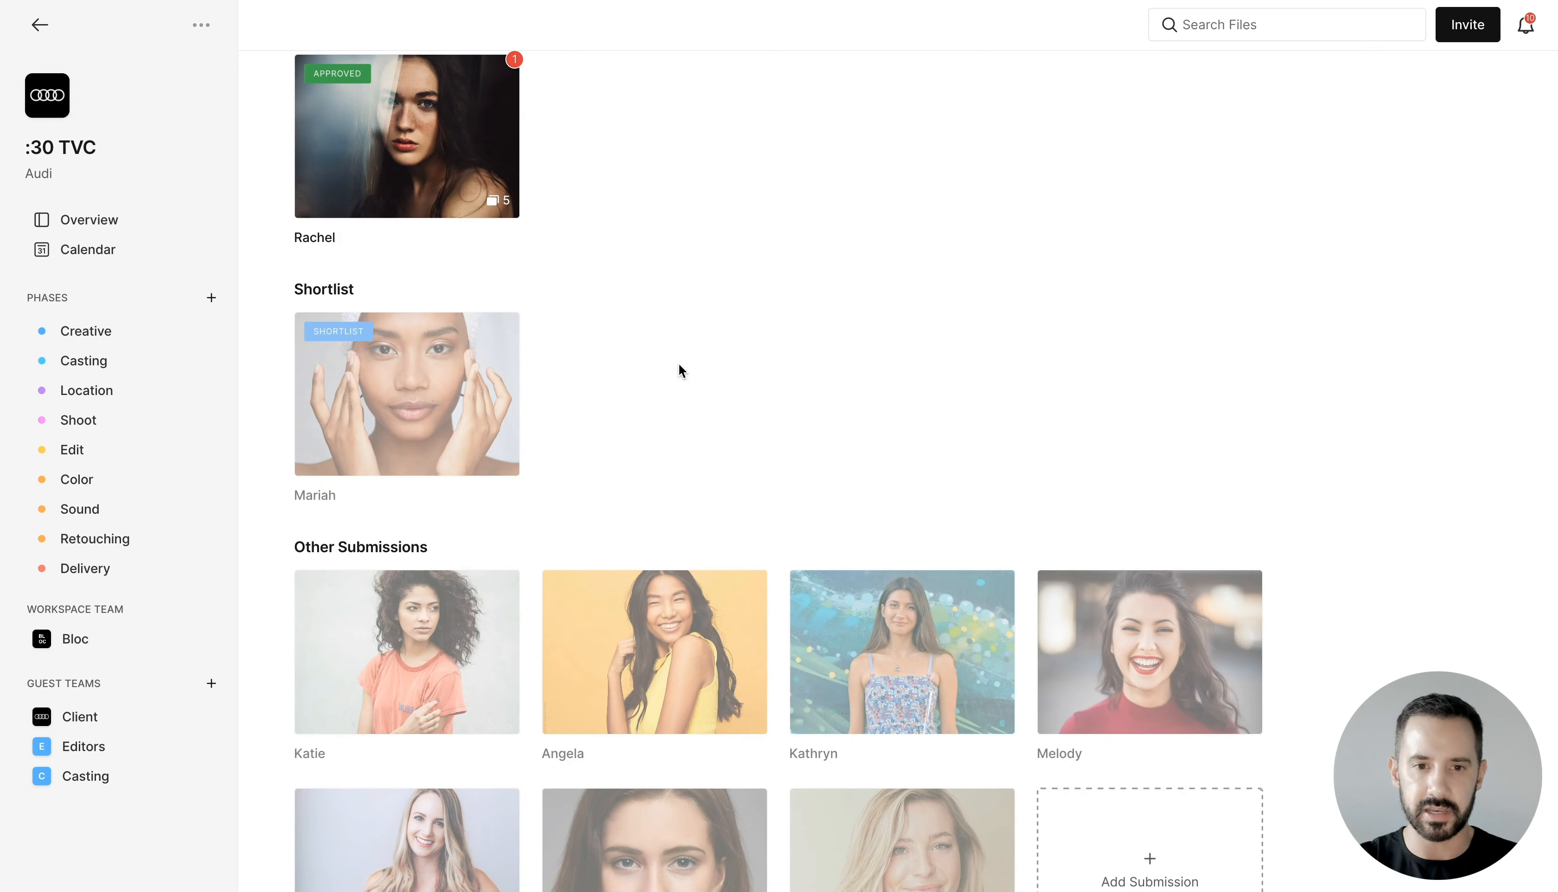
scroll(679, 370, "up", 4)
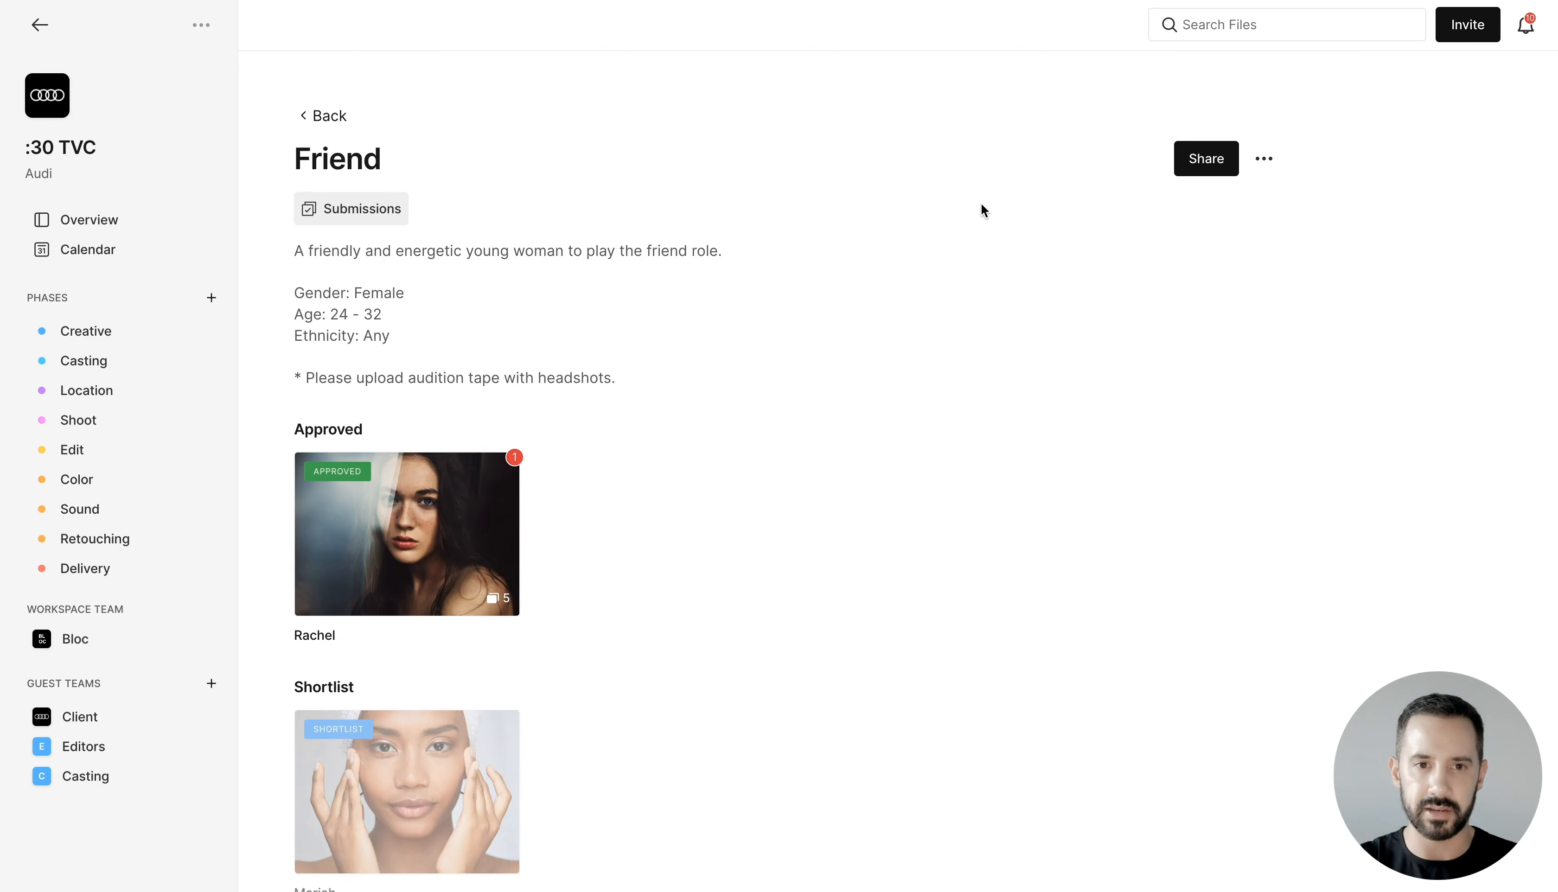
Step: Check the recent notifications for the guest reviewer's activity, close them and look over the Friend role's approved and shortlisted candidates
left_click(1525, 38)
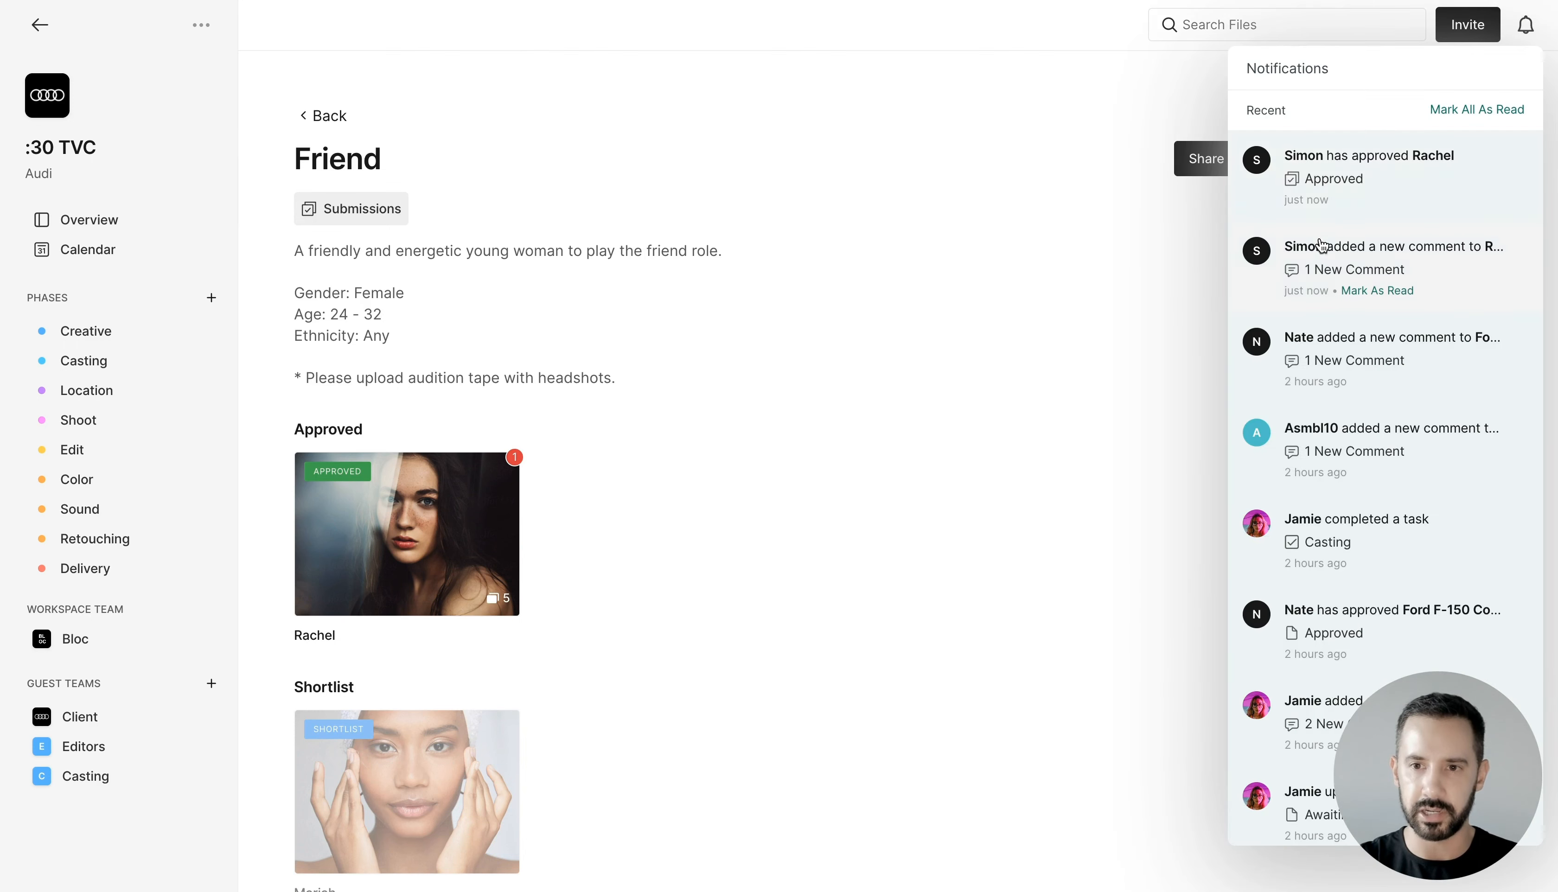
left_click(1525, 24)
scroll(712, 454, "down", 2)
scroll(712, 453, "up", 2)
scroll(712, 453, "down", 3)
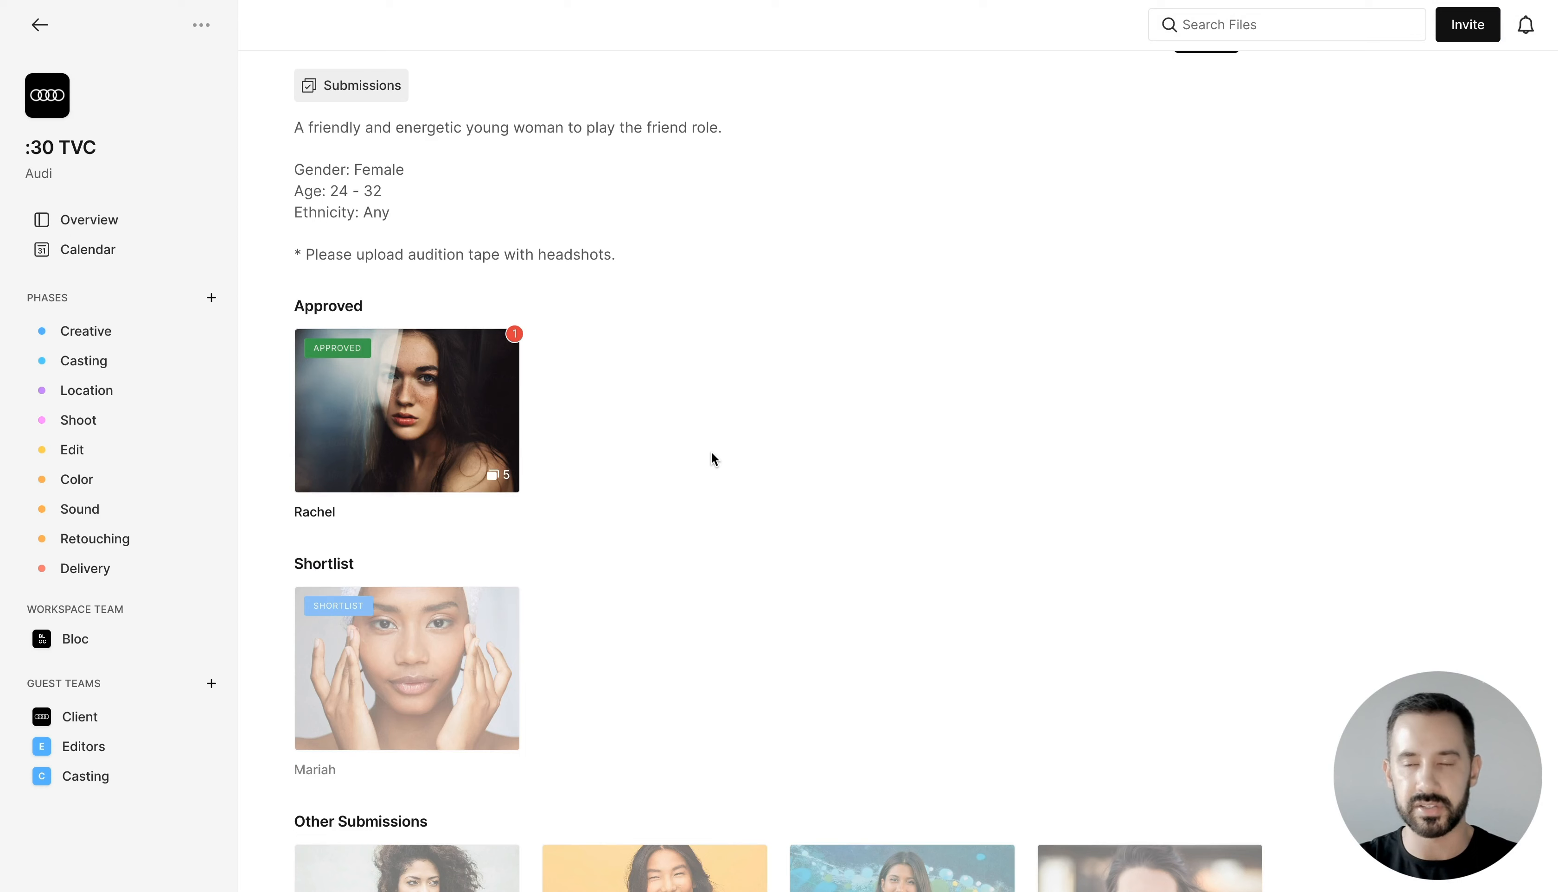
scroll(711, 454, "up", 1)
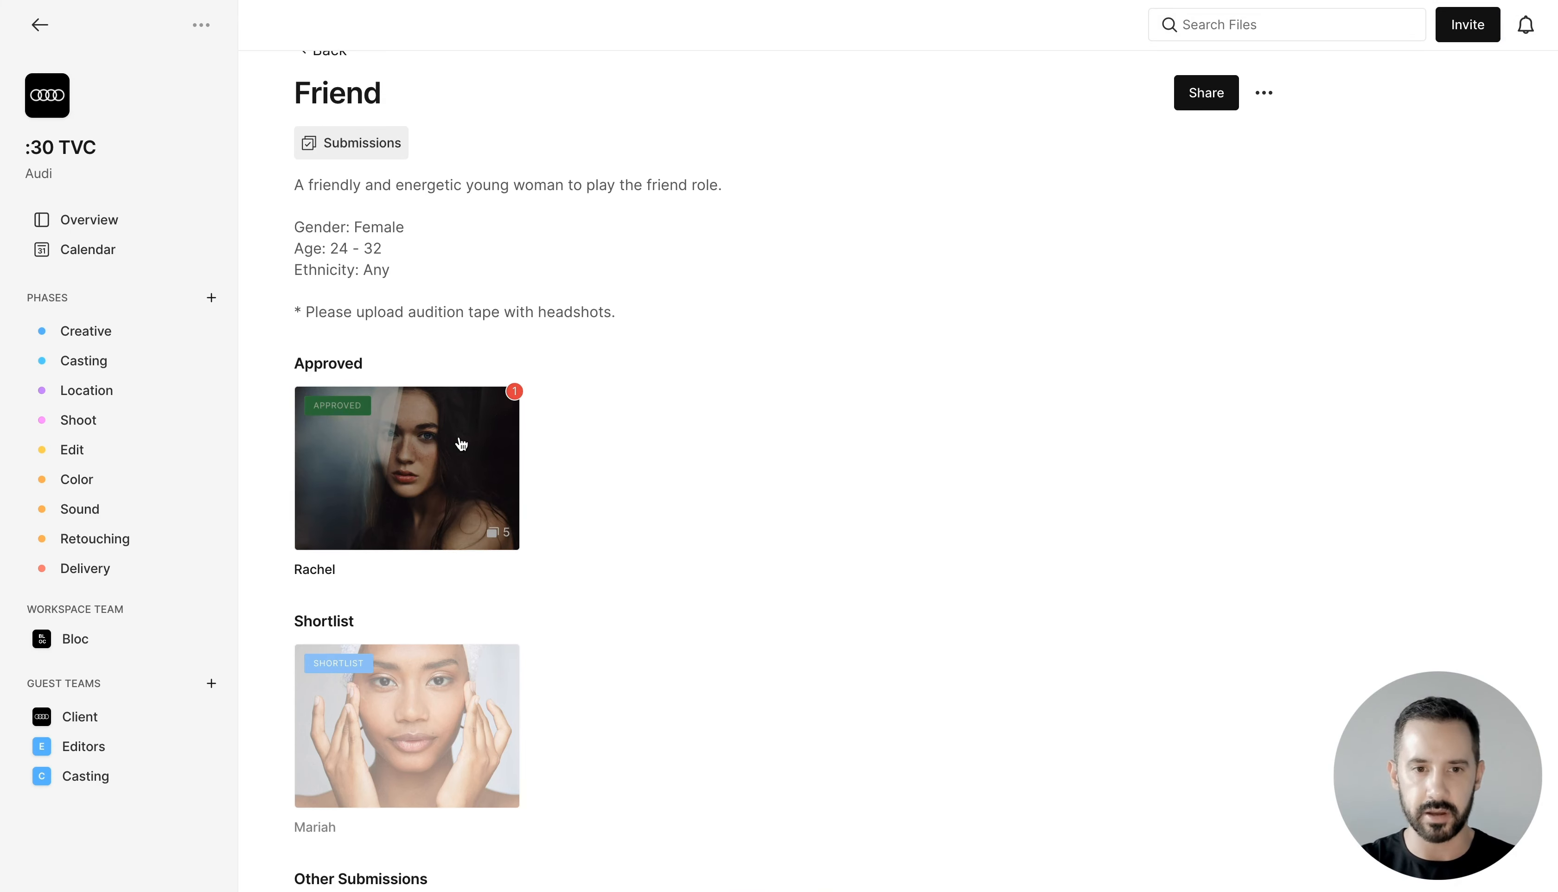
Step: Open 1654898.jpg in the approved submission, read its Review Link comments and return to the Casting phase overview
left_click(461, 443)
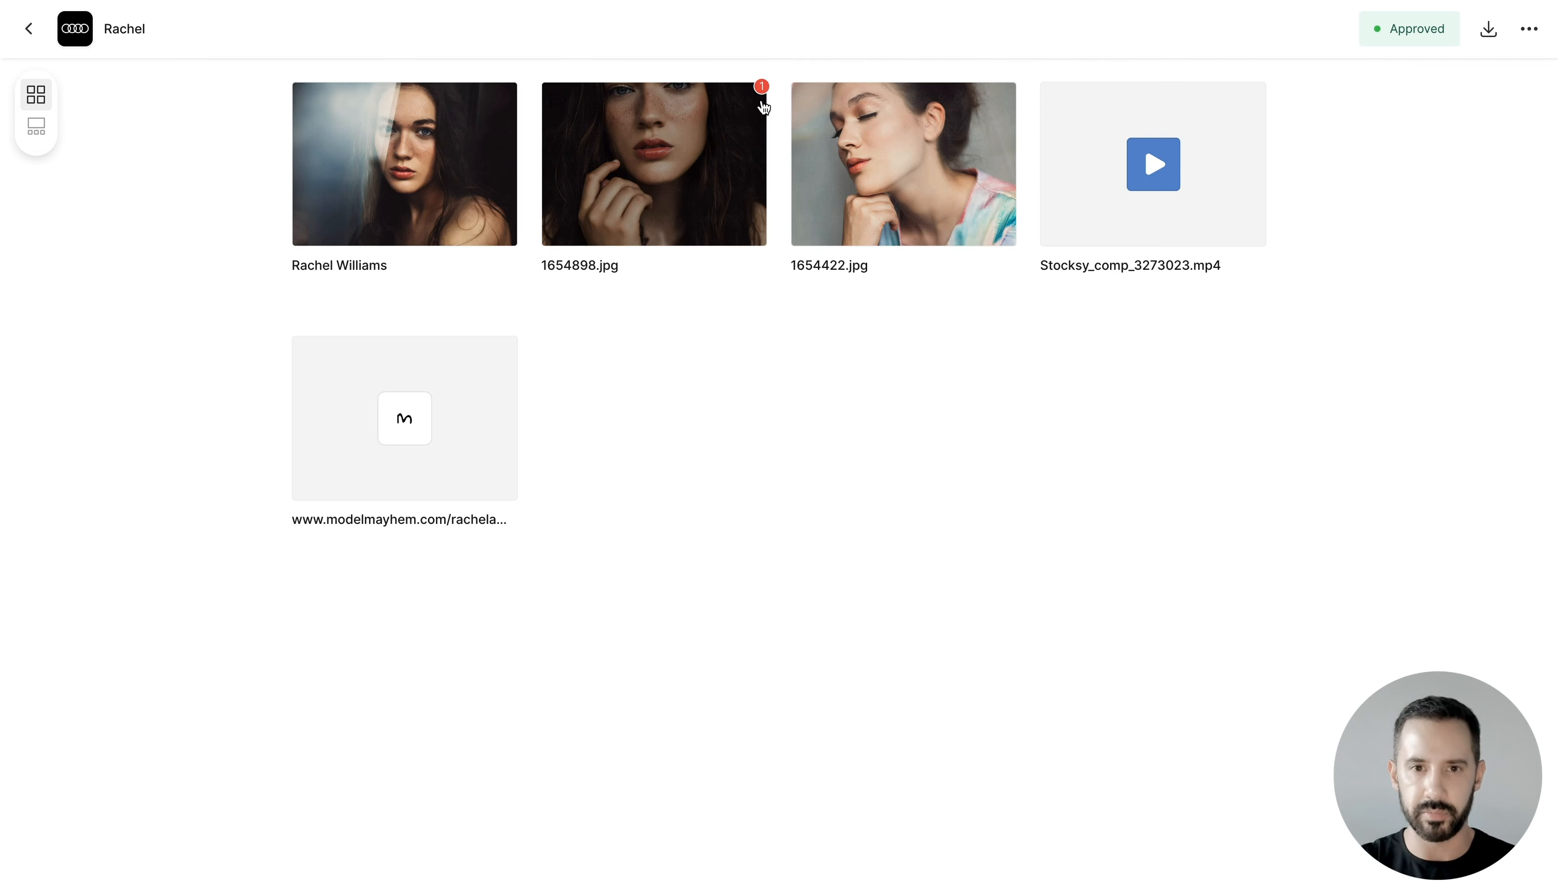
left_click(692, 204)
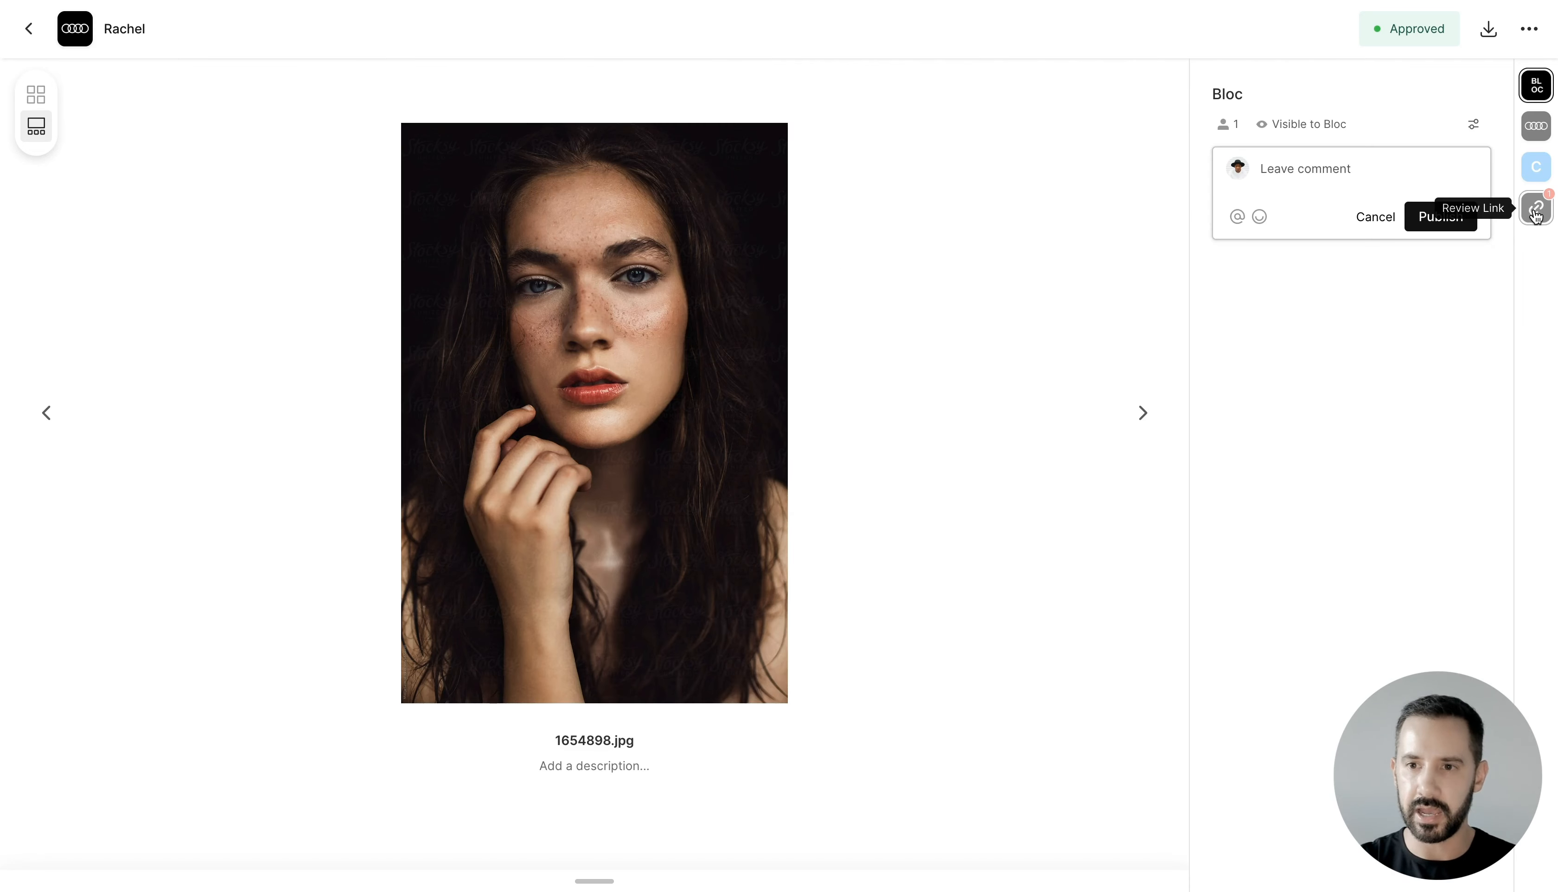
left_click(1537, 214)
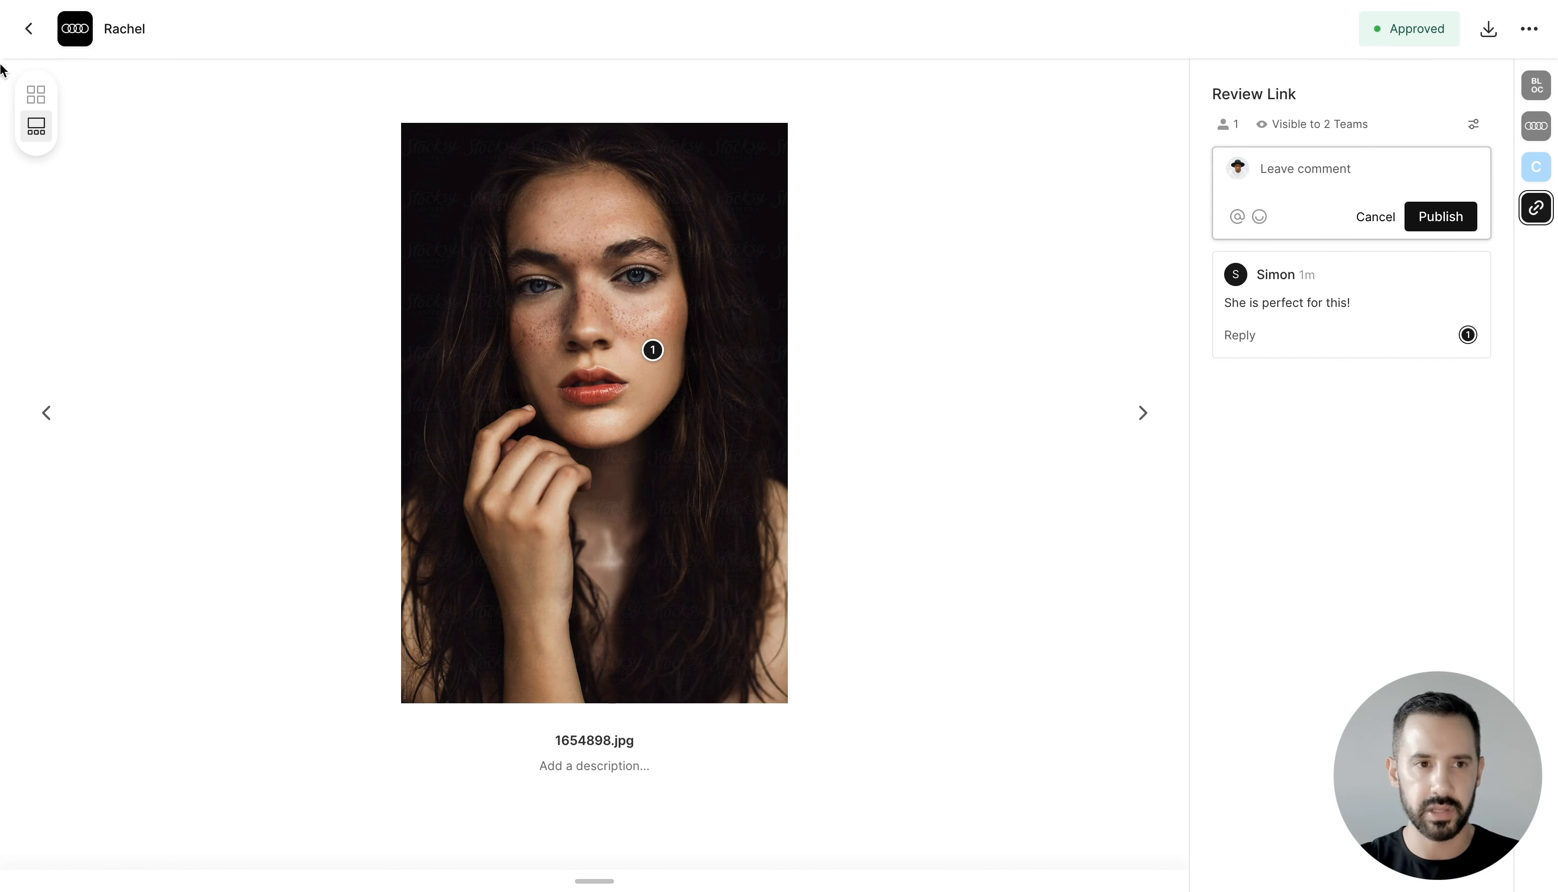
left_click(28, 28)
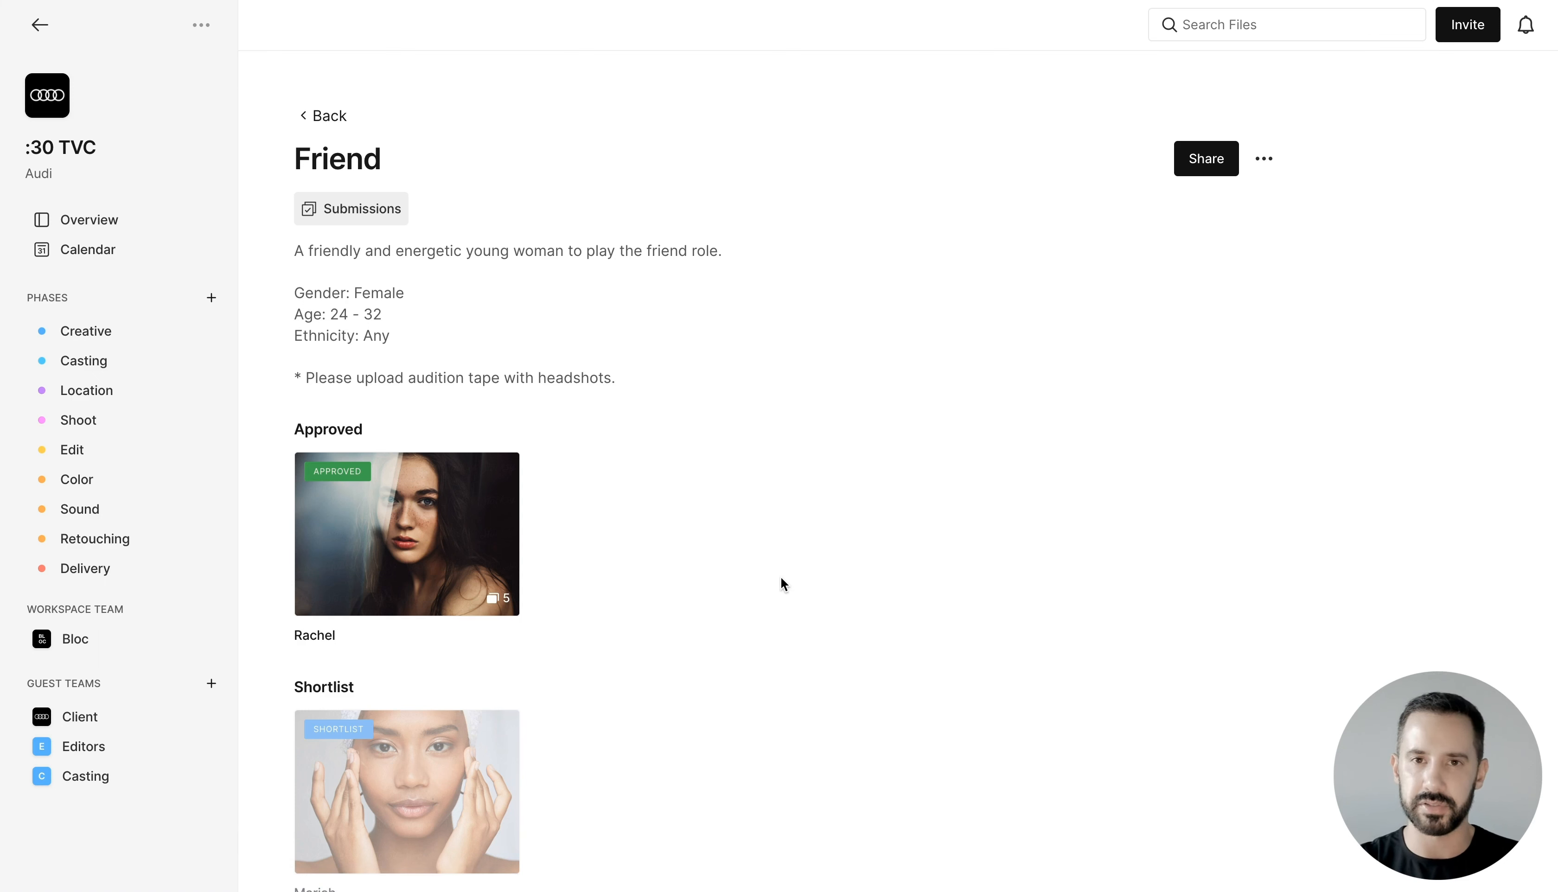
left_click(330, 124)
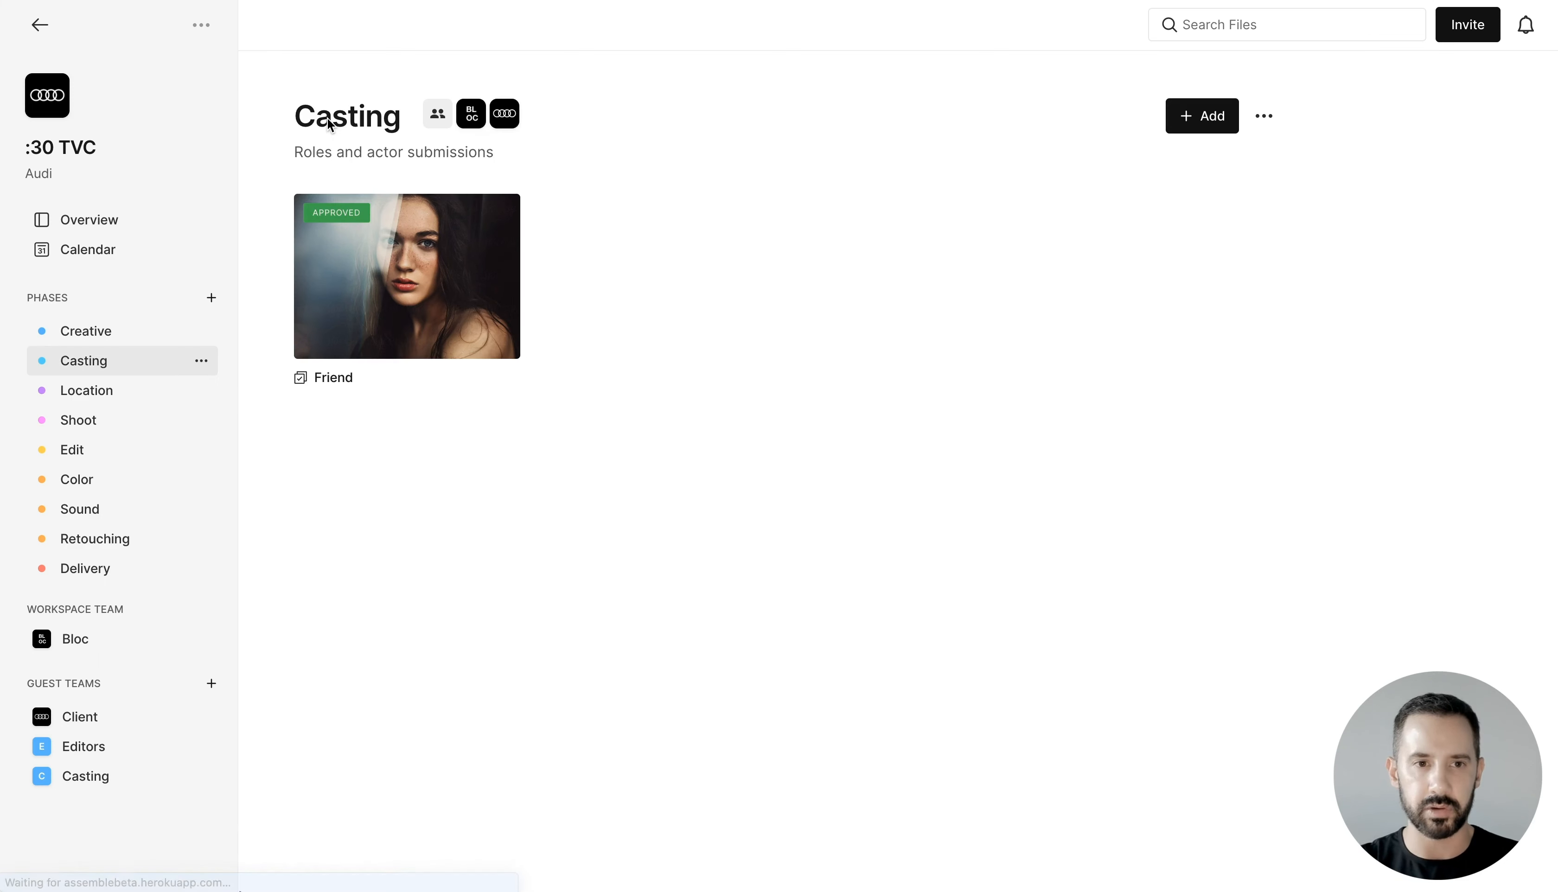